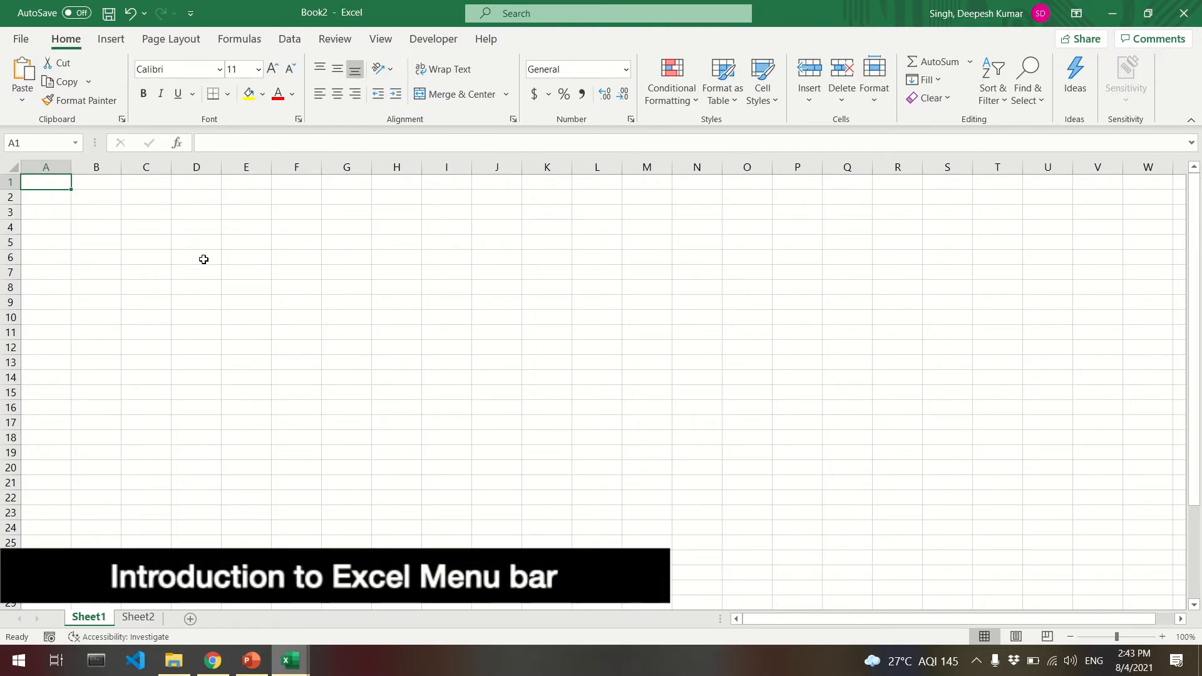
Step: Collapse the ribbon to its tab names, and pin it fully open again
{"action": "left_click", "coordinate": [140, 344]}
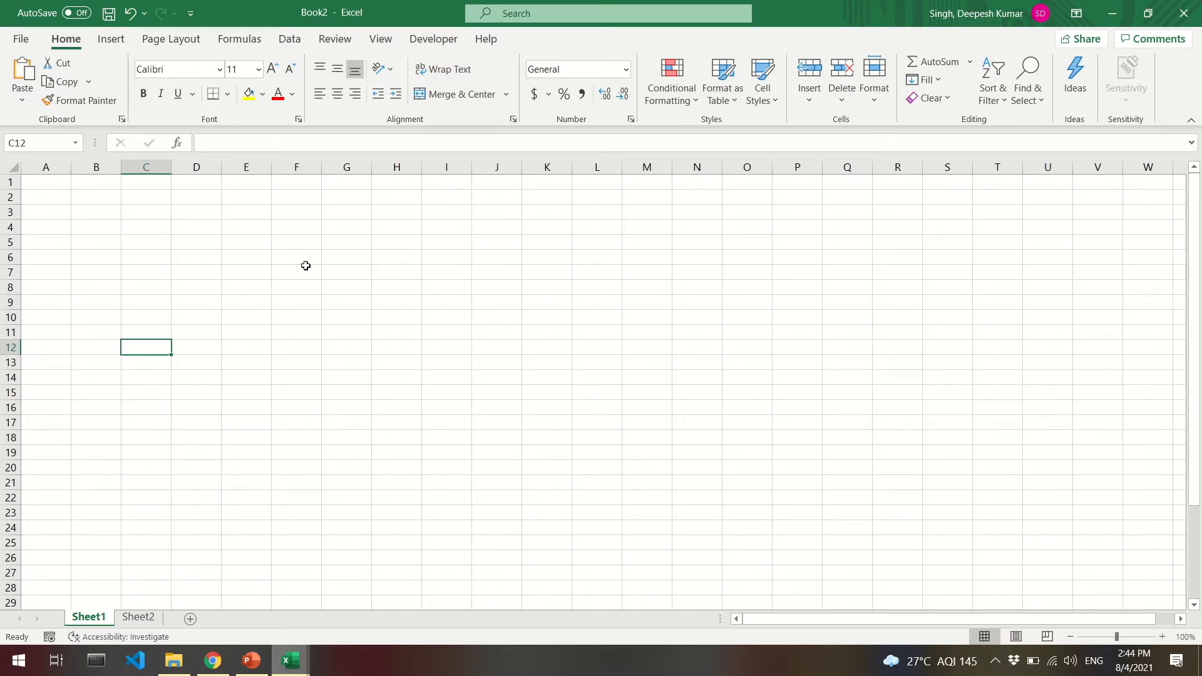
{"action": "left_click", "coordinate": [1194, 123]}
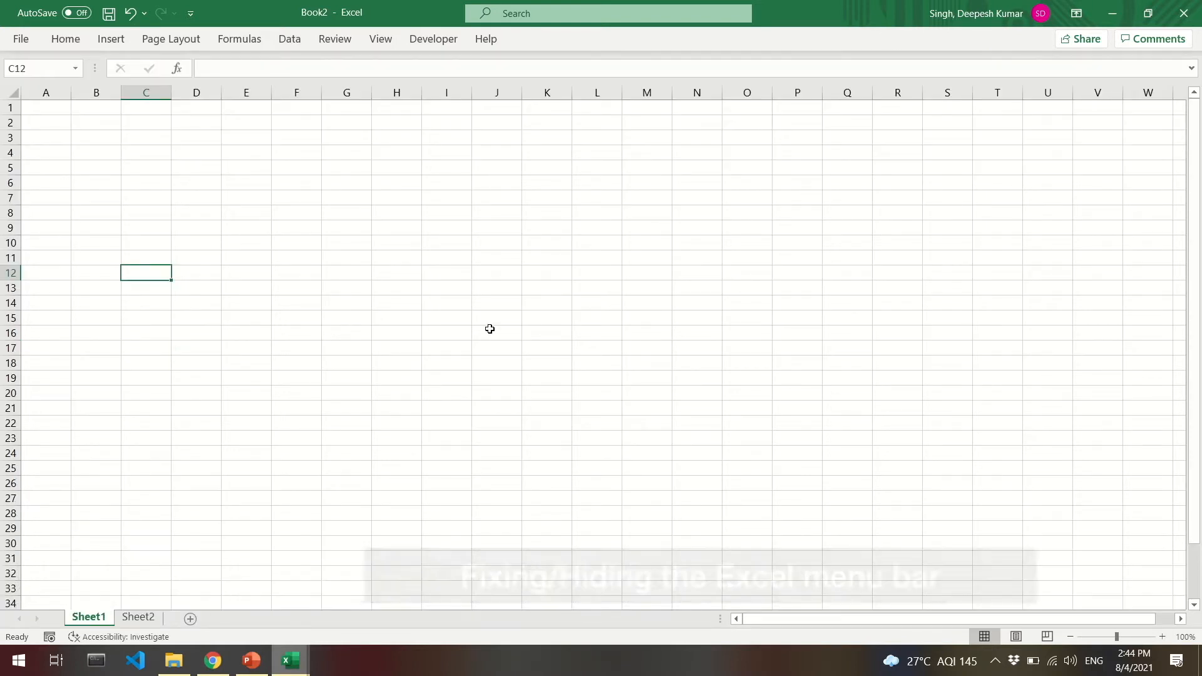
{"action": "left_click", "coordinate": [497, 302]}
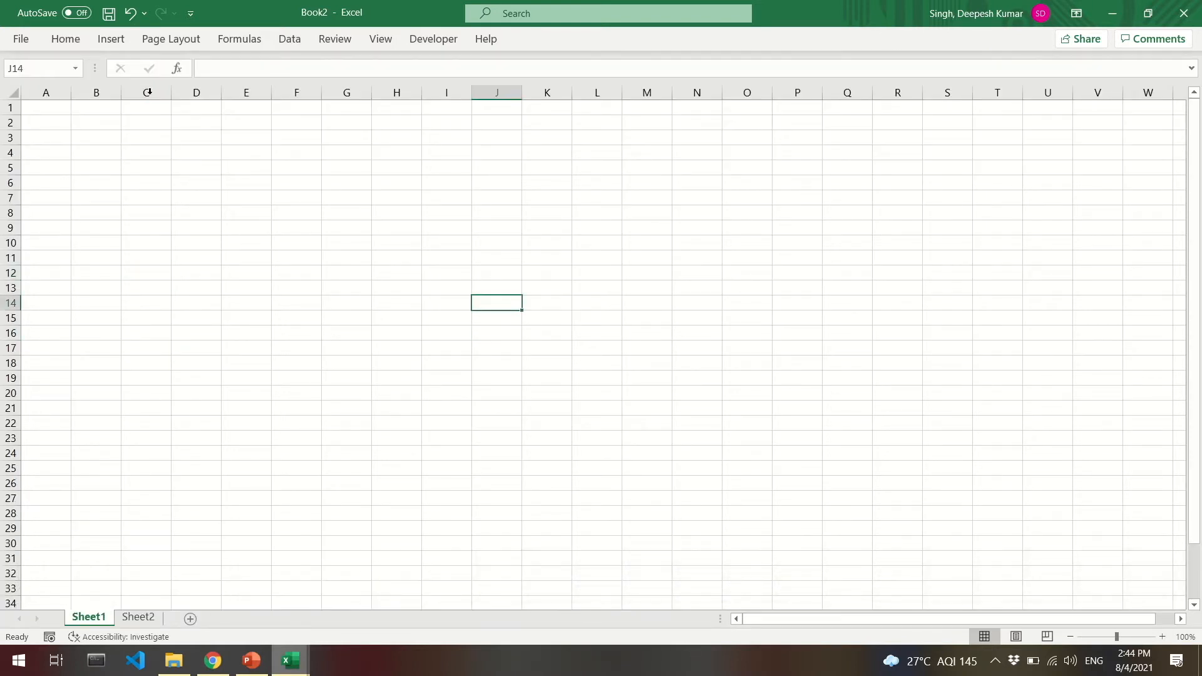
{"action": "left_click", "coordinate": [66, 40]}
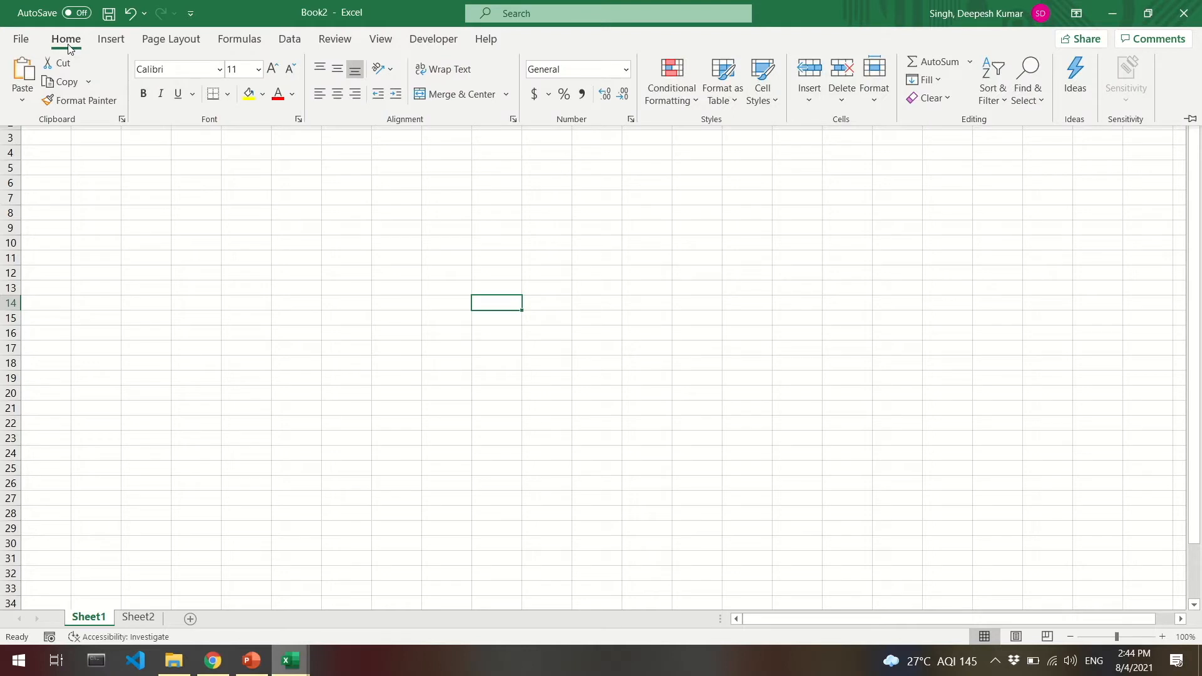
{"action": "left_click", "coordinate": [1192, 121]}
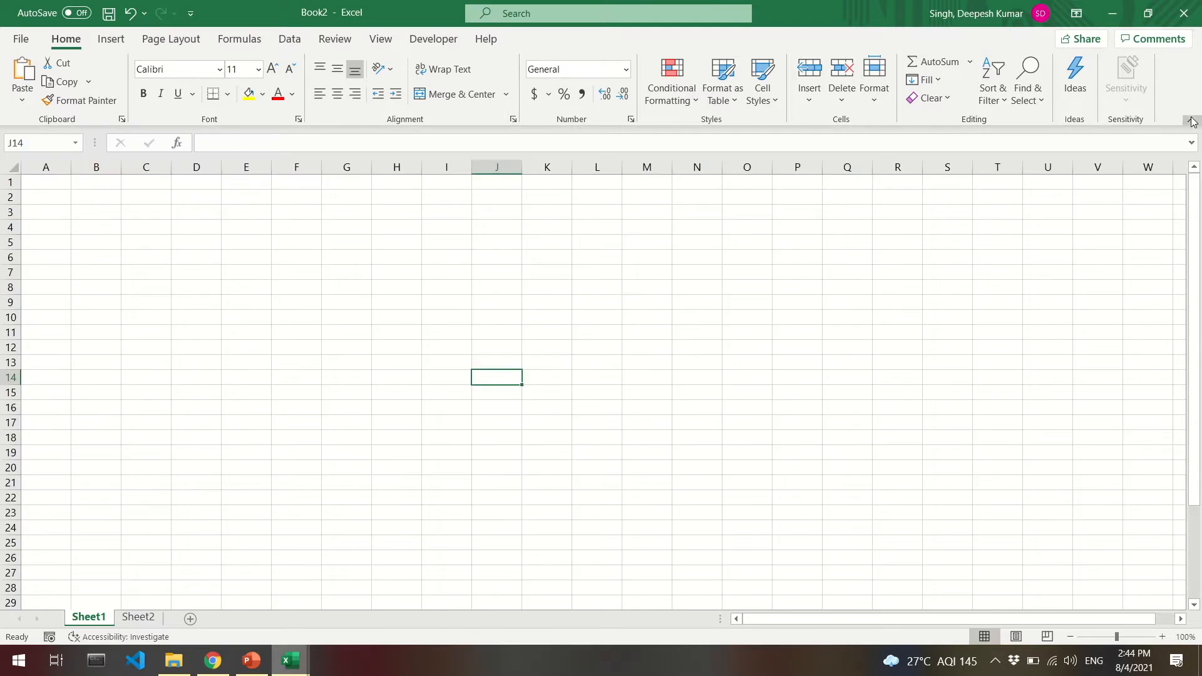
{"action": "left_click", "coordinate": [386, 284]}
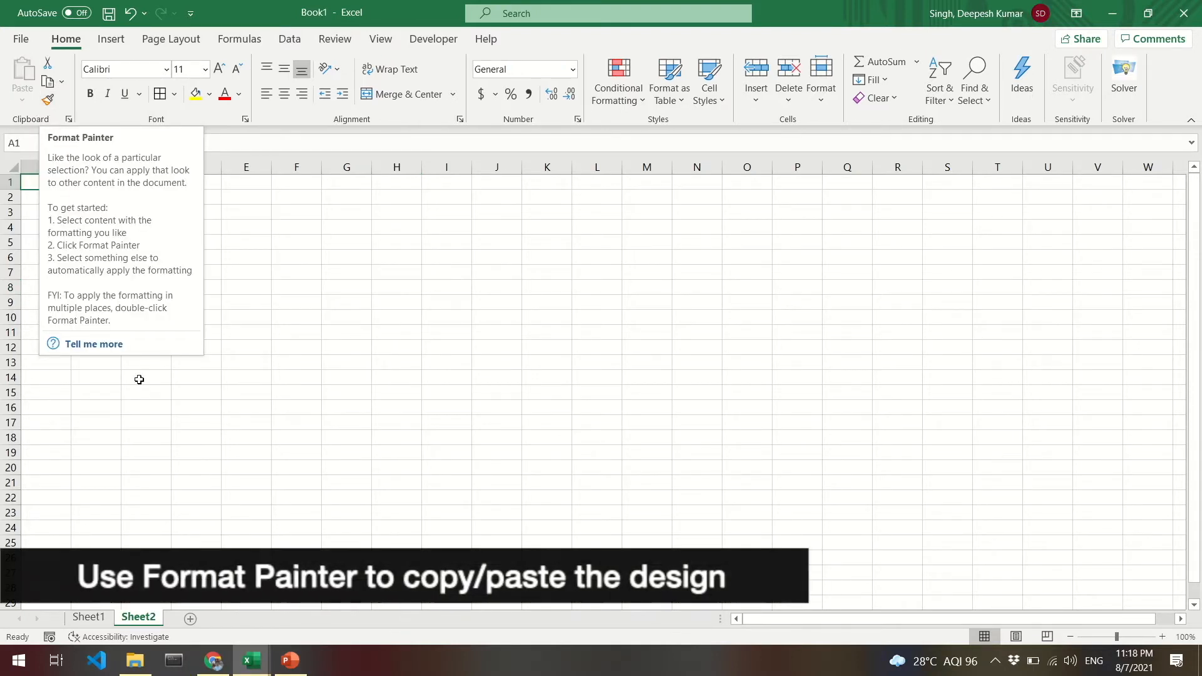
Step: On Sheet1, increase the font size of the Item and sales header cells A1:B1 to 12
{"action": "left_click", "coordinate": [132, 486]}
{"action": "left_click", "coordinate": [87, 617]}
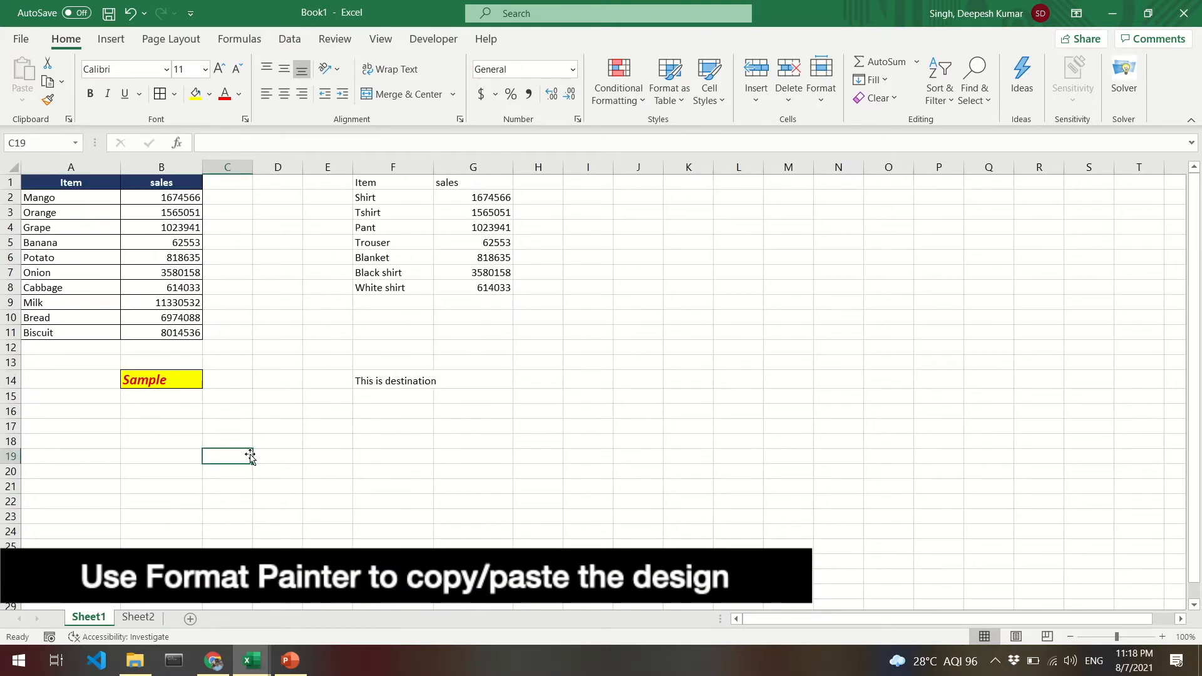
{"action": "left_click_drag", "start_coordinate": [61, 183], "coordinate": [181, 333]}
{"action": "left_click", "coordinate": [107, 253]}
{"action": "left_click_drag", "start_coordinate": [52, 183], "coordinate": [149, 186]}
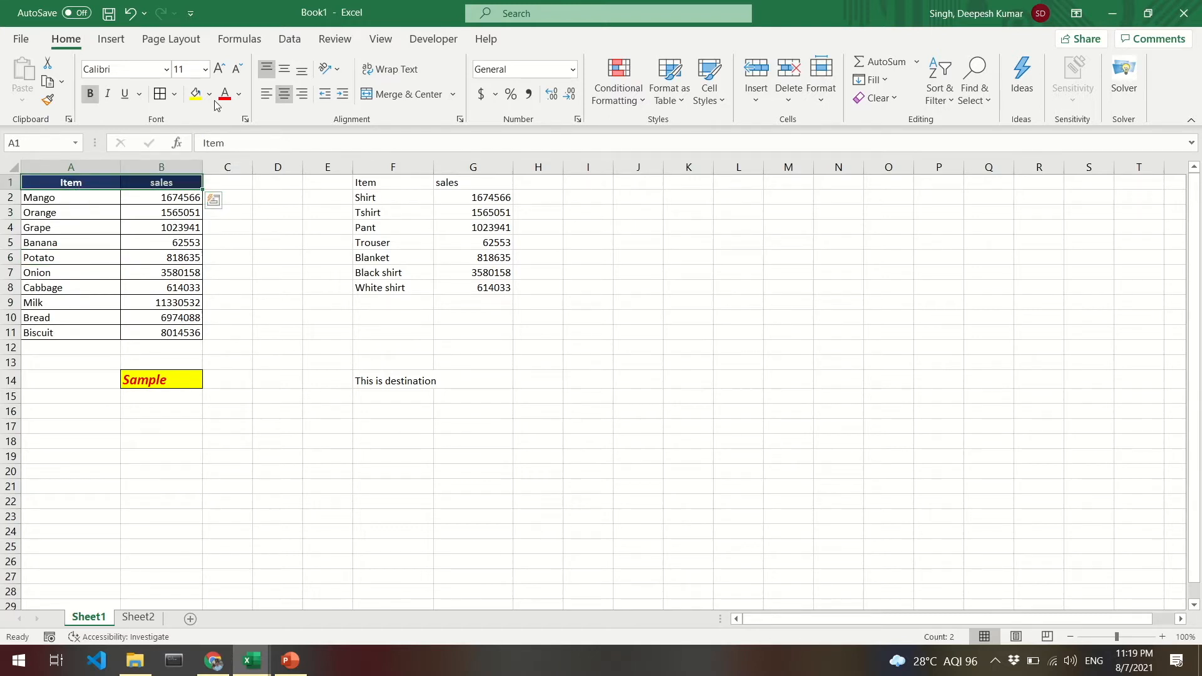
{"action": "left_click", "coordinate": [219, 71]}
{"action": "left_click", "coordinate": [139, 226]}
{"action": "left_click_drag", "start_coordinate": [69, 185], "coordinate": [157, 331]}
{"action": "left_click", "coordinate": [476, 257]}
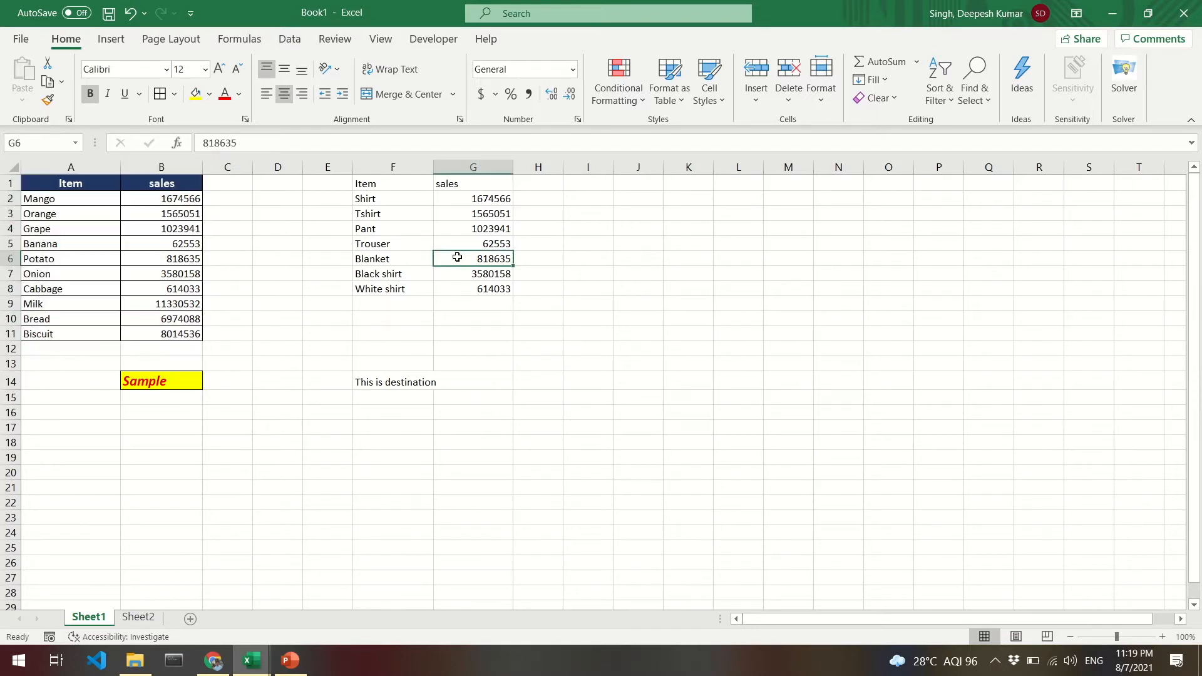
{"action": "left_click_drag", "start_coordinate": [389, 183], "coordinate": [489, 290]}
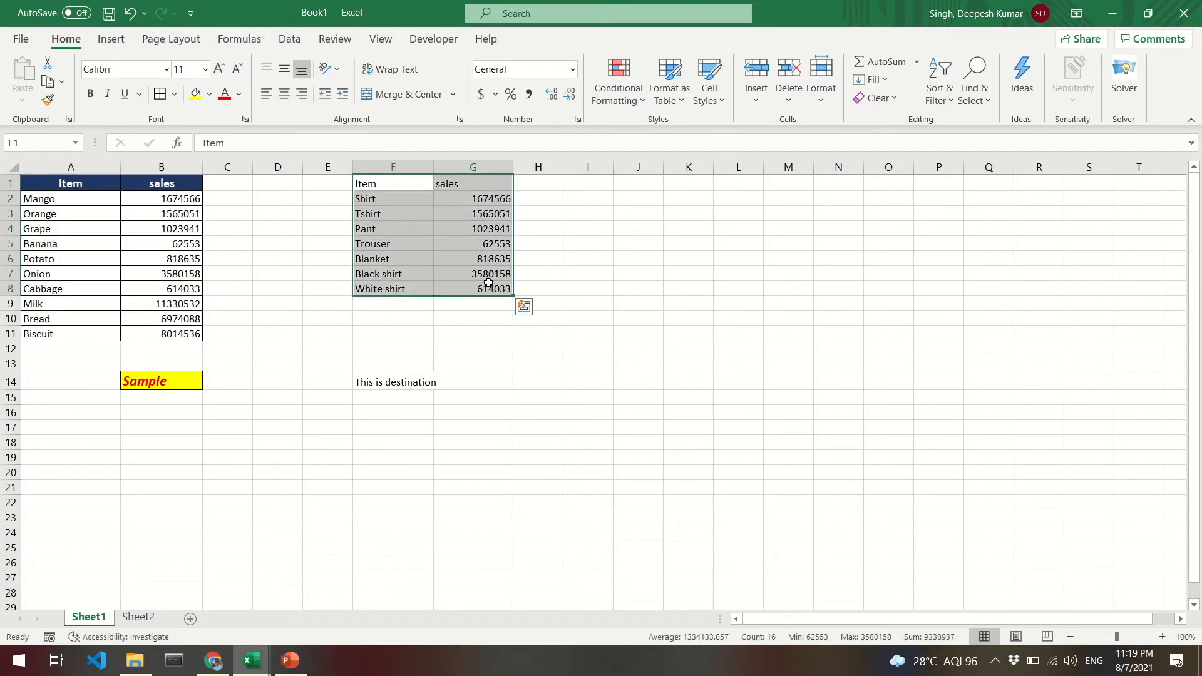
{"action": "left_click", "coordinate": [376, 243]}
{"action": "left_click_drag", "start_coordinate": [372, 181], "coordinate": [476, 184]}
{"action": "left_click", "coordinate": [447, 258]}
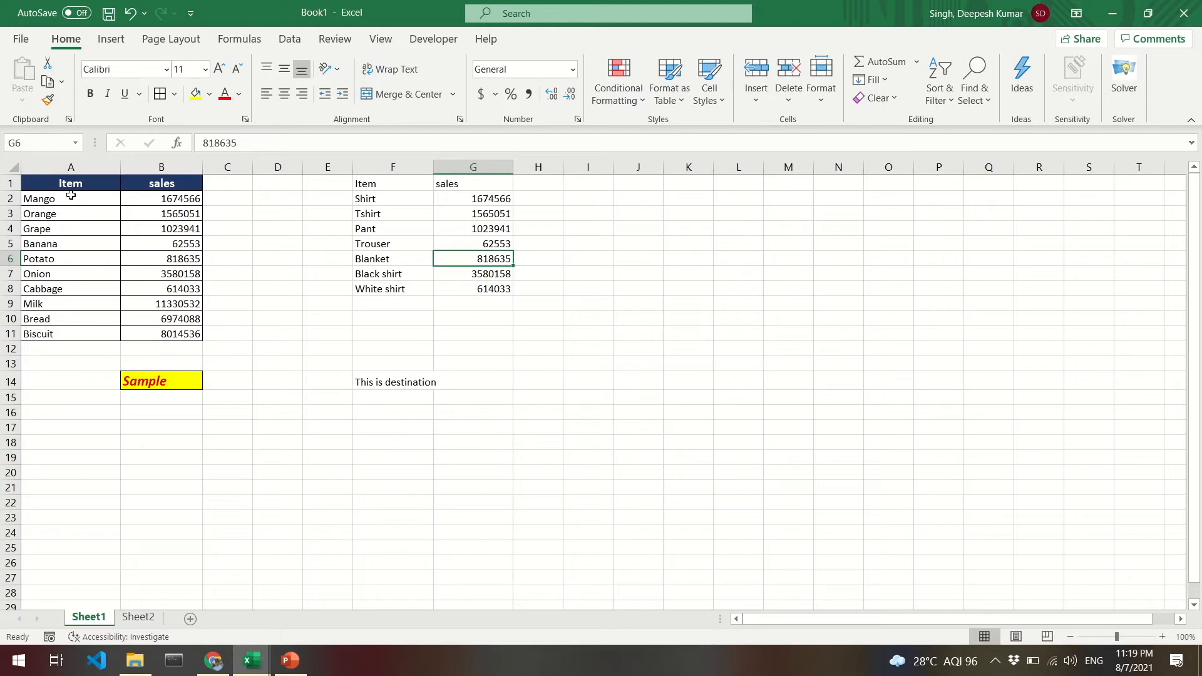
Step: Copy the formatting of the fruit and grocery table A1:B11 onto the clothing table F1:G8 with Format Painter
{"action": "left_click_drag", "start_coordinate": [61, 185], "coordinate": [151, 331]}
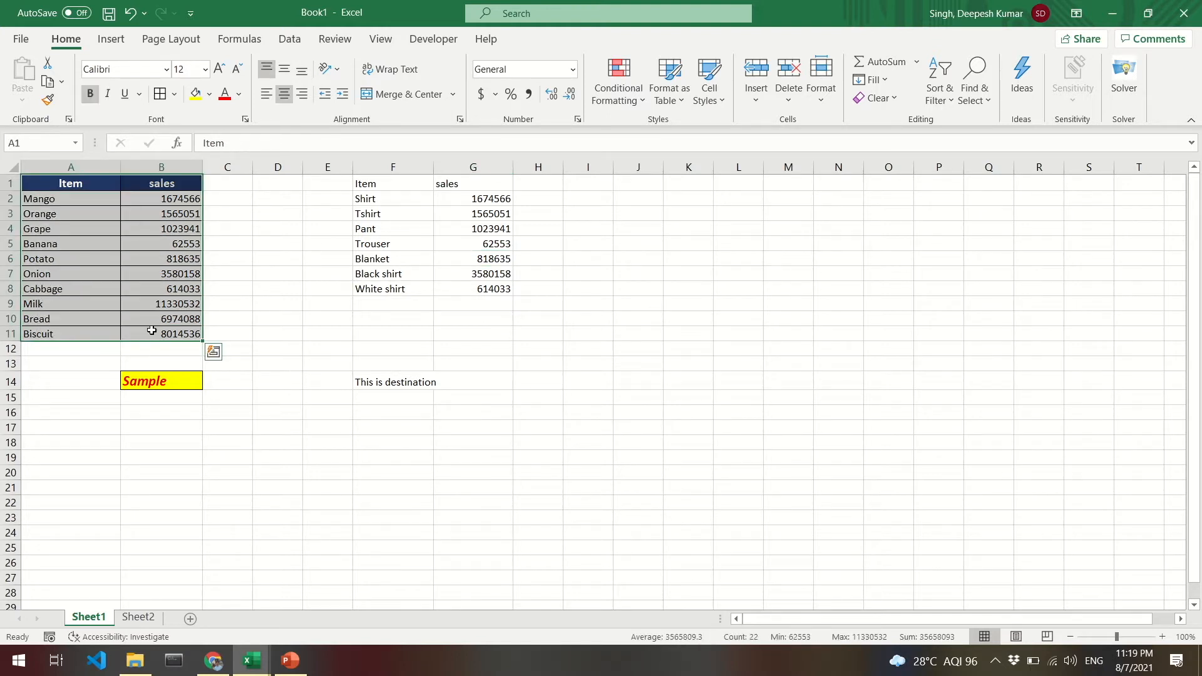
{"action": "left_click", "coordinate": [50, 107]}
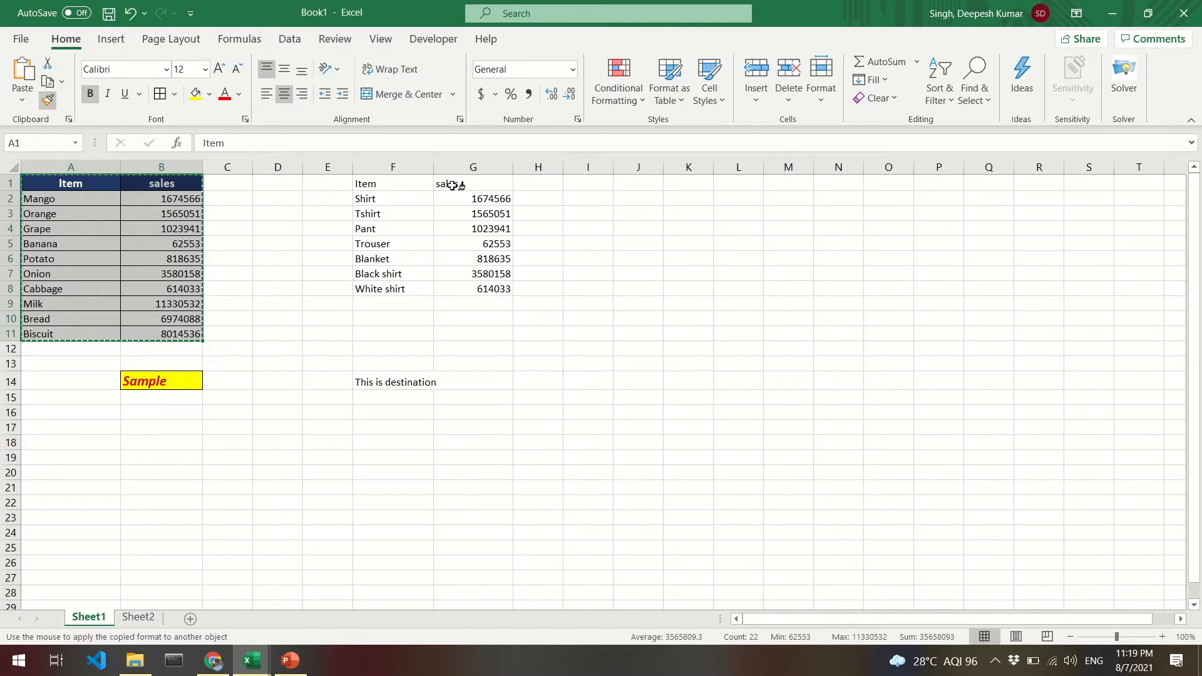
{"action": "left_click", "coordinate": [395, 184]}
{"action": "mouse_move", "coordinate": [395, 184]}
{"action": "left_mouse_down"}
{"action": "mouse_move", "coordinate": [451, 201]}
{"action": "mouse_move", "coordinate": [472, 234]}
{"action": "mouse_move", "coordinate": [478, 290]}
{"action": "left_mouse_up"}
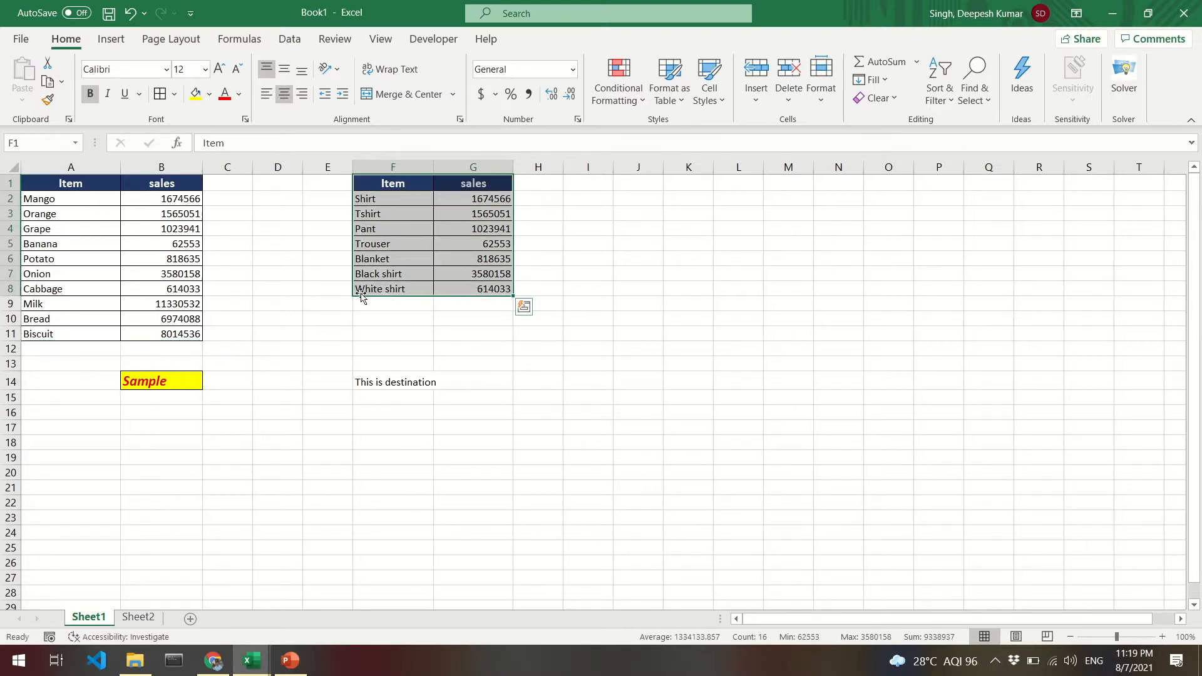
{"action": "left_click", "coordinate": [278, 334]}
Step: Copy the formatting of the "Sample" cell B14 onto the "This is destination" cell F14 with Format Painter
{"action": "left_click", "coordinate": [155, 379]}
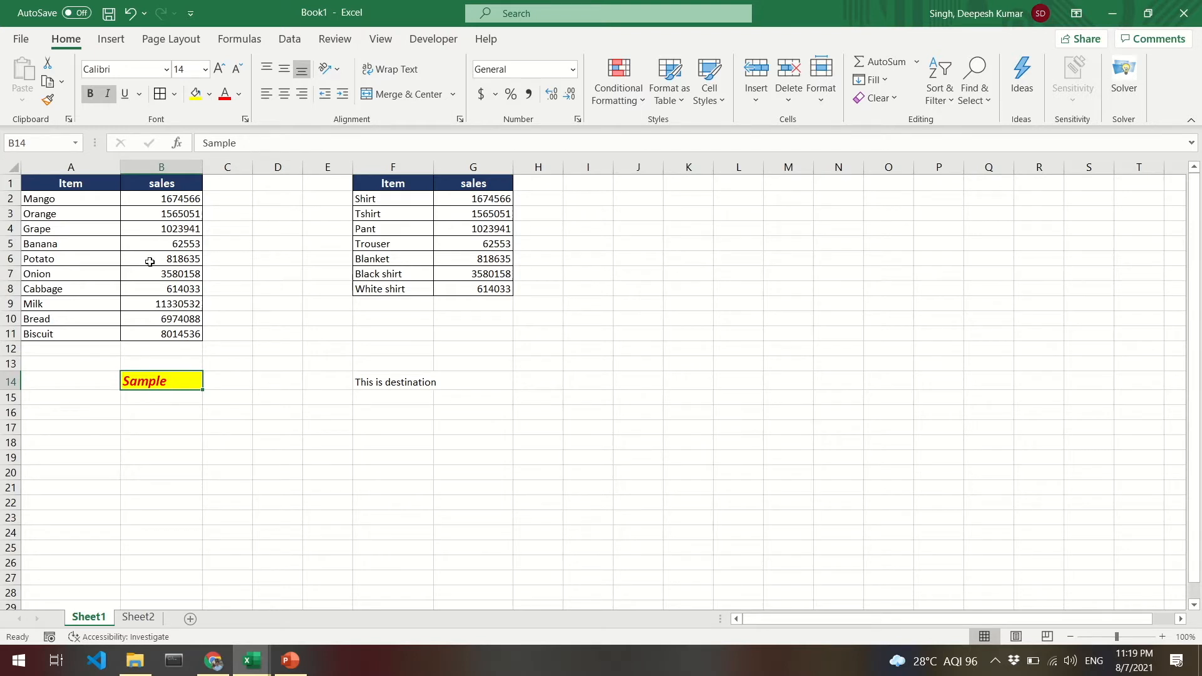
{"action": "left_click", "coordinate": [48, 100]}
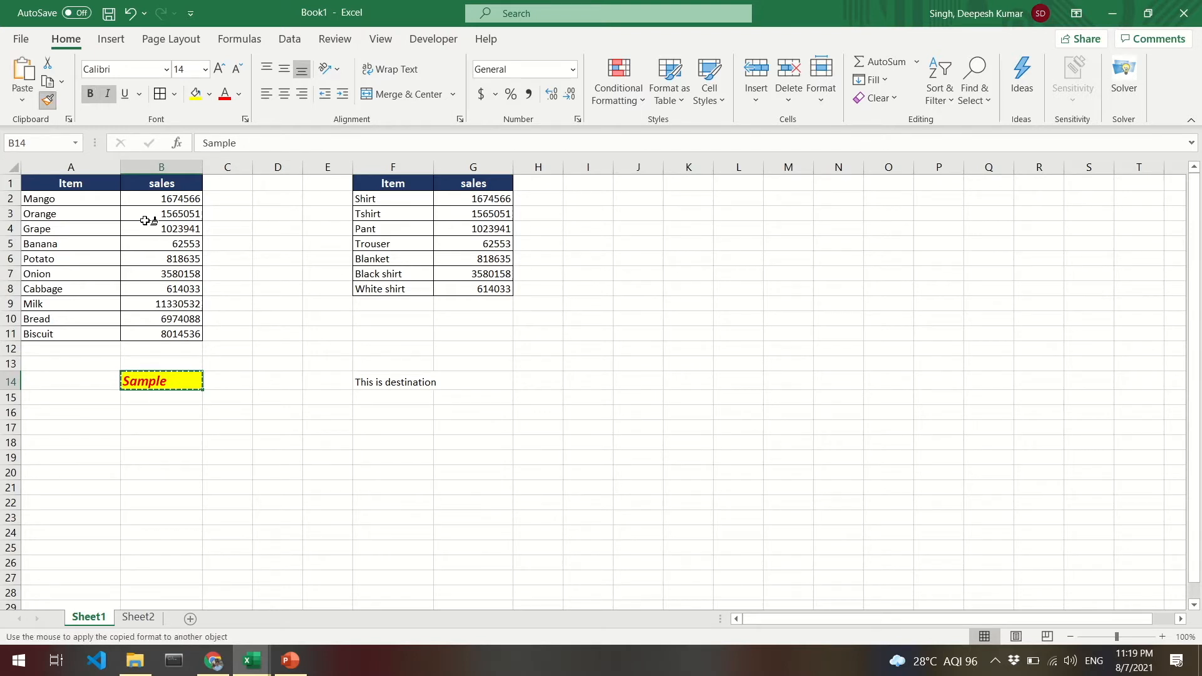
{"action": "left_click", "coordinate": [374, 384]}
{"action": "left_click", "coordinate": [401, 397]}
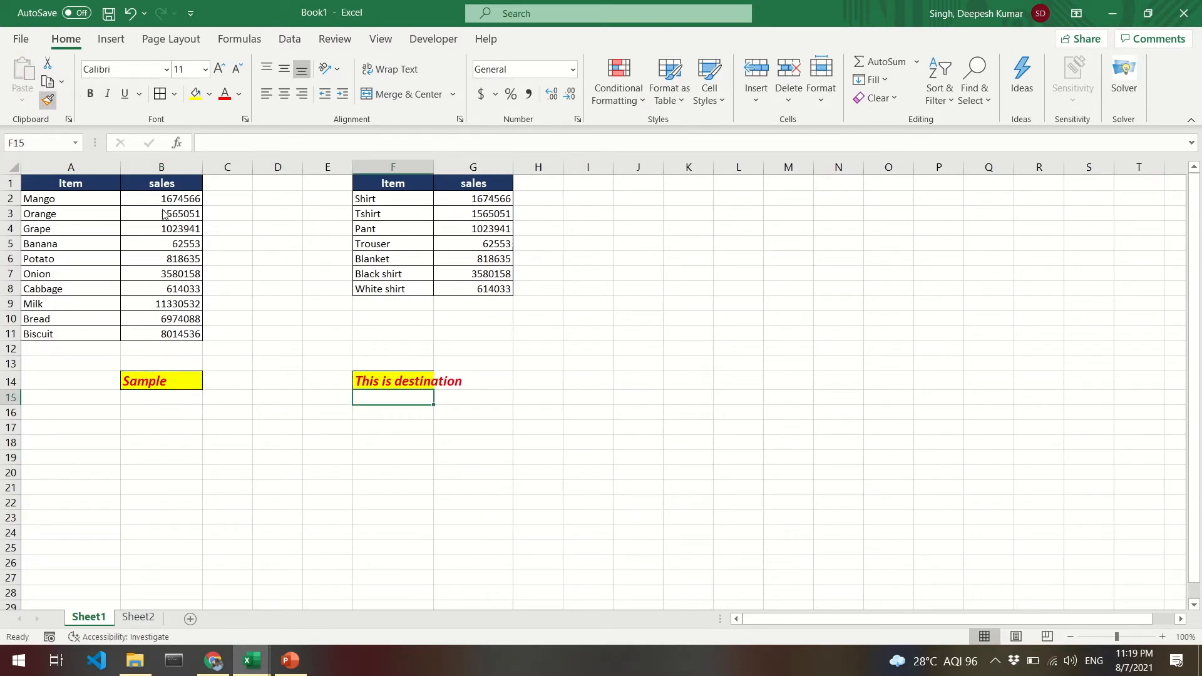
{"action": "left_click", "coordinate": [296, 306]}
{"action": "left_click", "coordinate": [60, 186]}
{"action": "left_click_drag", "start_coordinate": [60, 186], "coordinate": [182, 335]}
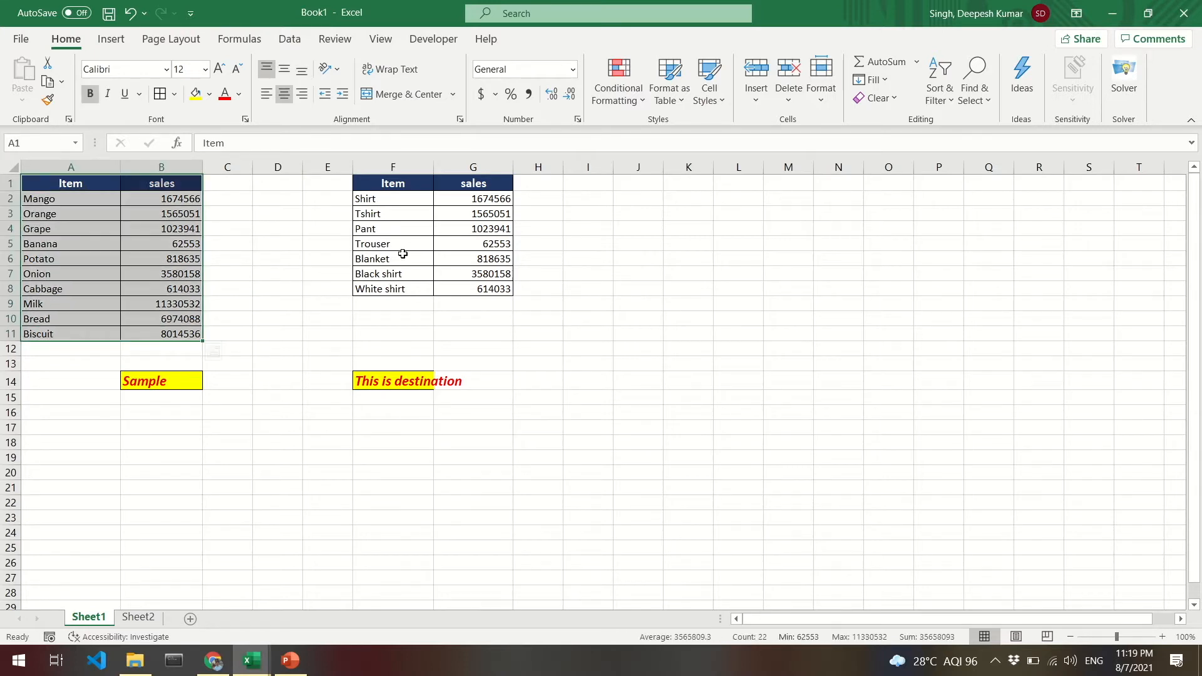
{"action": "left_click", "coordinate": [378, 260]}
{"action": "left_click_drag", "start_coordinate": [92, 204], "coordinate": [157, 261]}
{"action": "left_click", "coordinate": [382, 166]}
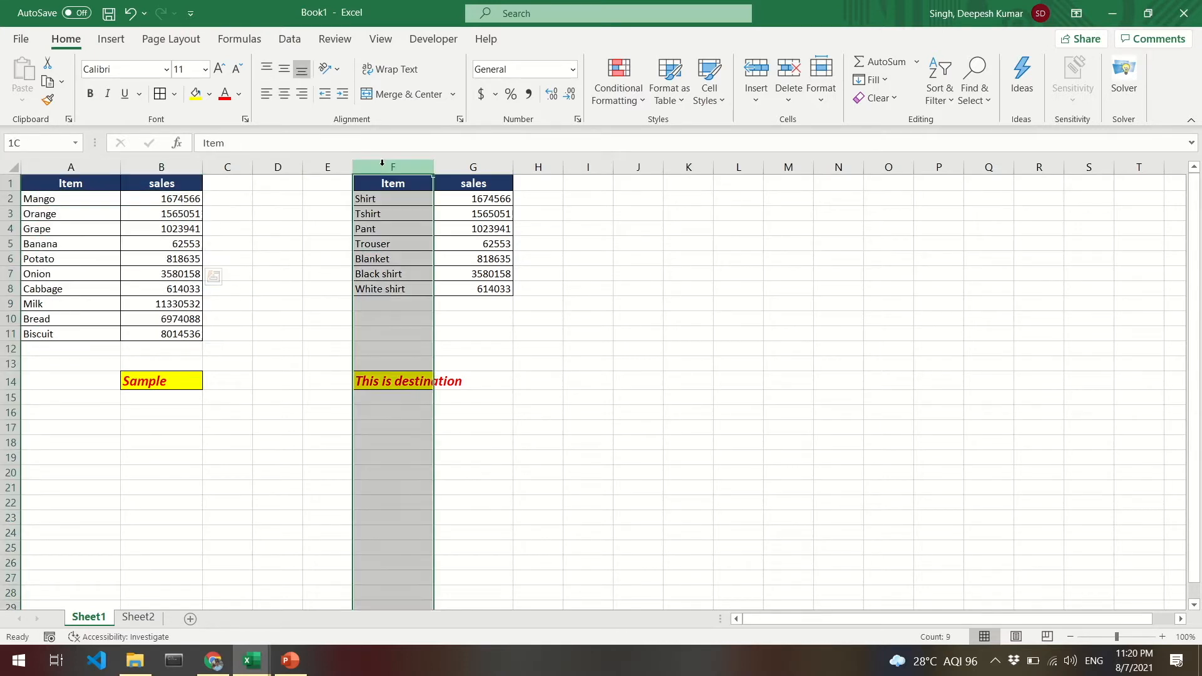
{"action": "left_click", "coordinate": [376, 213]}
{"action": "left_click", "coordinate": [374, 380]}
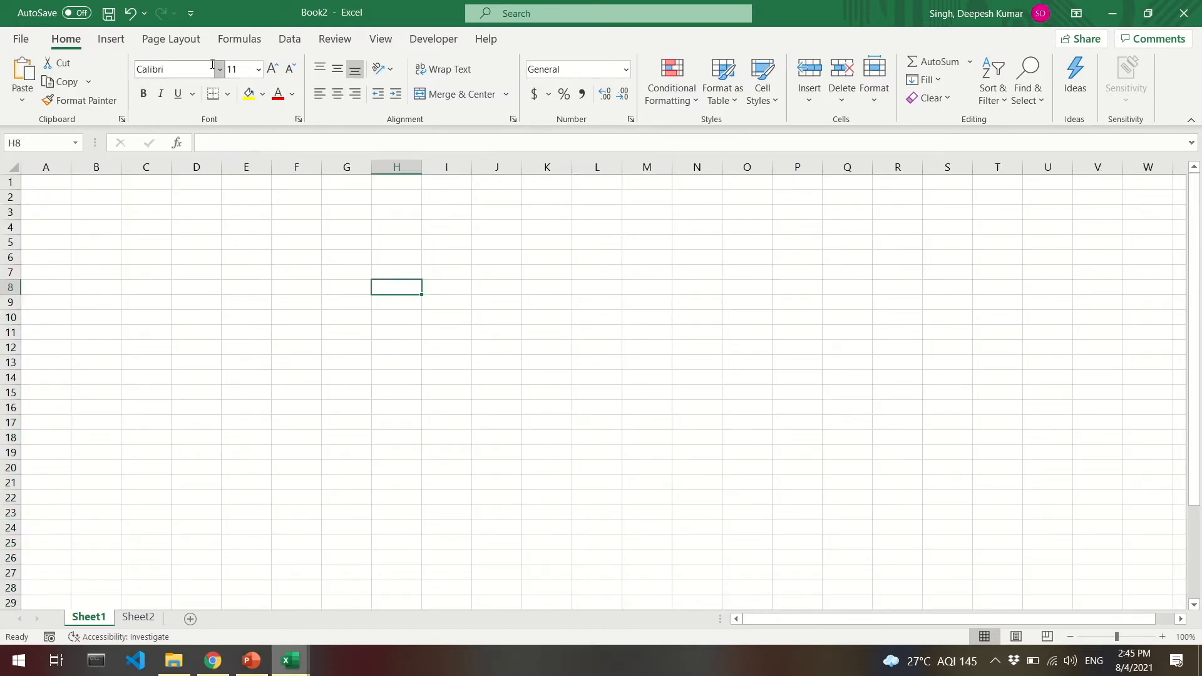
Step: Enter "Sample" in cell D6 of Book2 and set its font to Abadi
{"action": "left_click", "coordinate": [190, 259]}
{"action": "type", "text": "Sample"}
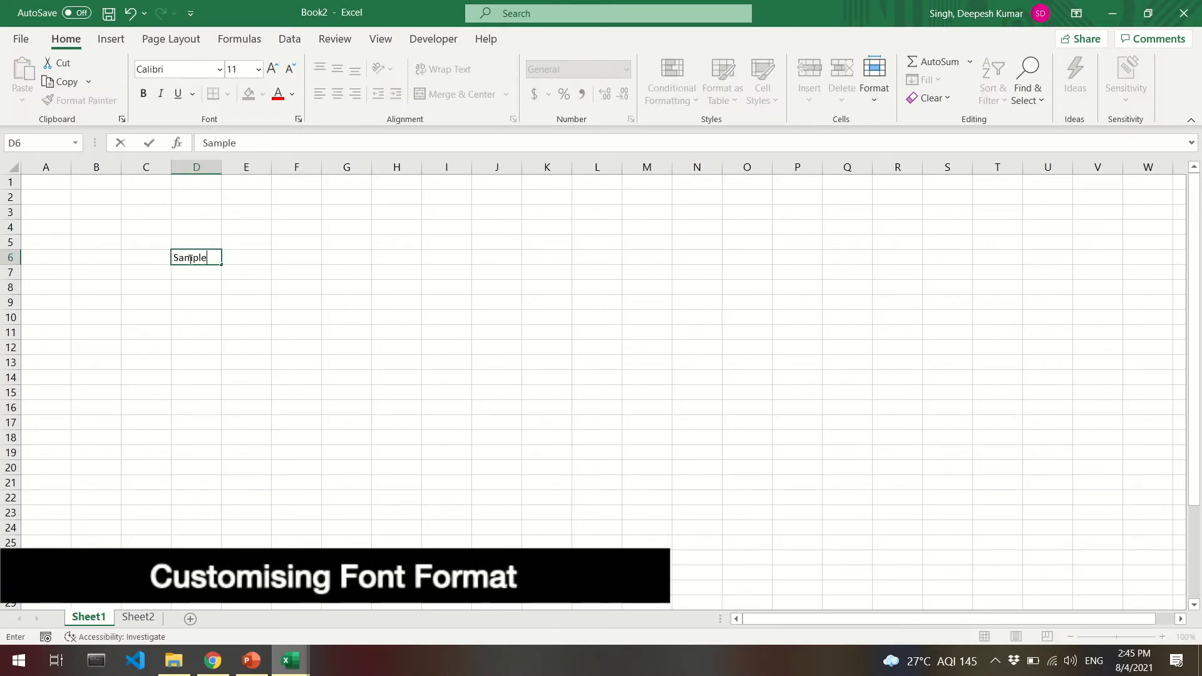
{"action": "key", "text": "Return"}
{"action": "left_click", "coordinate": [191, 257]}
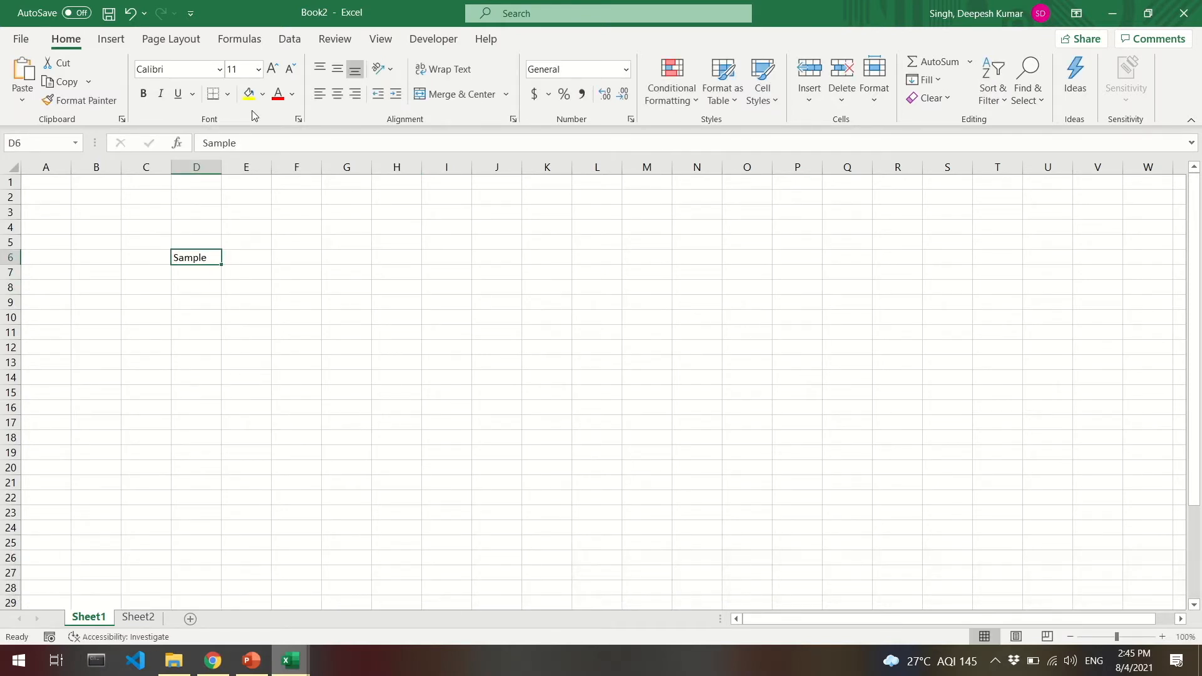
{"action": "left_click", "coordinate": [219, 71]}
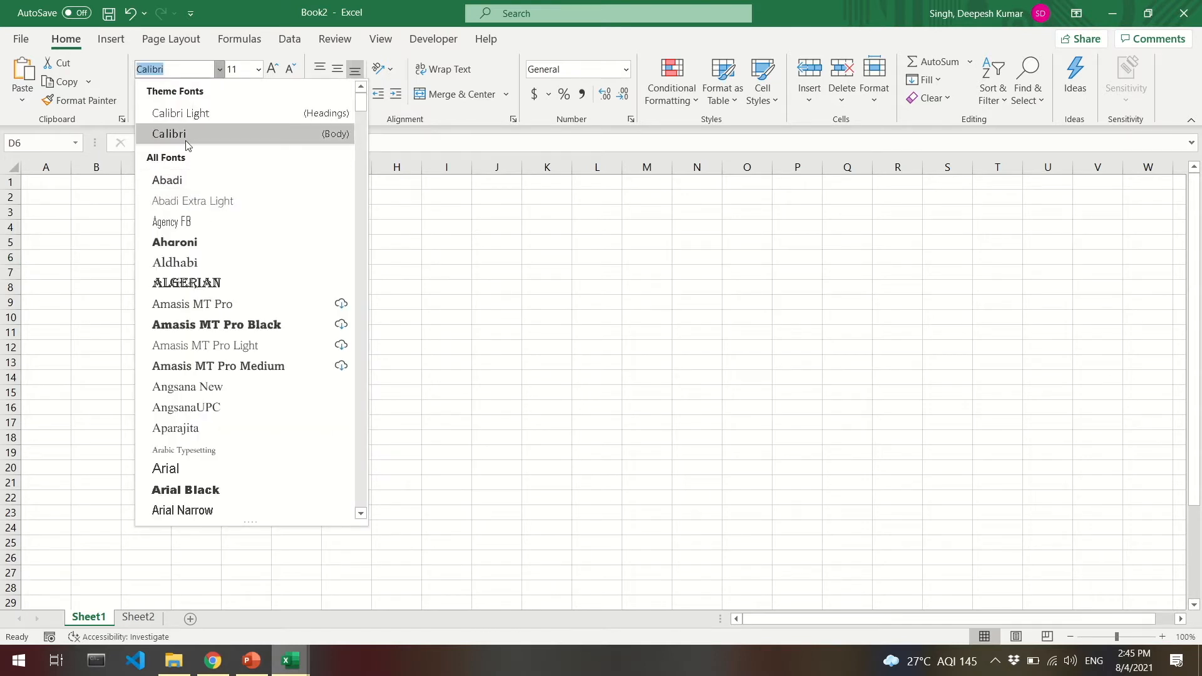
{"action": "left_click", "coordinate": [185, 181]}
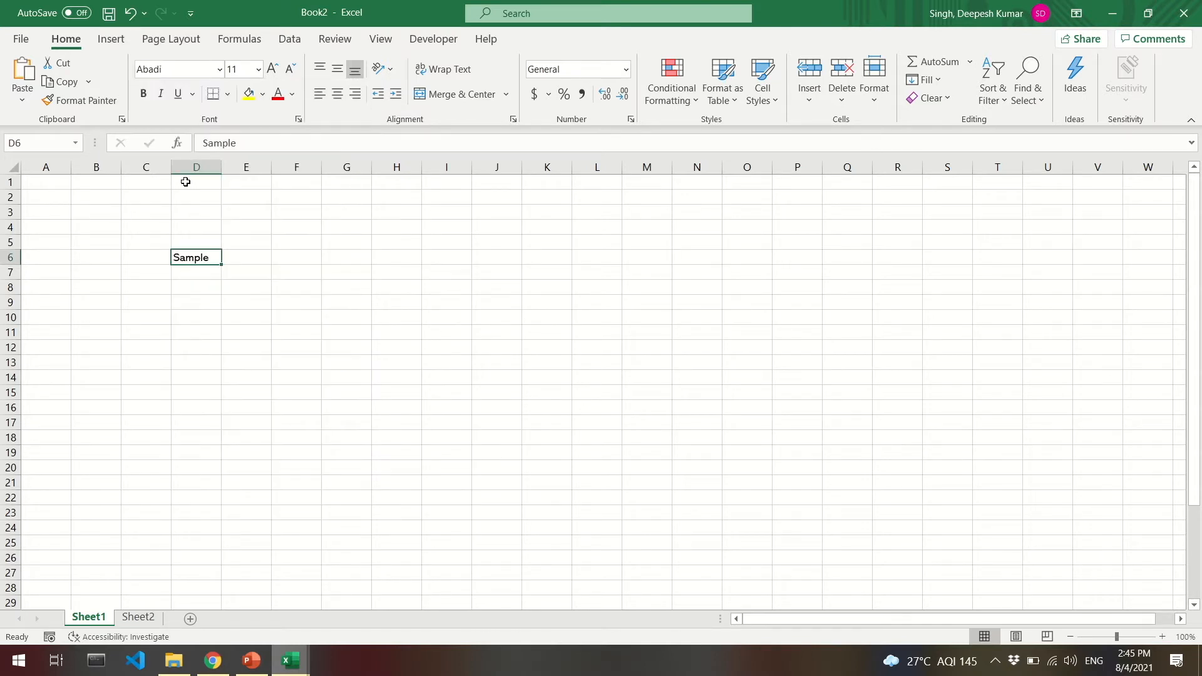
Step: Set the font size of the D6 text to 22, increase it to 28 and decrease it back to 22
{"action": "left_click", "coordinate": [259, 72]}
{"action": "left_click", "coordinate": [243, 257]}
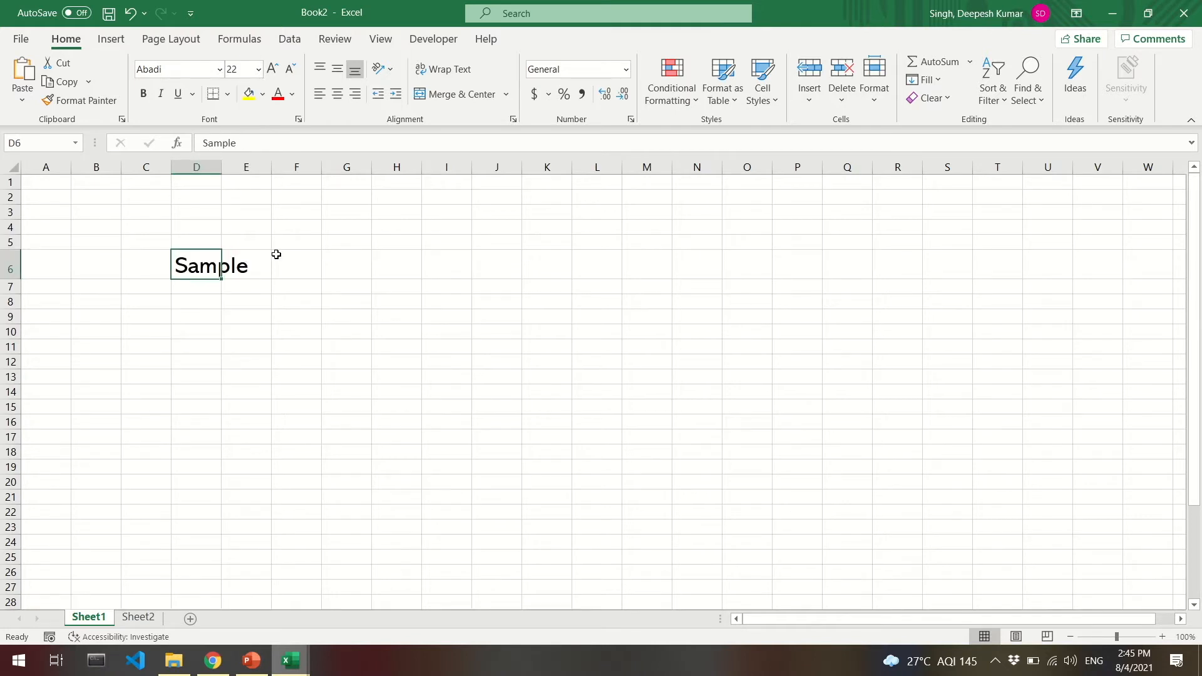
{"action": "left_click", "coordinate": [273, 69]}
{"action": "left_click", "coordinate": [272, 69]}
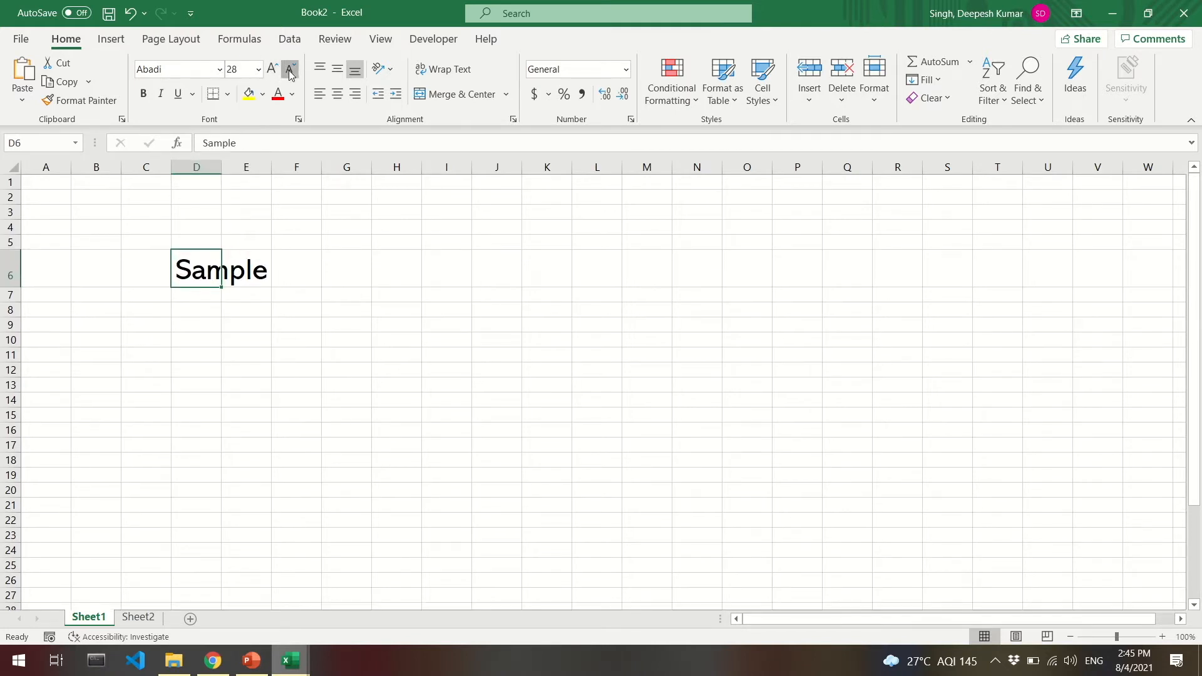
{"action": "left_click", "coordinate": [289, 69]}
{"action": "left_click", "coordinate": [289, 69]}
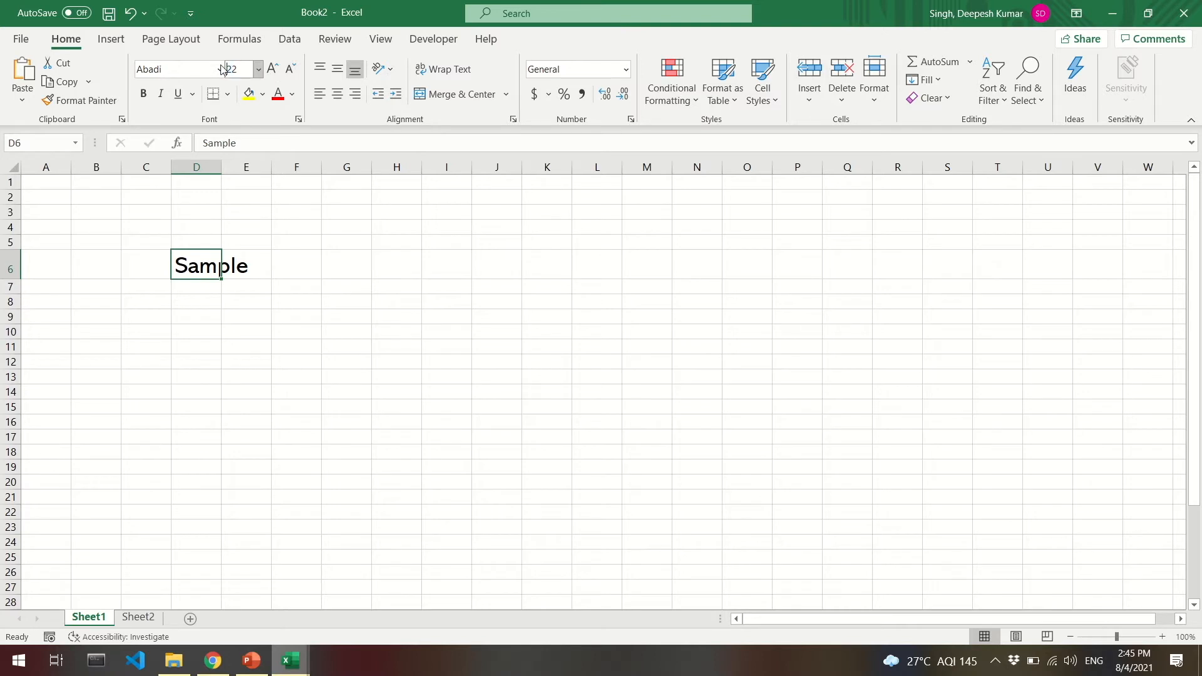
Step: Set the font size of the "Sample" text in D6 to 30
{"action": "left_click", "coordinate": [238, 67]}
{"action": "type", "text": "30"}
{"action": "key", "text": "Return"}
{"action": "key", "text": "Up"}
{"action": "key", "text": "Up"}
{"action": "key", "text": "Right"}
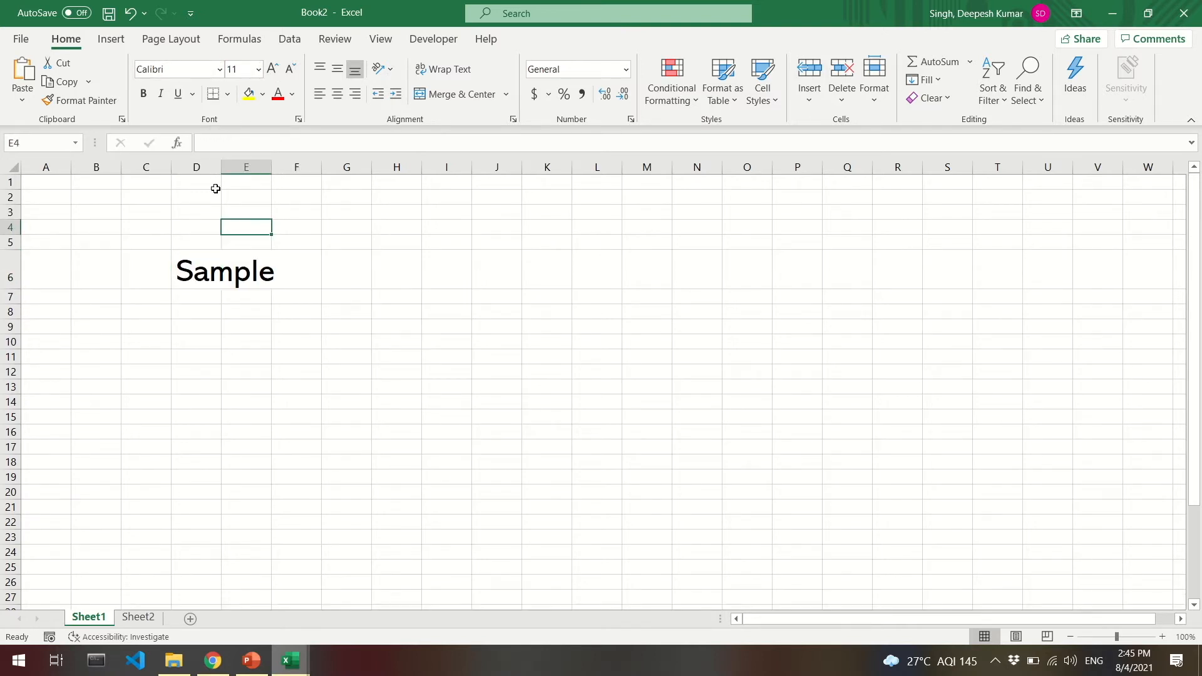
Step: Make the "Sample" text in D6 bold and italic with a double underline
{"action": "left_click", "coordinate": [143, 93]}
{"action": "left_click", "coordinate": [211, 276]}
{"action": "left_click", "coordinate": [143, 93]}
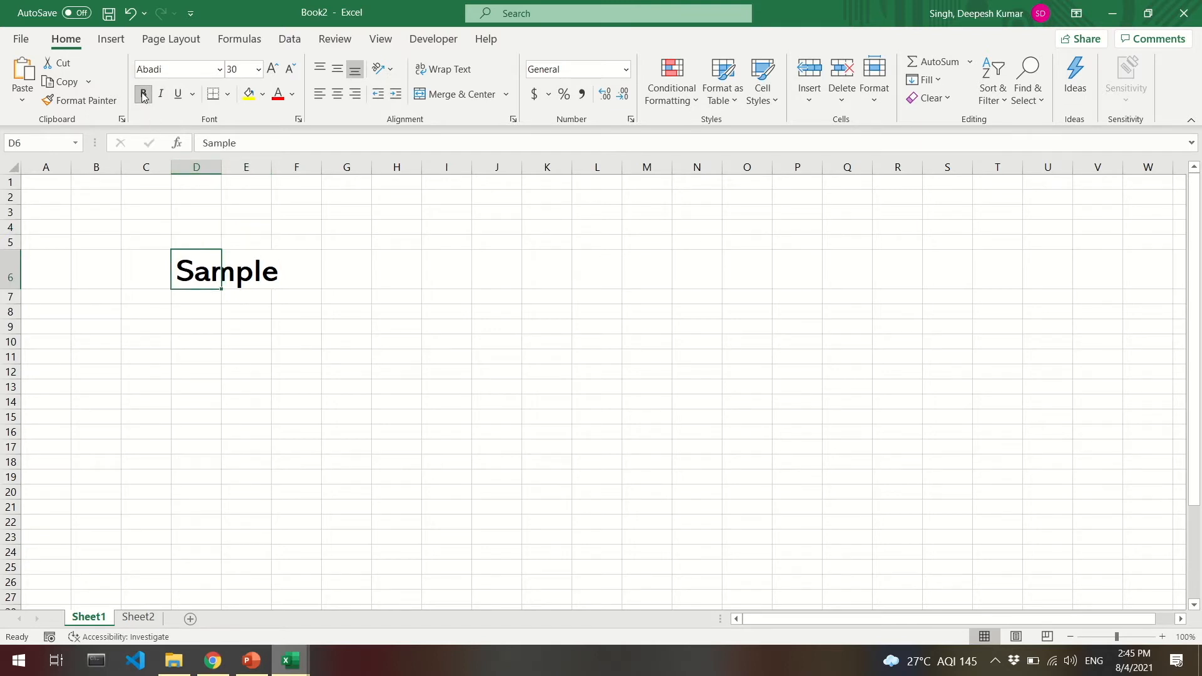
{"action": "left_click", "coordinate": [160, 93]}
{"action": "left_click", "coordinate": [177, 93]}
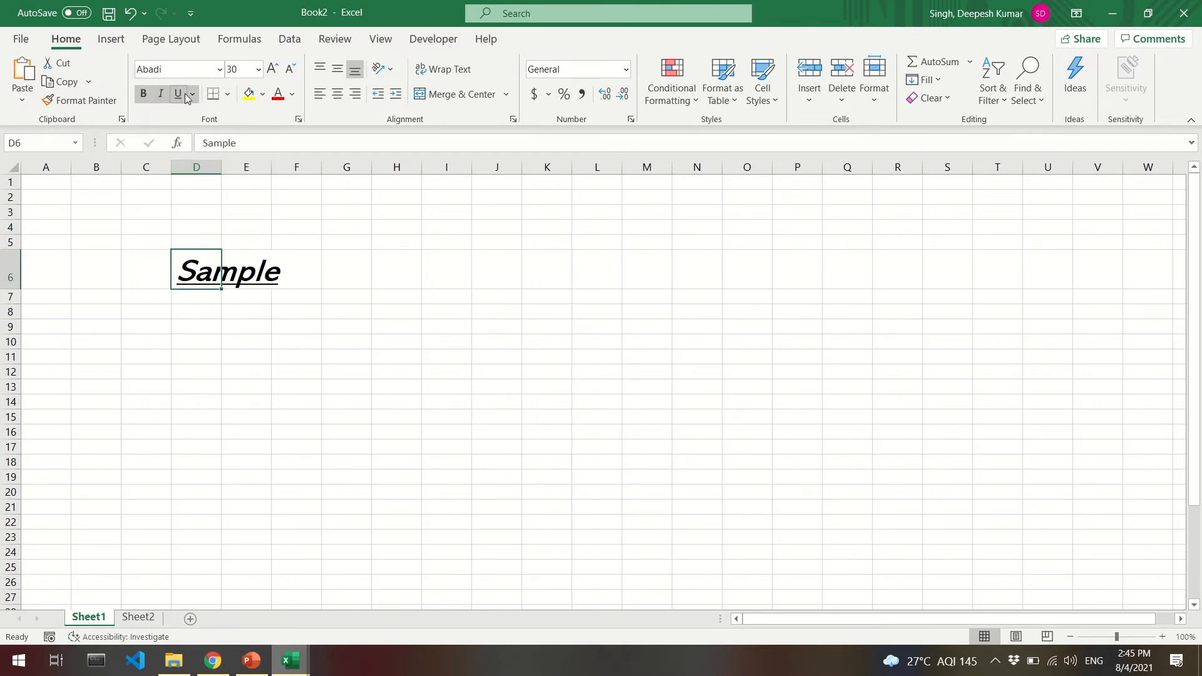
{"action": "left_click", "coordinate": [193, 94]}
{"action": "left_click", "coordinate": [211, 139]}
Step: Fill cell D6 with yellow and colour its "Sample" text red
{"action": "left_click", "coordinate": [251, 97]}
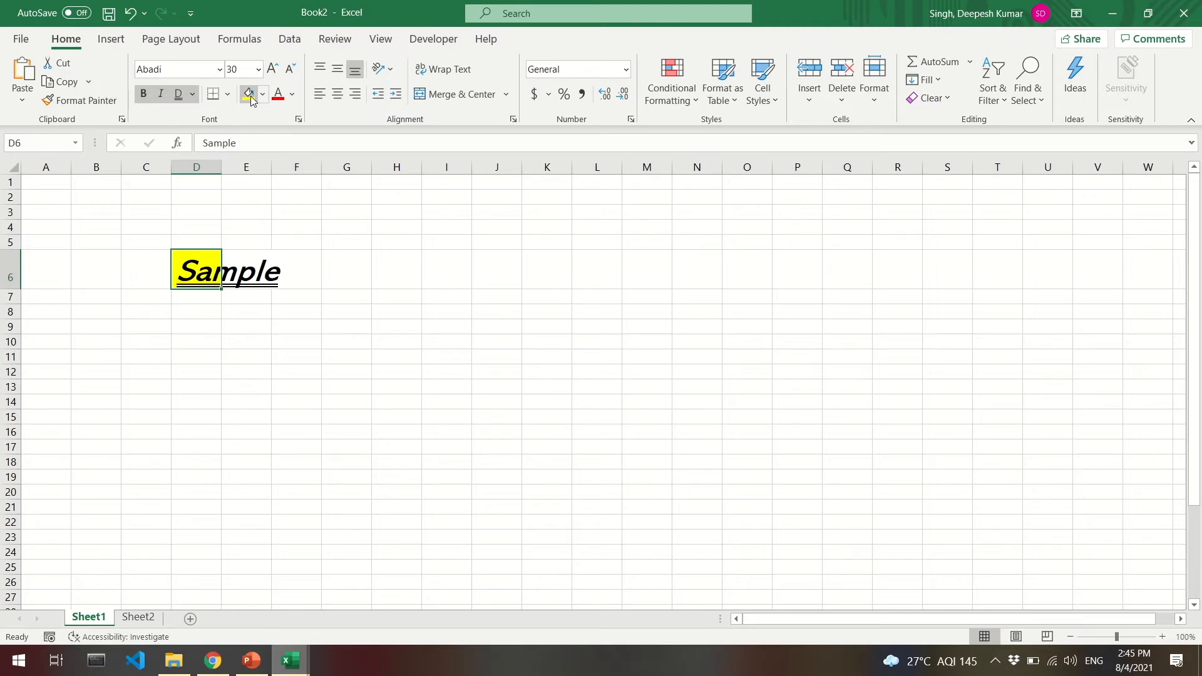
{"action": "left_click", "coordinate": [278, 94]}
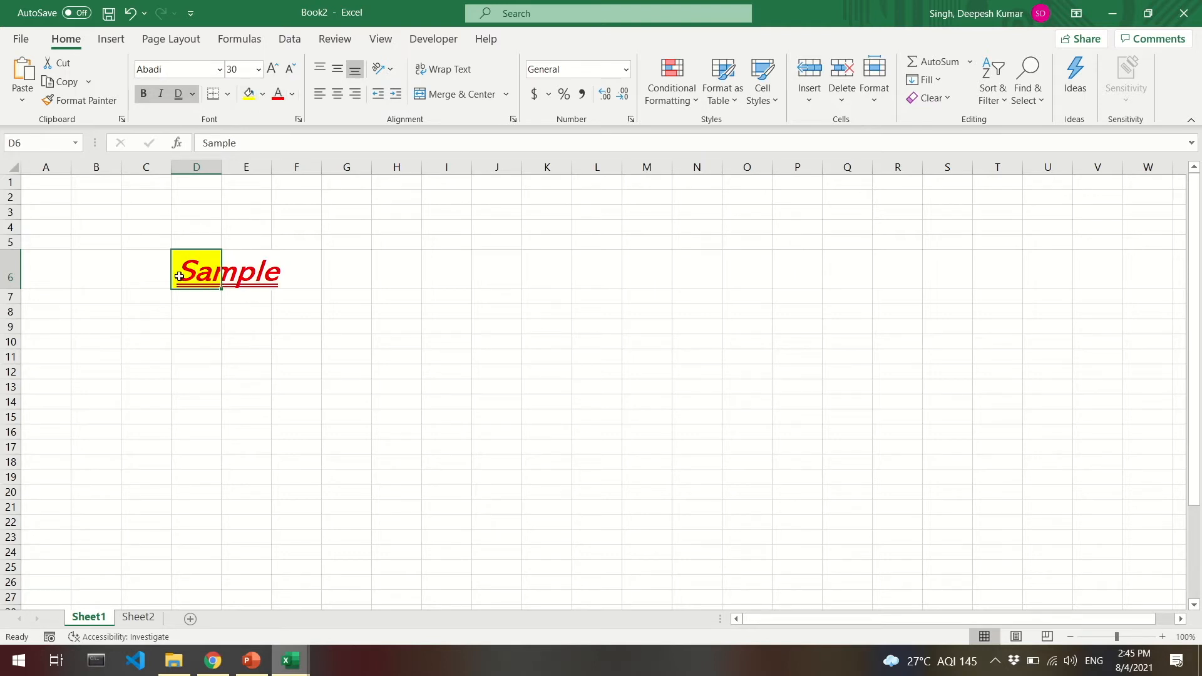
{"action": "left_click", "coordinate": [112, 269]}
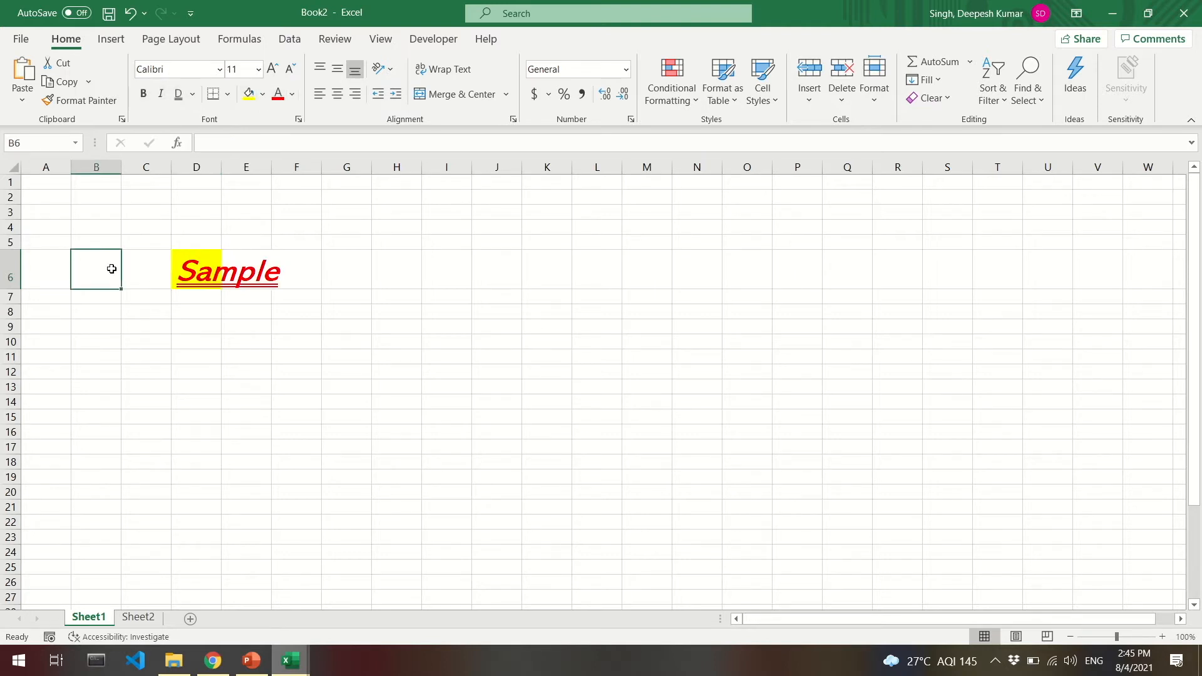
{"action": "left_click", "coordinate": [191, 264]}
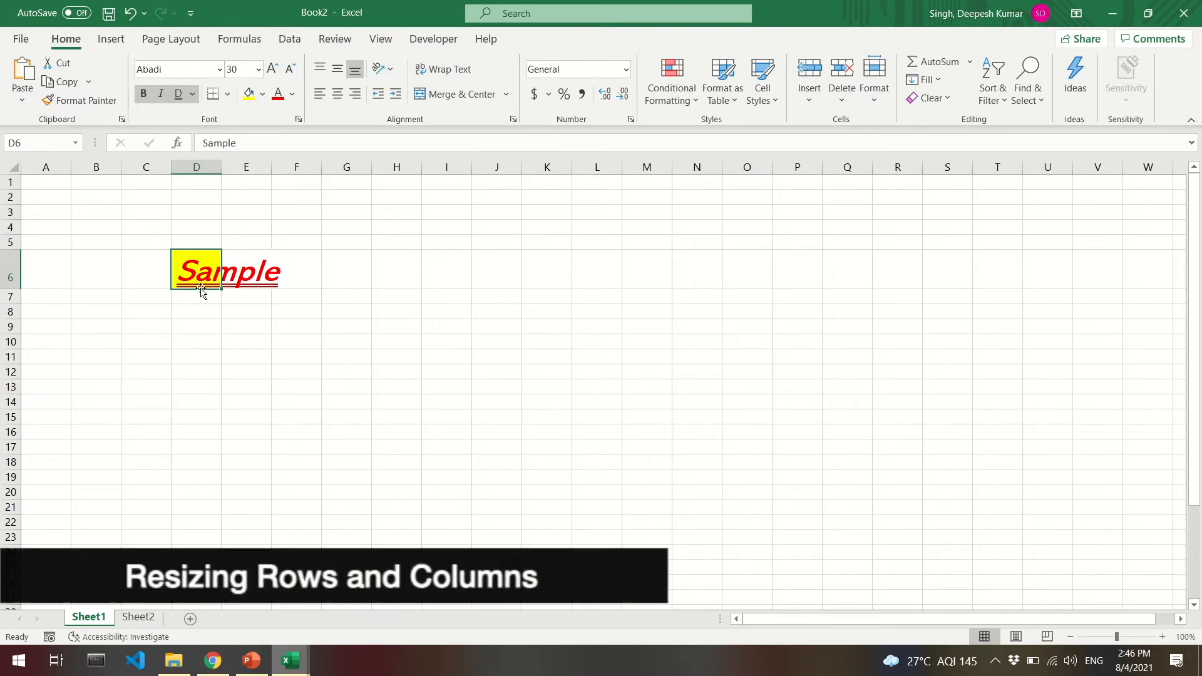
{"action": "left_click", "coordinate": [247, 272]}
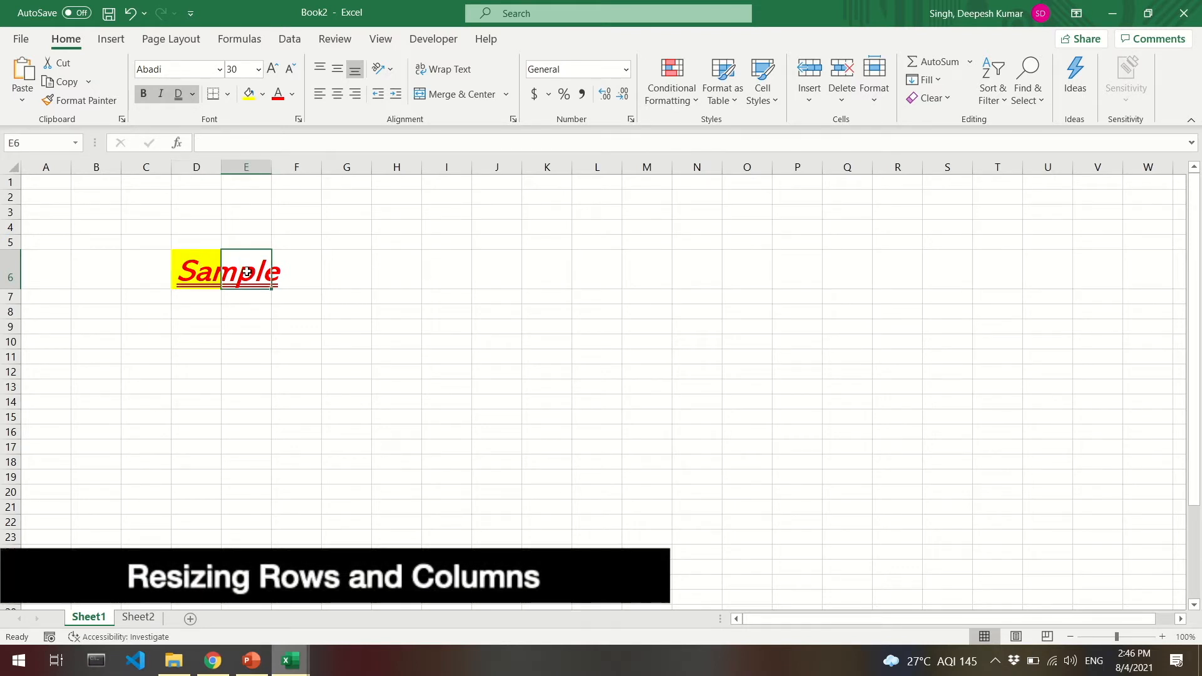
Step: Enter "Big" in cell E6 beside the "Sample" text and undo the entry
{"action": "type", "text": "Big"}
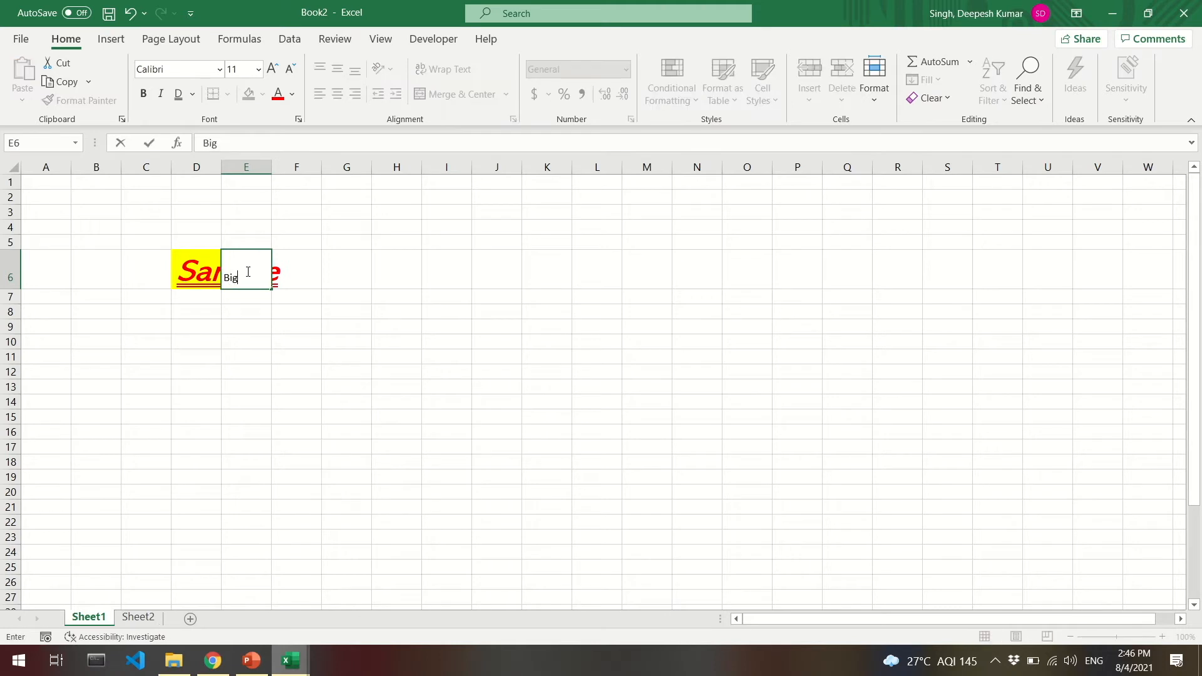
{"action": "key", "text": "Return"}
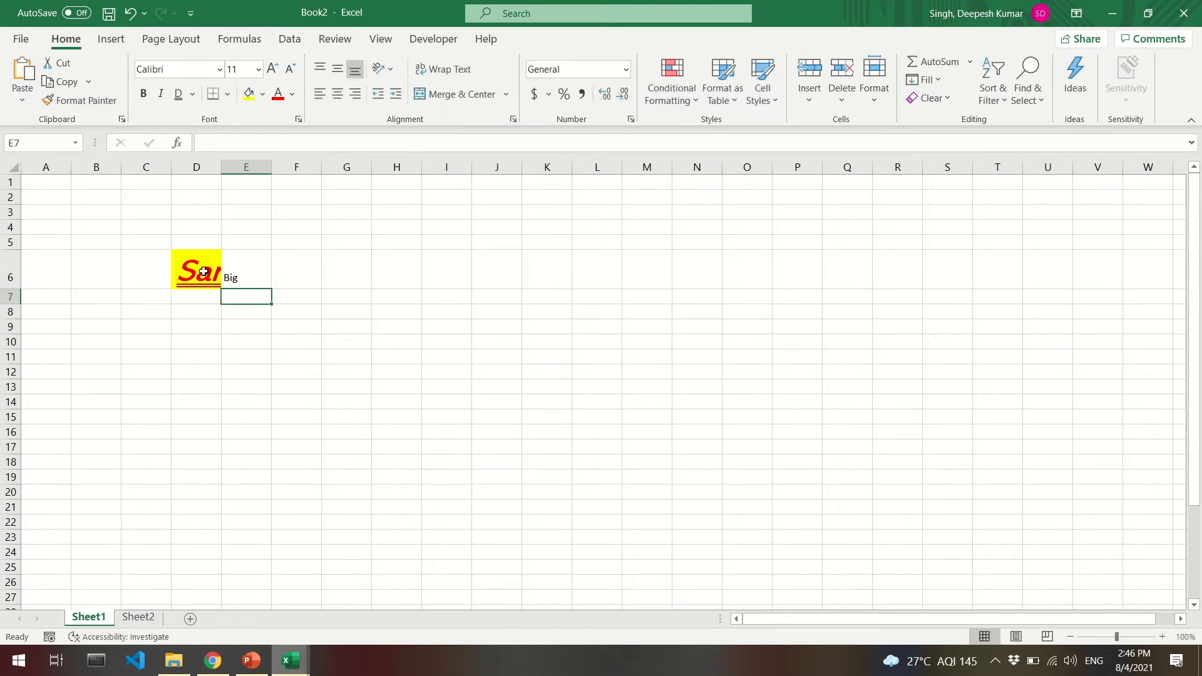
{"action": "key", "text": "ctrl+z"}
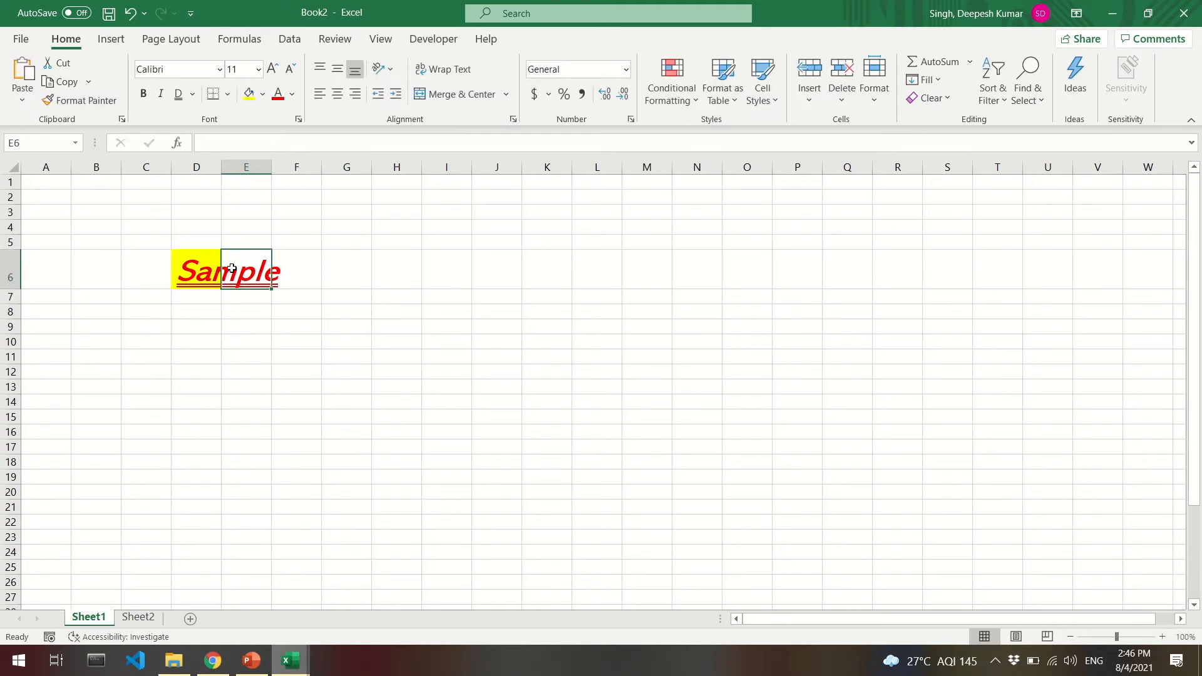
Step: Widen column D slightly and auto-fit its width to the "Sample" text in D6
{"action": "mouse_move", "coordinate": [219, 166]}
{"action": "left_mouse_down"}
{"action": "mouse_move", "coordinate": [246, 168]}
{"action": "mouse_move", "coordinate": [228, 168]}
{"action": "left_mouse_up"}
{"action": "left_click", "coordinate": [202, 199]}
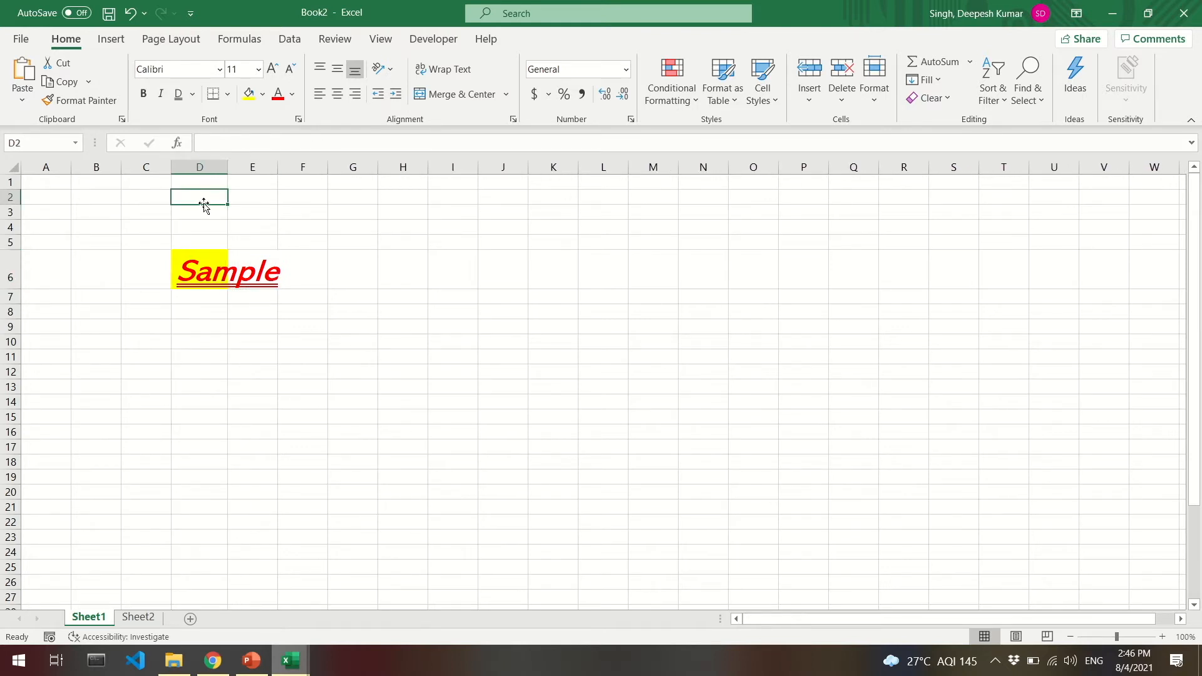
{"action": "double_click", "coordinate": [230, 167]}
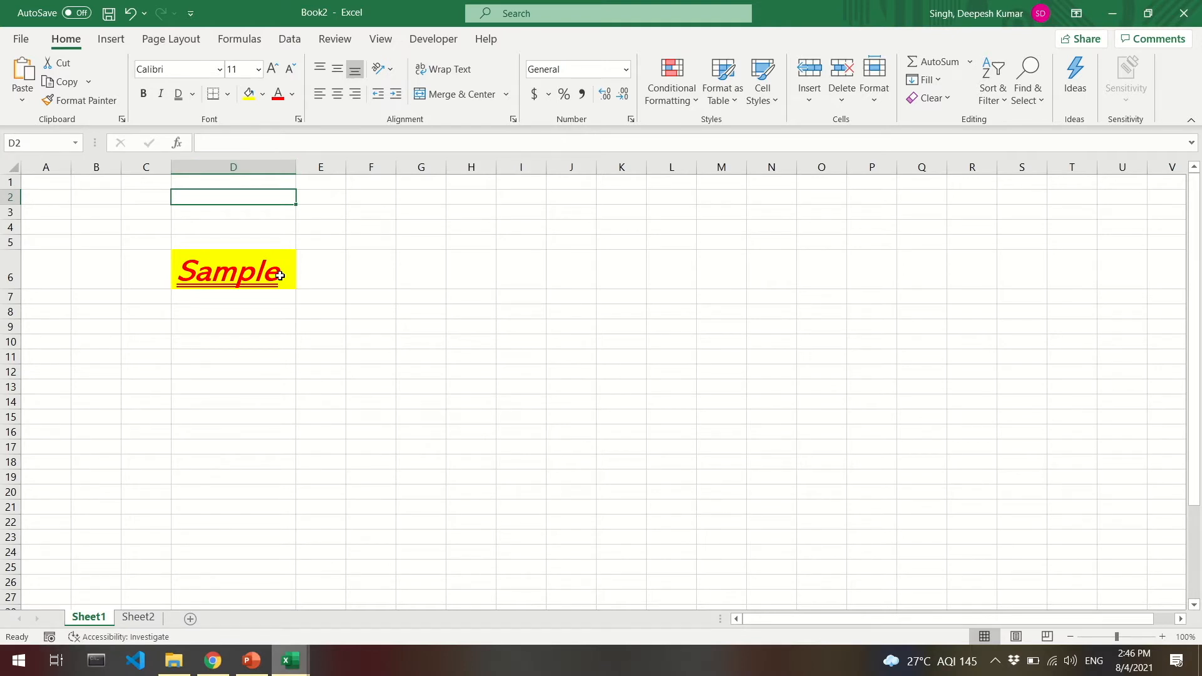
Step: Enter the long text "ajskdnasjkdnasdnasdnsadjkasdnasjkdnasdjsandjkasdndas" in D13 and auto-fit column D to it
{"action": "left_click", "coordinate": [254, 384]}
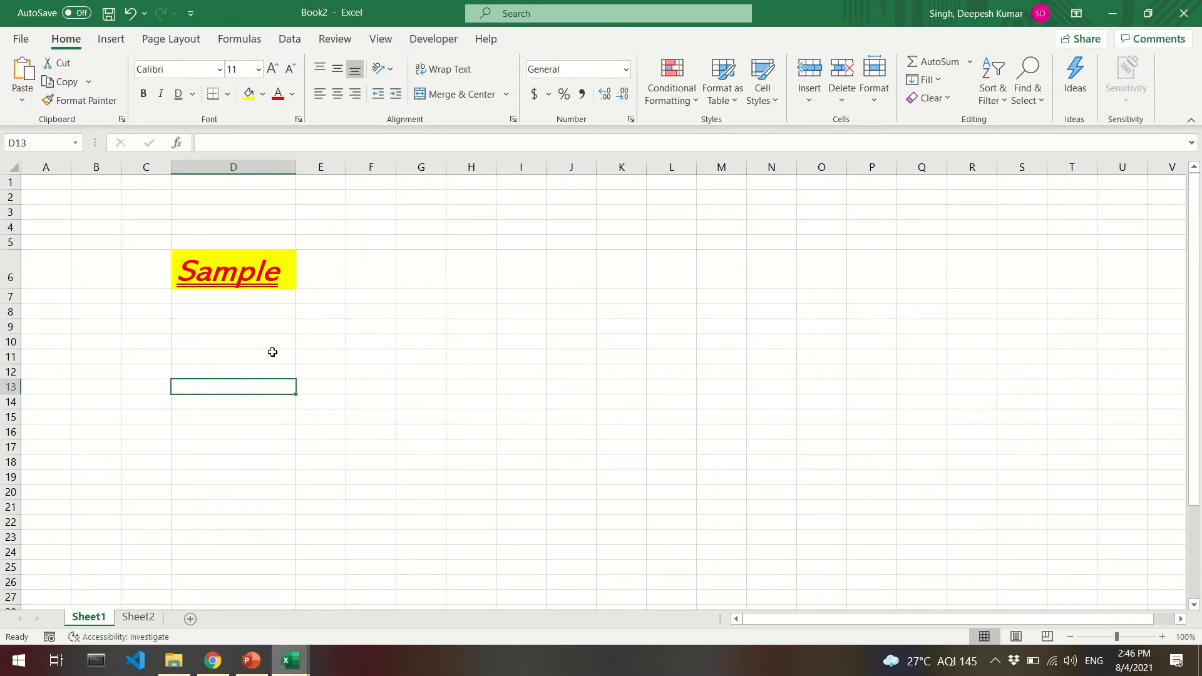
{"action": "type", "text": "ajskdnasjkdnasdnasdnsadjkasdnasjkd"}
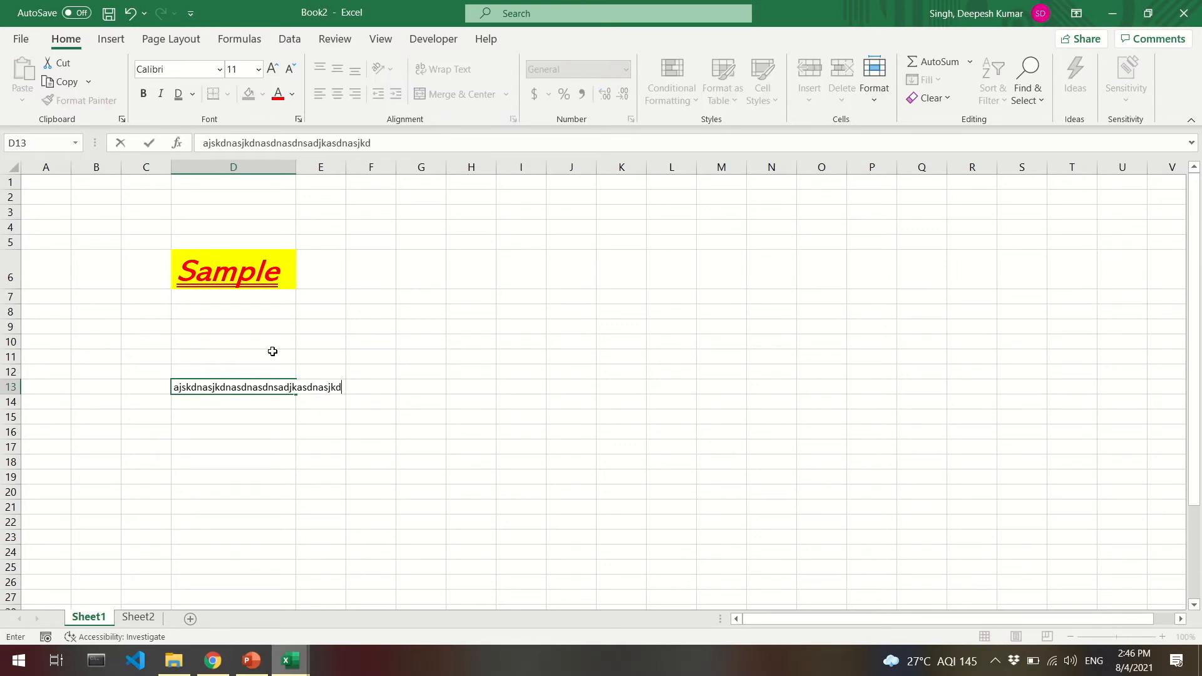
{"action": "type", "text": "nasdjsandjkasdndas"}
{"action": "key", "text": "Return"}
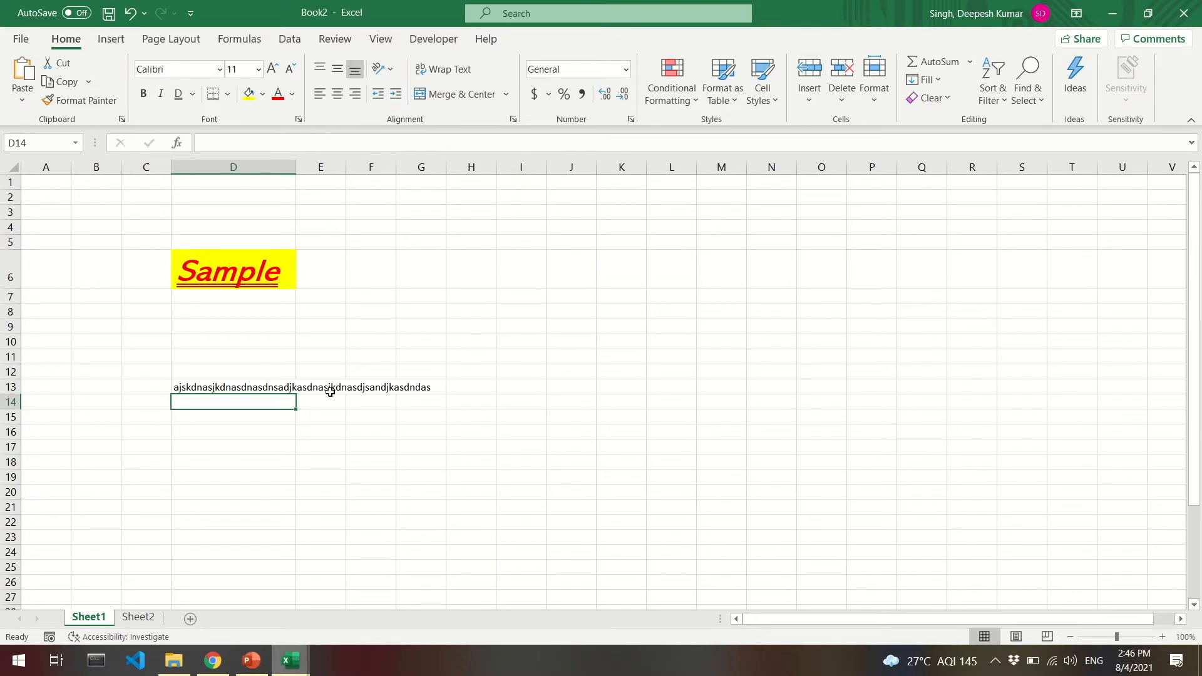
{"action": "double_click", "coordinate": [298, 166]}
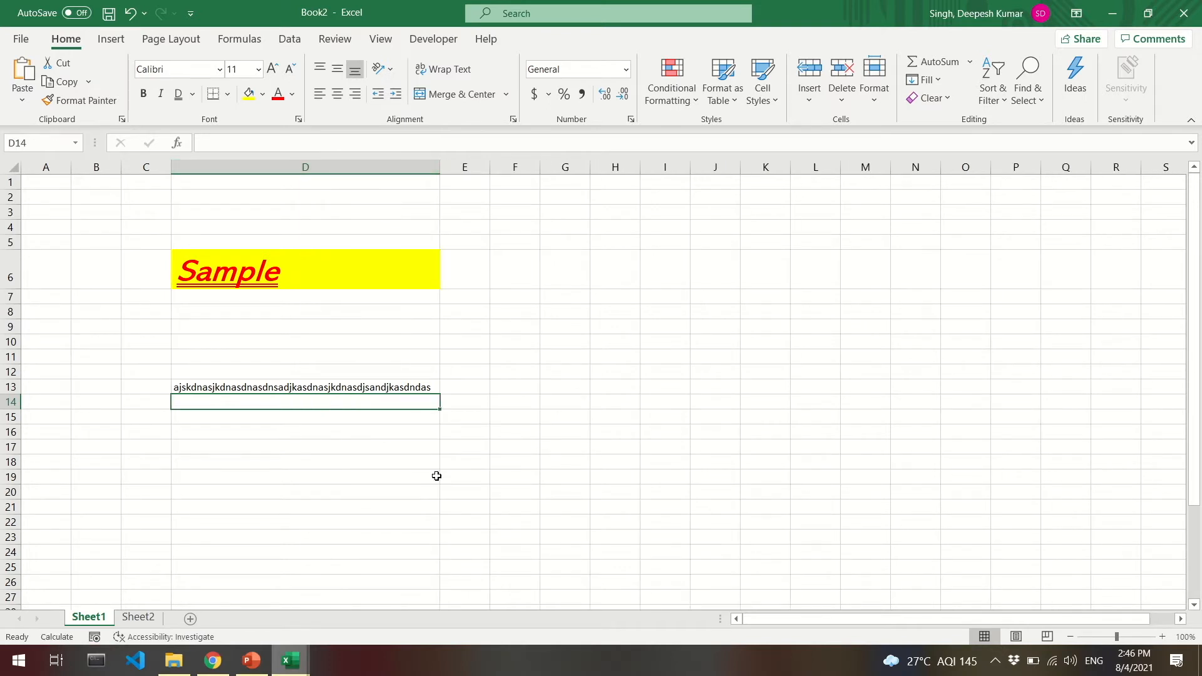
Step: Clear the long text from cell D13
{"action": "left_click", "coordinate": [405, 387]}
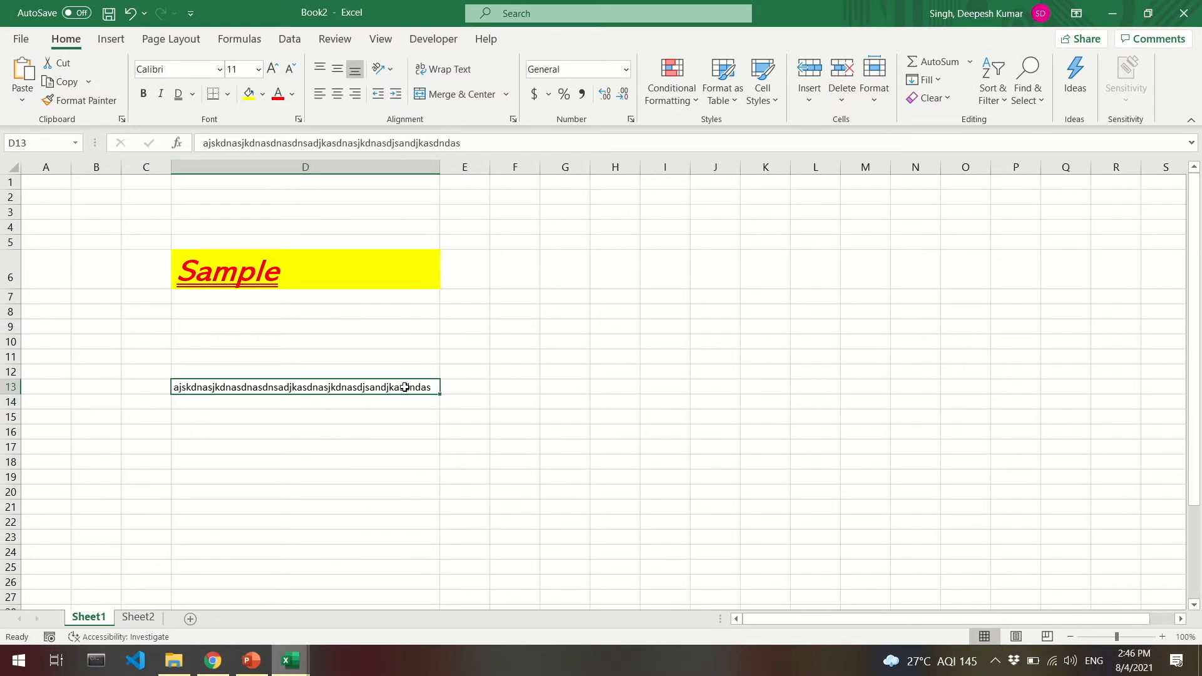
{"action": "key", "text": "BackSpace"}
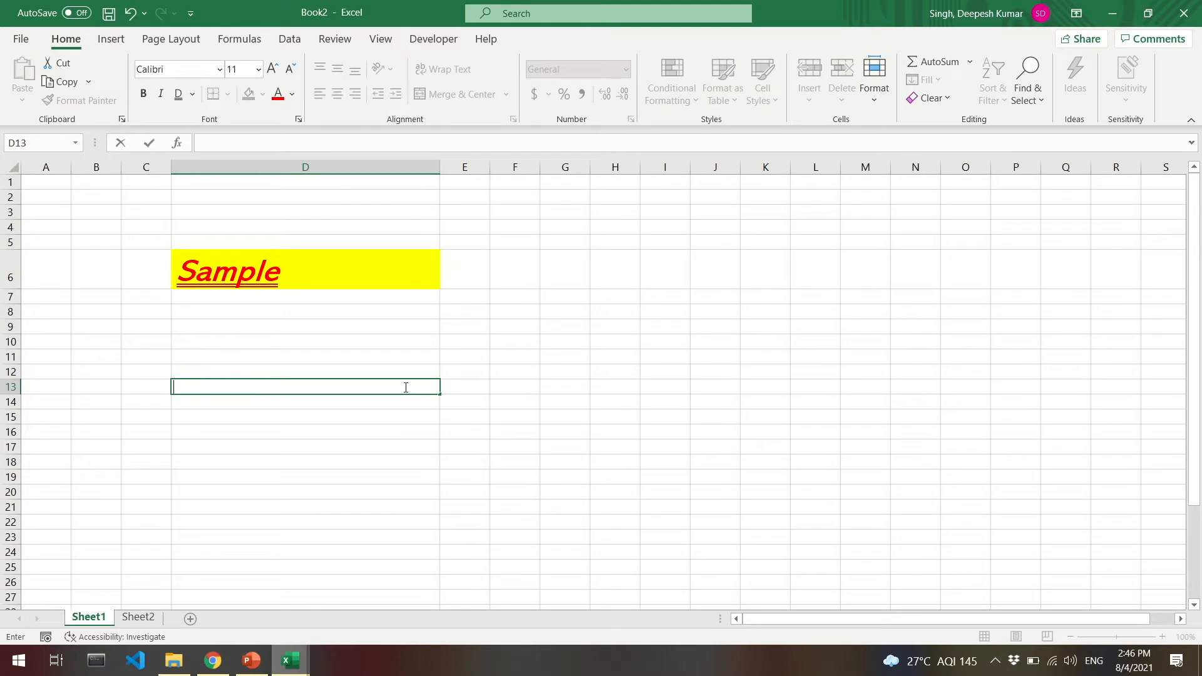
{"action": "left_click", "coordinate": [345, 292]}
Step: Undo the border on the yellow "Sample" cell D6 and reapply All Borders to it
{"action": "left_click", "coordinate": [296, 266]}
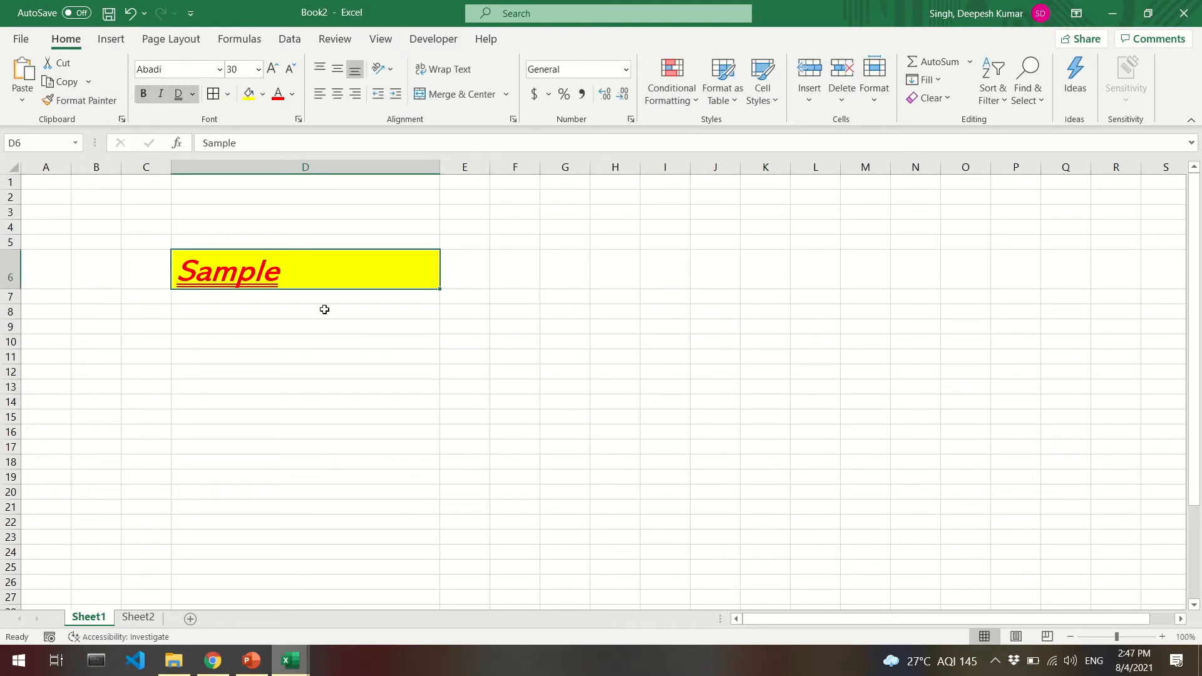
{"action": "left_click", "coordinate": [321, 386]}
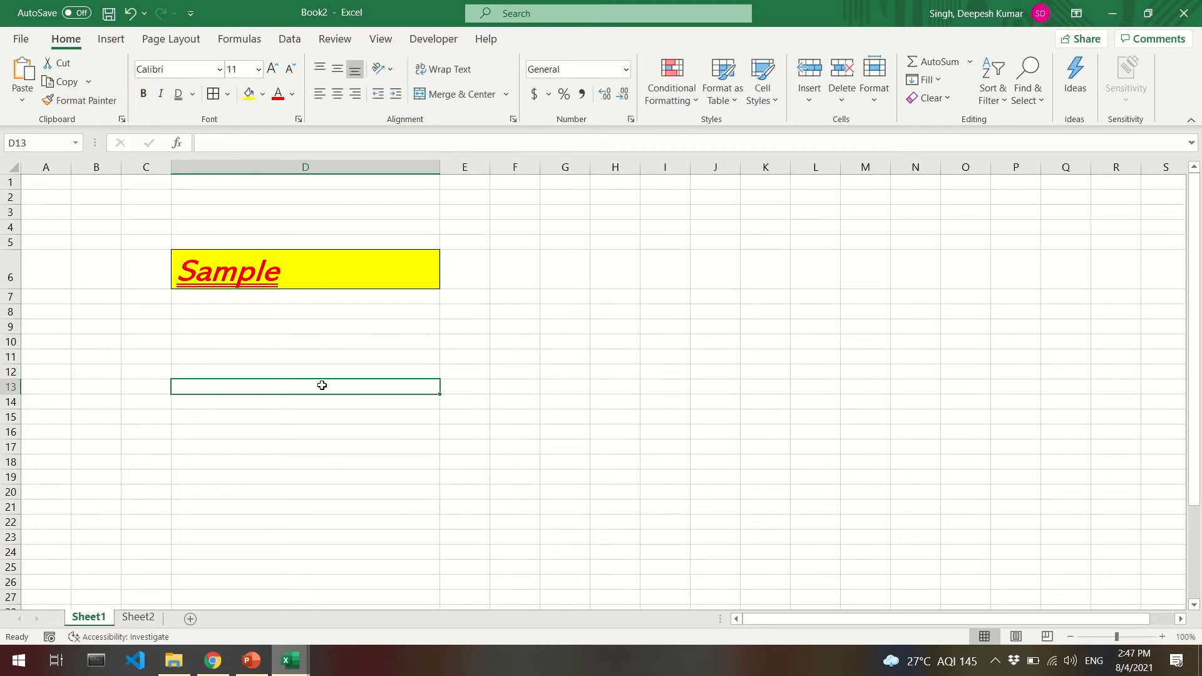
{"action": "key", "text": "ctrl+z"}
{"action": "left_click", "coordinate": [322, 338]}
{"action": "left_click", "coordinate": [315, 268]}
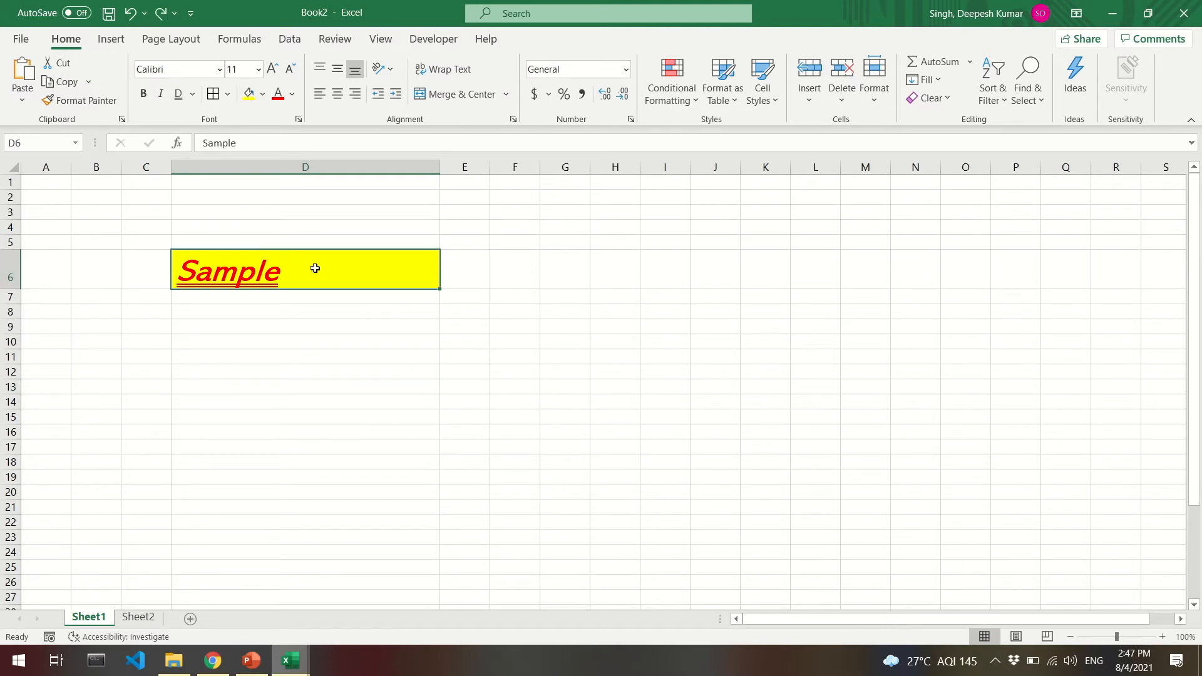
{"action": "left_click", "coordinate": [227, 94]}
{"action": "left_click", "coordinate": [257, 253]}
{"action": "left_click", "coordinate": [296, 368]}
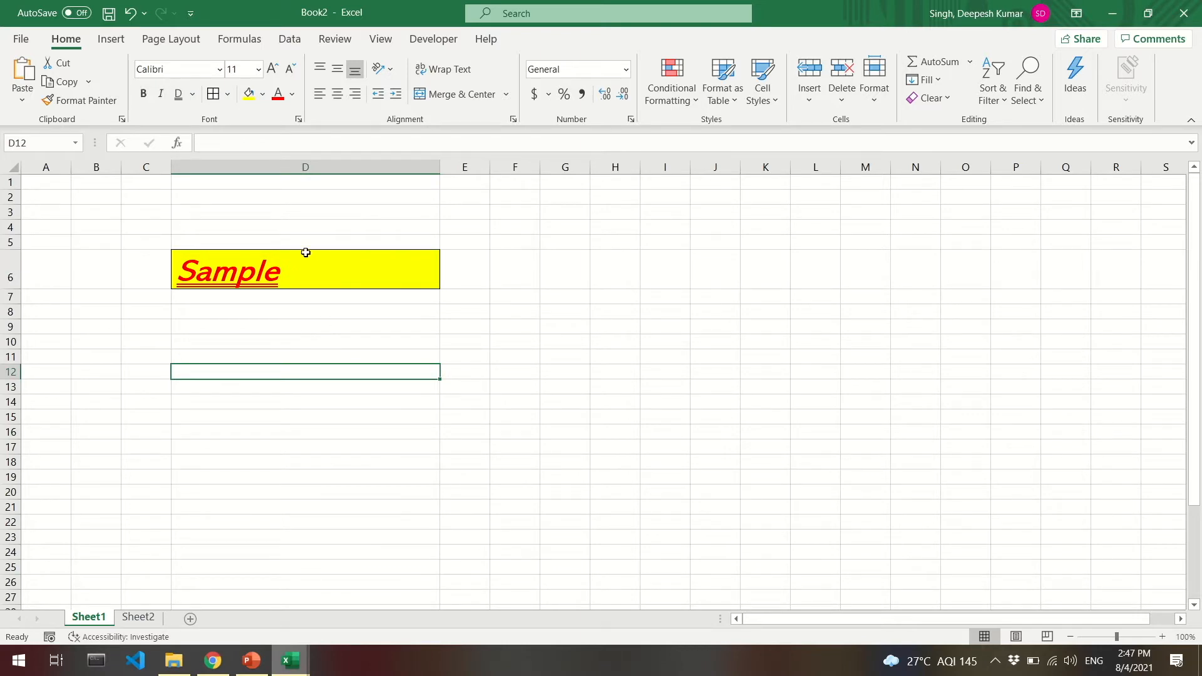
Step: Review the available border styles and the Font settings in the Format Cells dialog without changing anything
{"action": "left_click", "coordinate": [228, 95]}
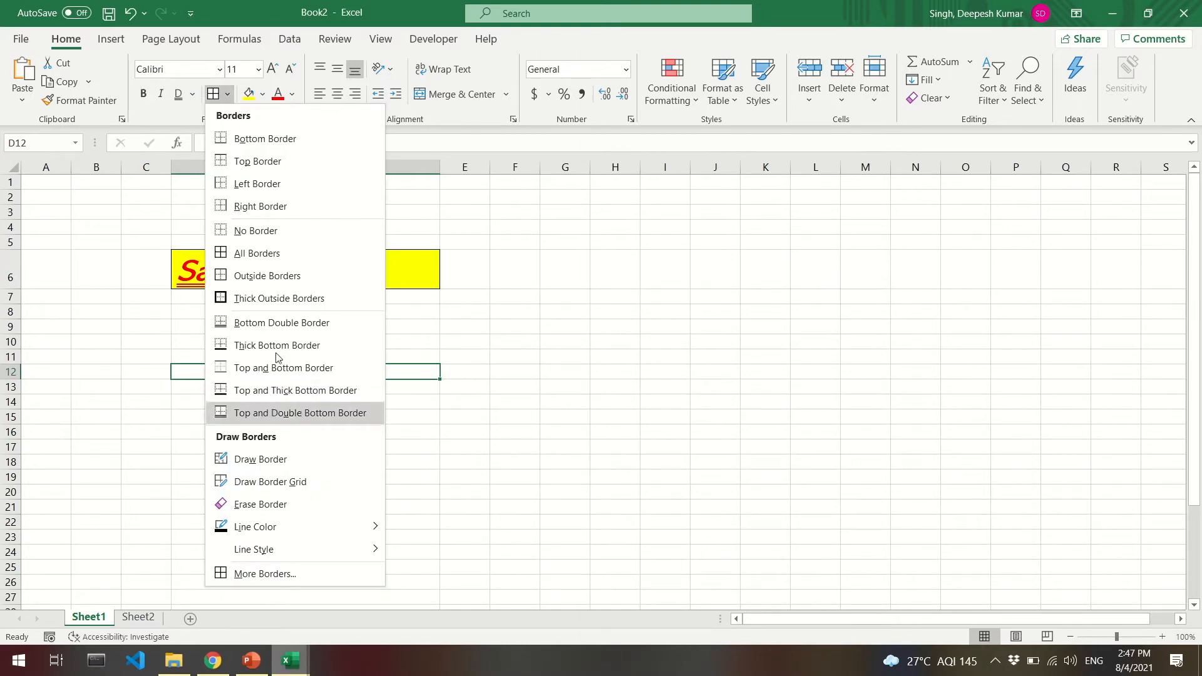
{"action": "left_click", "coordinate": [182, 278]}
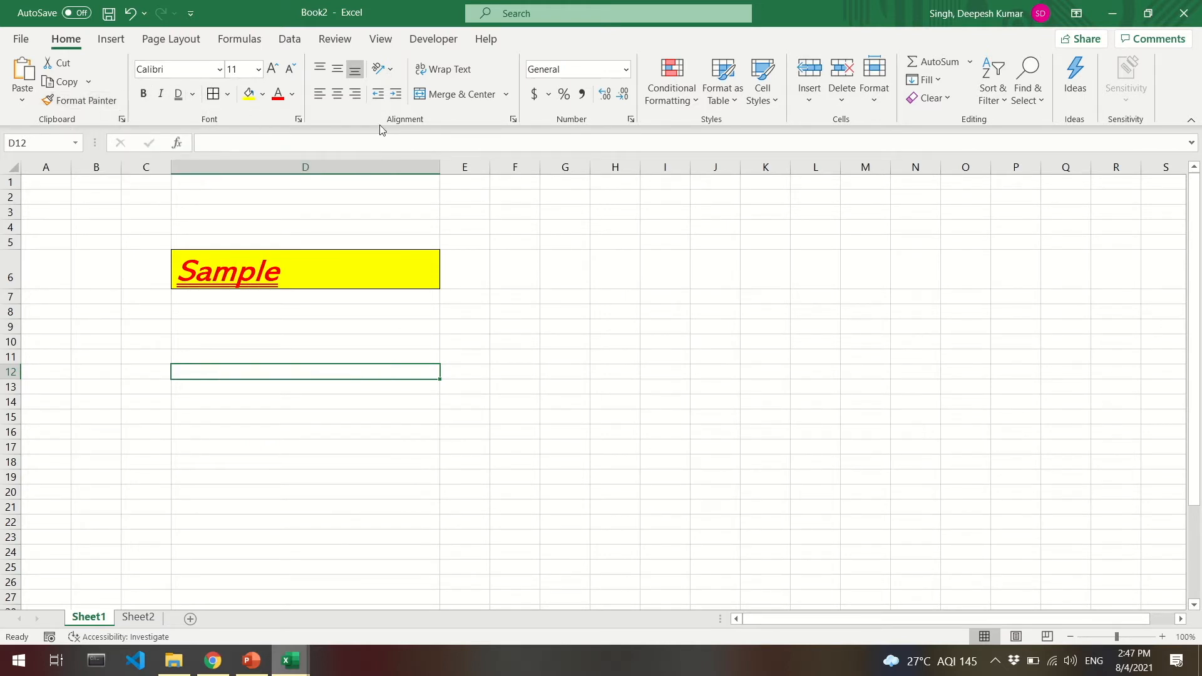
{"action": "left_click", "coordinate": [299, 121]}
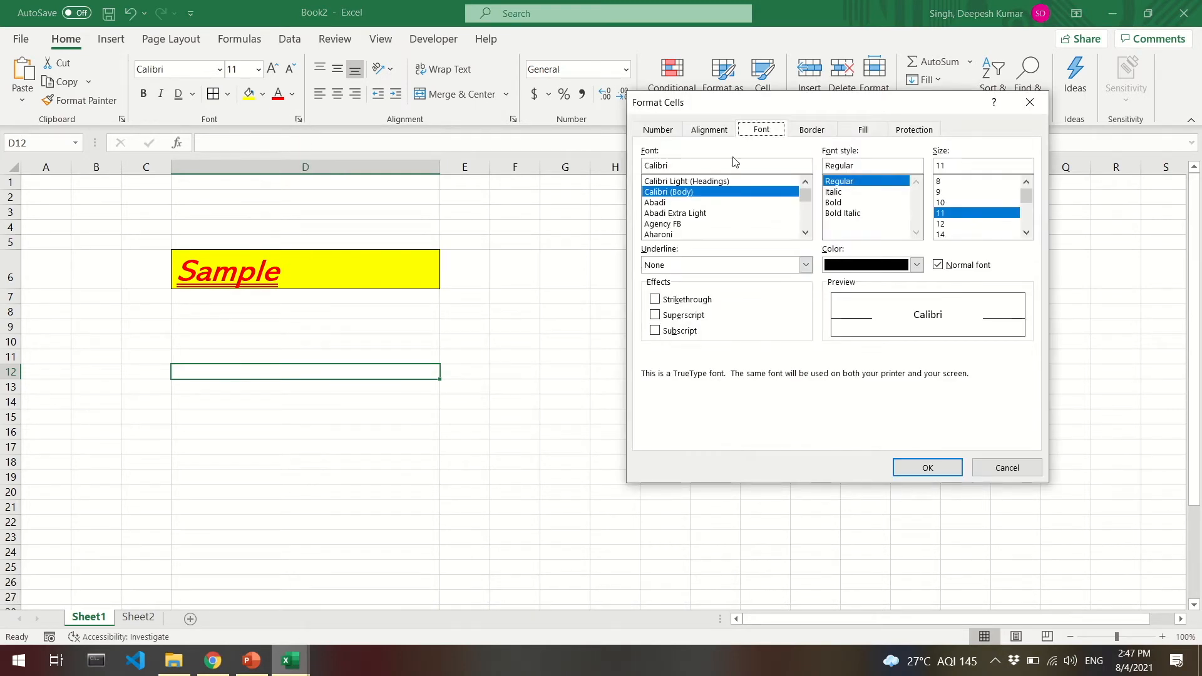
{"action": "key", "text": "Escape"}
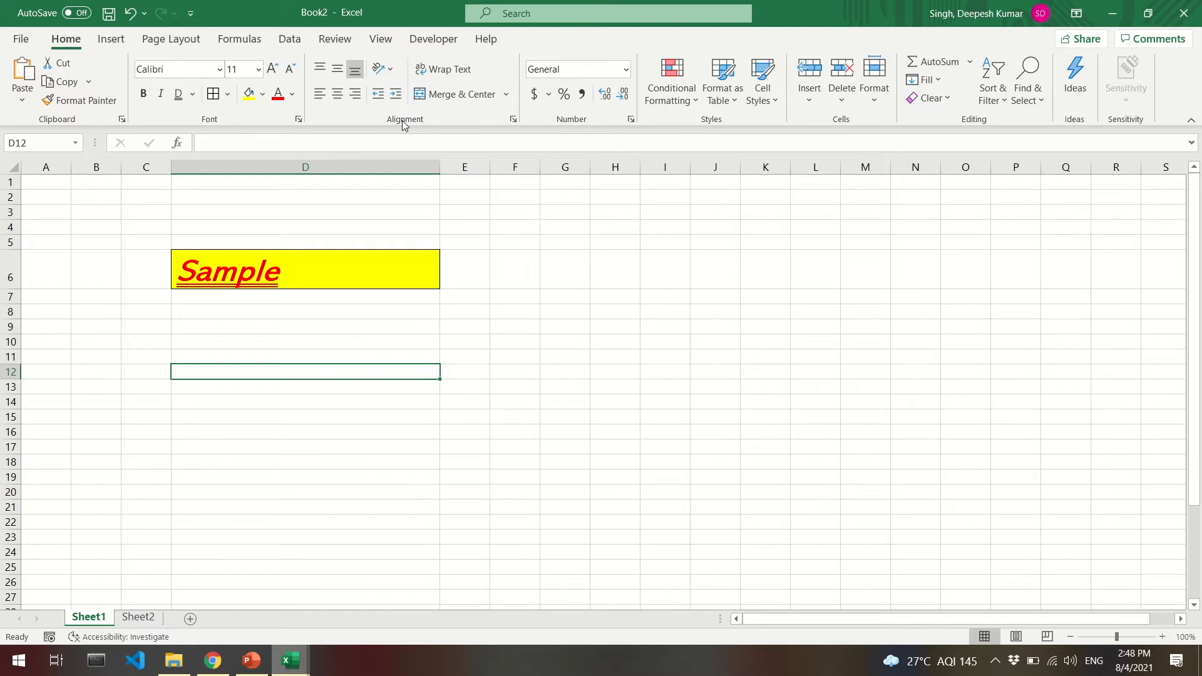
Step: Enter the number 123 in cell D8 below the "Sample" cell
{"action": "left_click", "coordinate": [330, 277]}
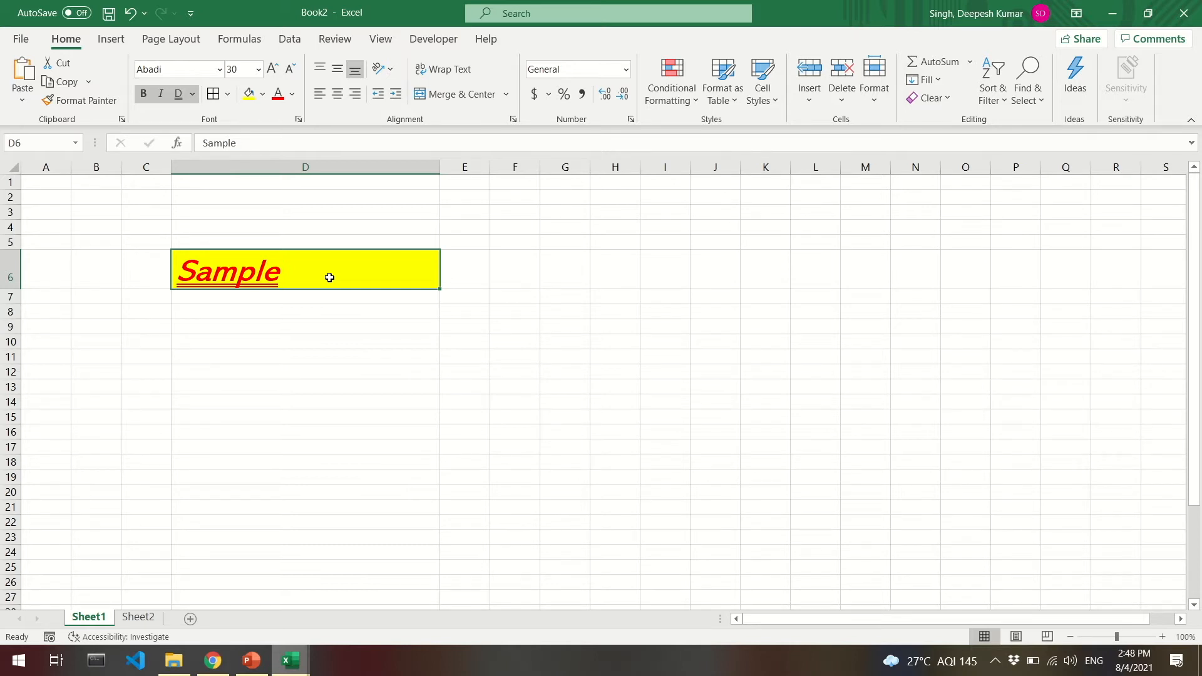
{"action": "left_click", "coordinate": [303, 313]}
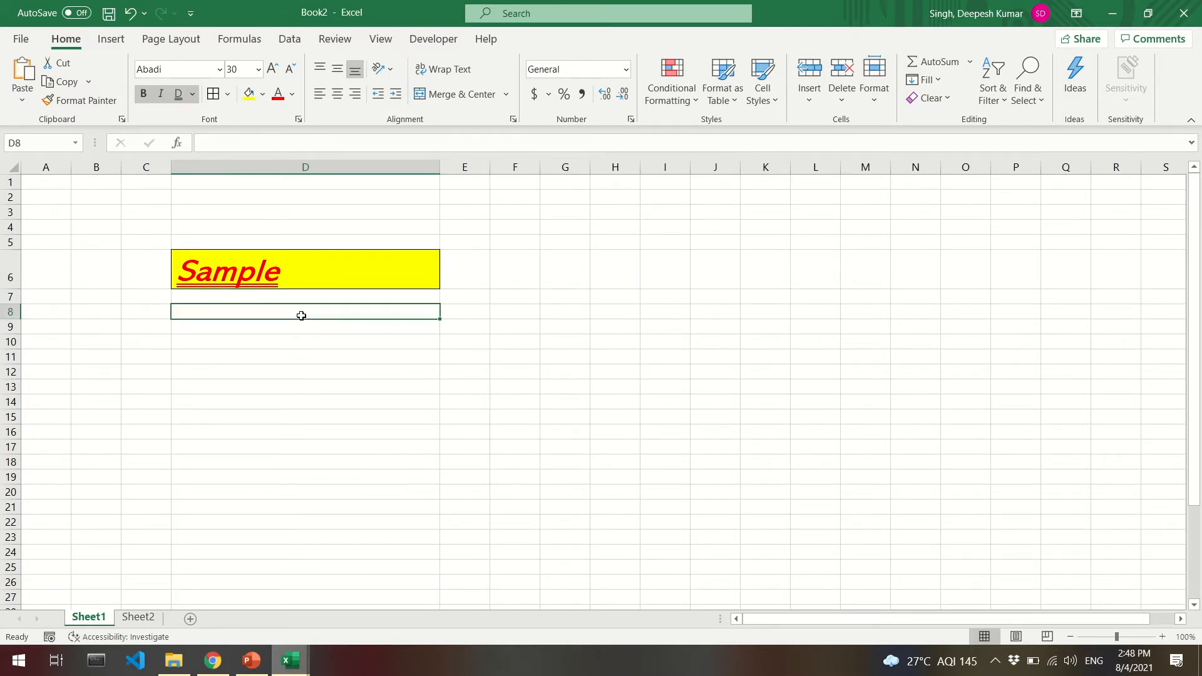
{"action": "type", "text": "123"}
{"action": "key", "text": "Return"}
{"action": "left_click", "coordinate": [301, 316]}
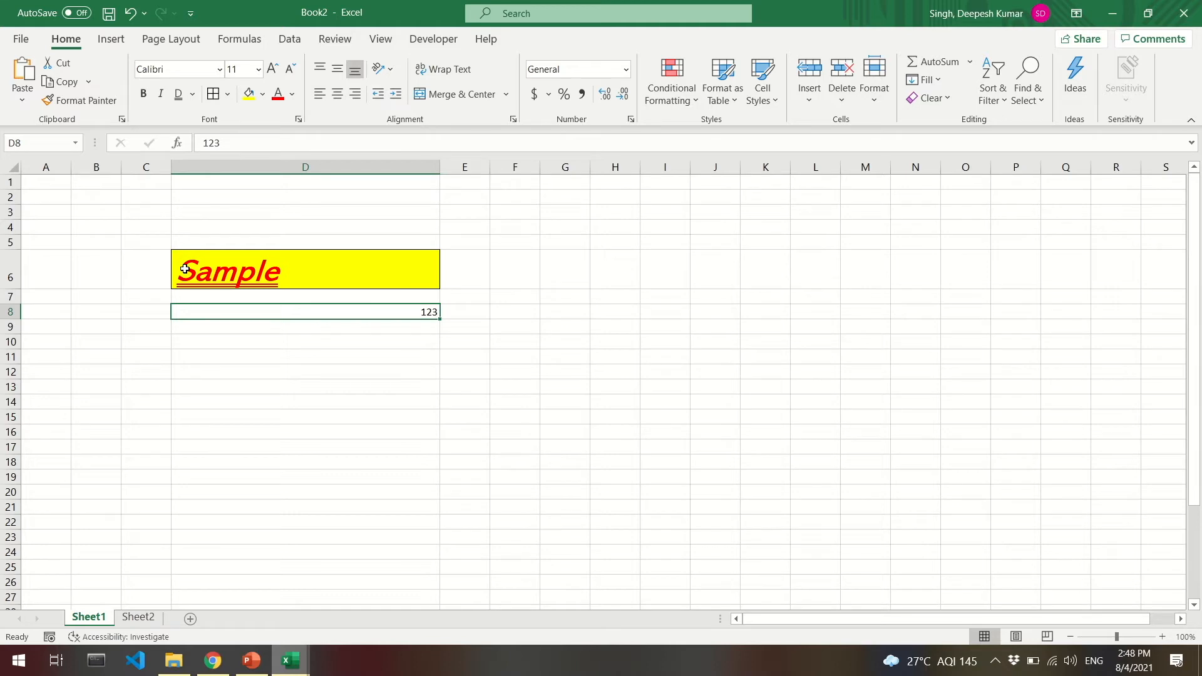
Step: Enter the table headers "Name" in I20 and "Marks" in J20 in an empty area of the sheet
{"action": "scroll", "coordinate": [403, 381], "scroll_direction": "right", "scroll_amount": 3}
{"action": "scroll", "coordinate": [403, 382], "scroll_direction": "down", "scroll_amount": 1}
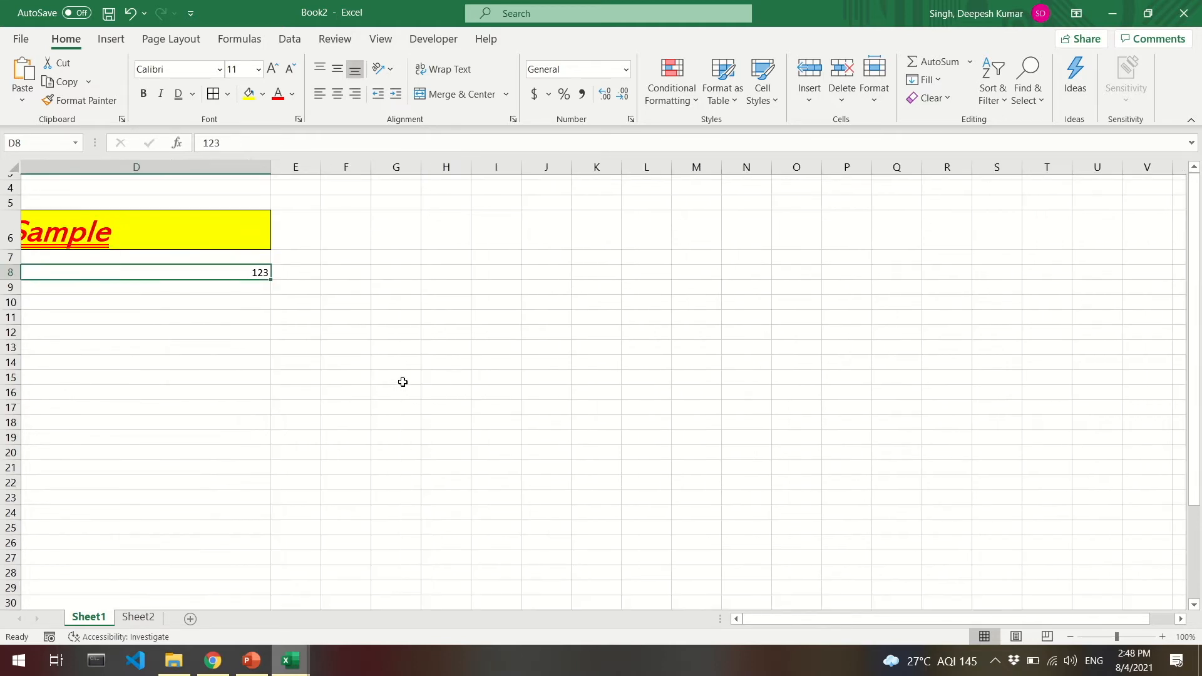
{"action": "scroll", "coordinate": [402, 382], "scroll_direction": "down", "scroll_amount": 3}
{"action": "scroll", "coordinate": [403, 382], "scroll_direction": "right", "scroll_amount": 1}
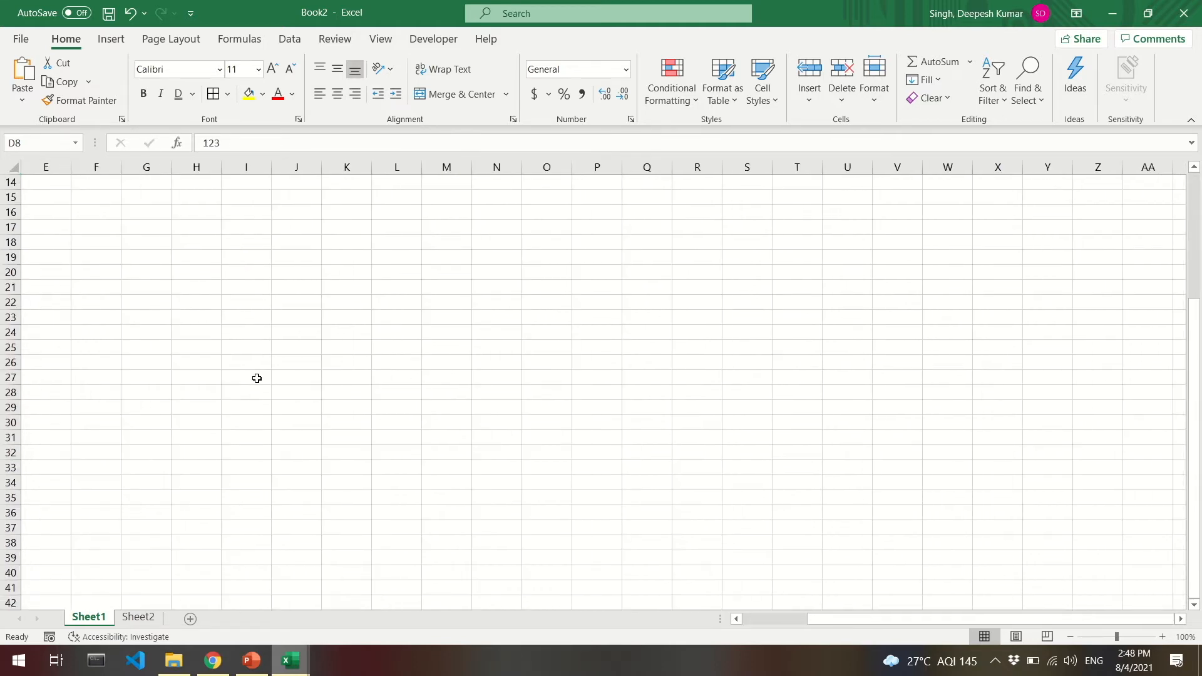
{"action": "left_click", "coordinate": [242, 273]}
{"action": "type", "text": "T"}
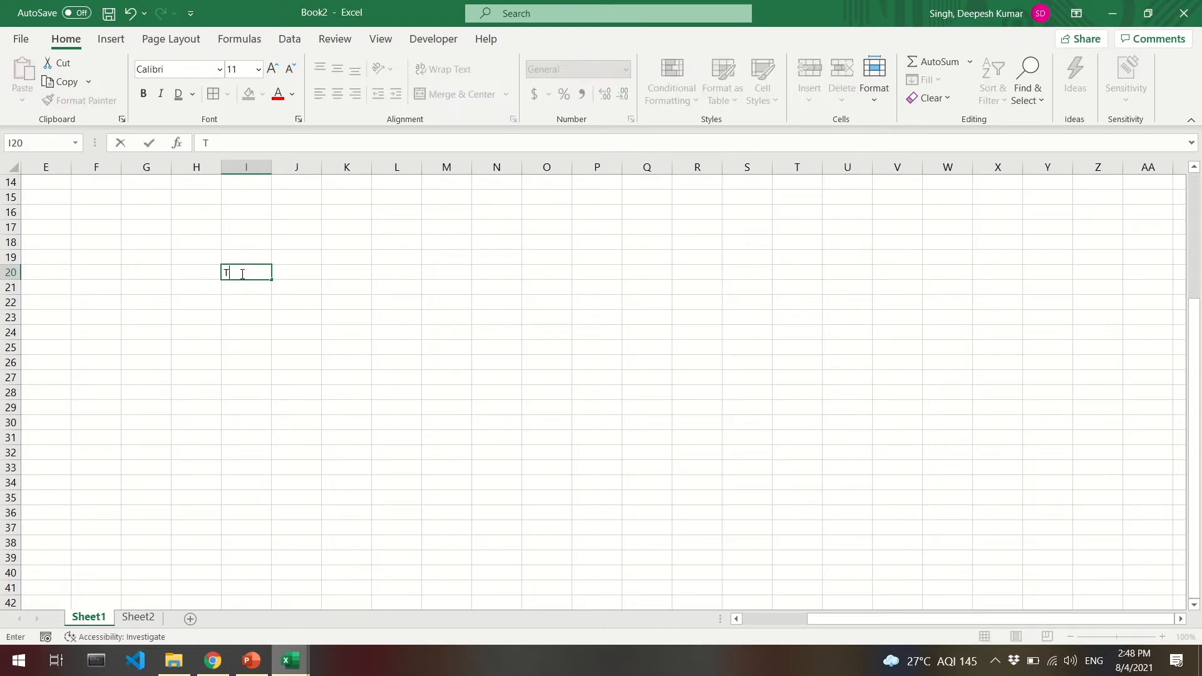
{"action": "type", "text": "Name"}
{"action": "key", "text": "Tab"}
{"action": "type", "text": "Mark"}
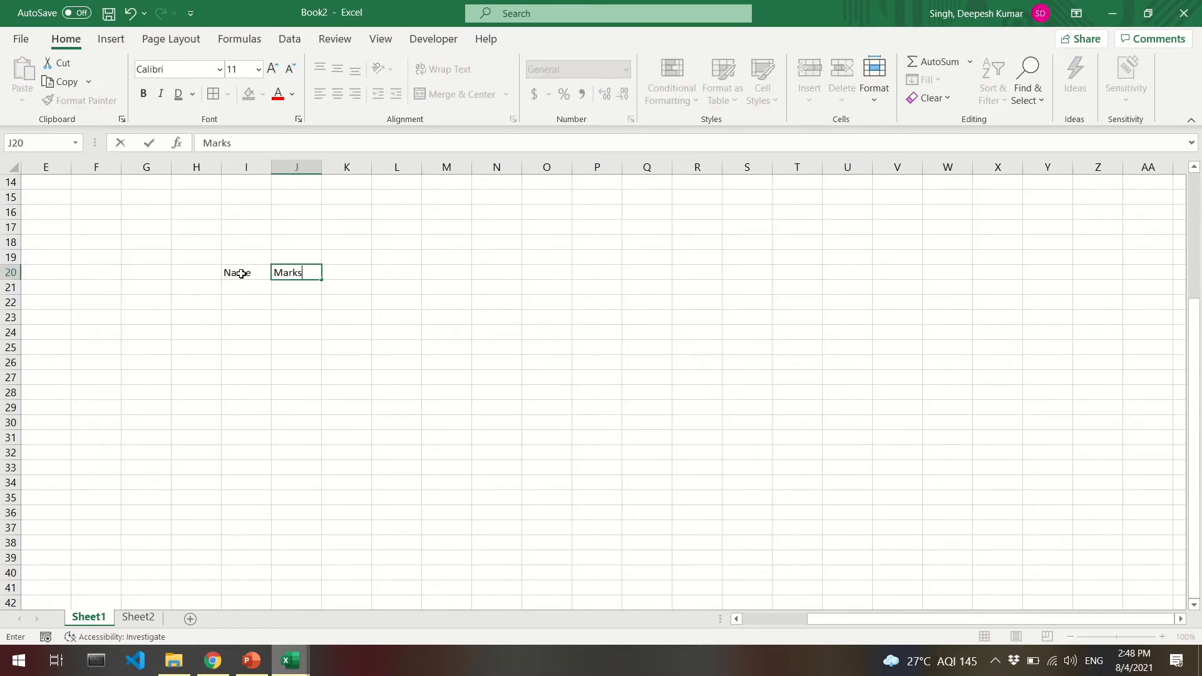
{"action": "key", "text": "Return"}
Step: Fill I21:J23 with three students' first names and their marks 50, 100 and 120
{"action": "type", "text": "Rahul"}
{"action": "key", "text": "Tab"}
{"action": "type", "text": "50"}
{"action": "key", "text": "Return"}
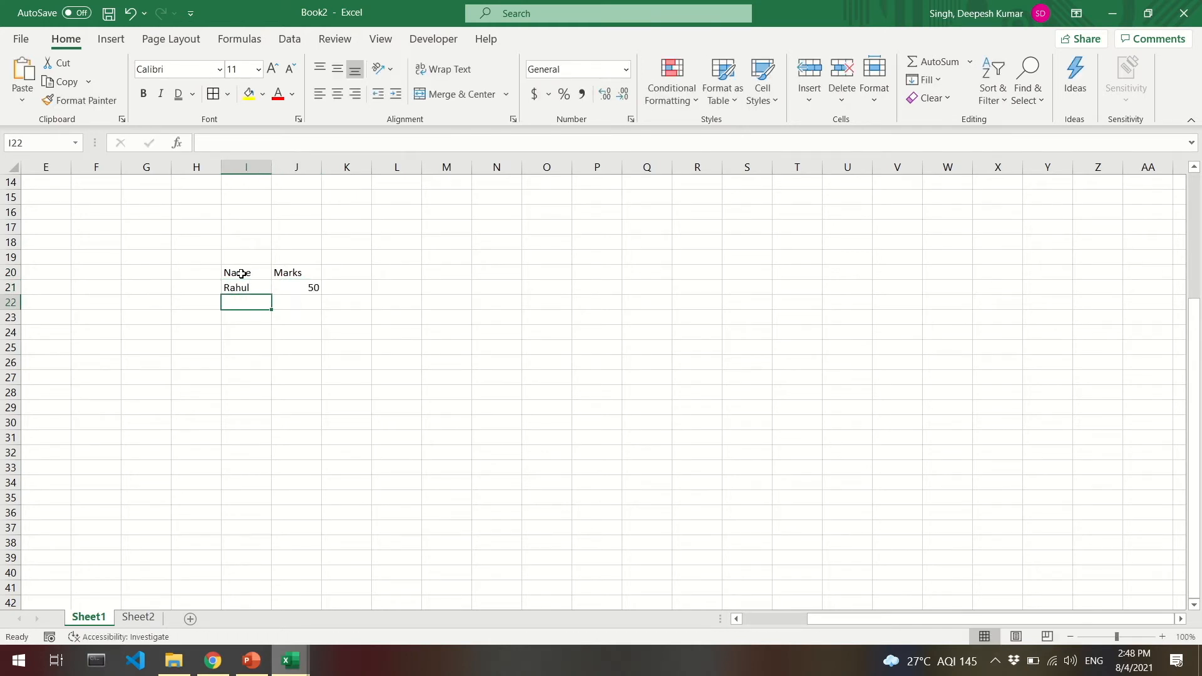
{"action": "type", "text": "Amar"}
{"action": "key", "text": "Tab"}
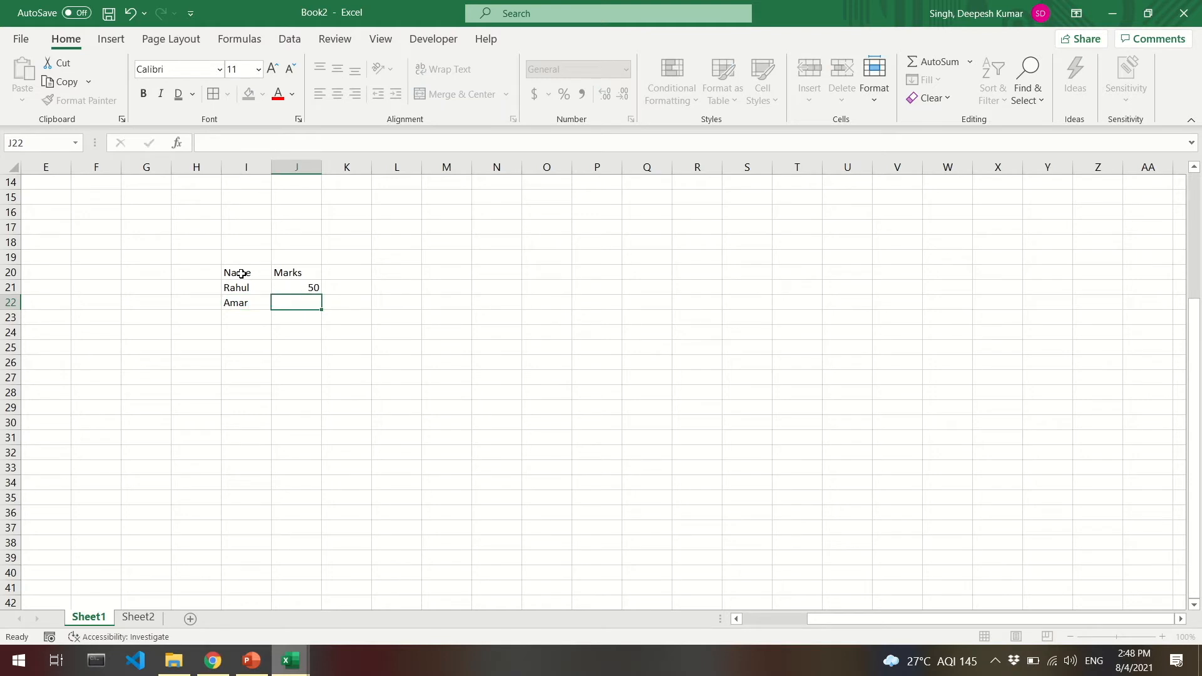
{"action": "type", "text": "100"}
{"action": "key", "text": "Return"}
{"action": "type", "text": "Shn"}
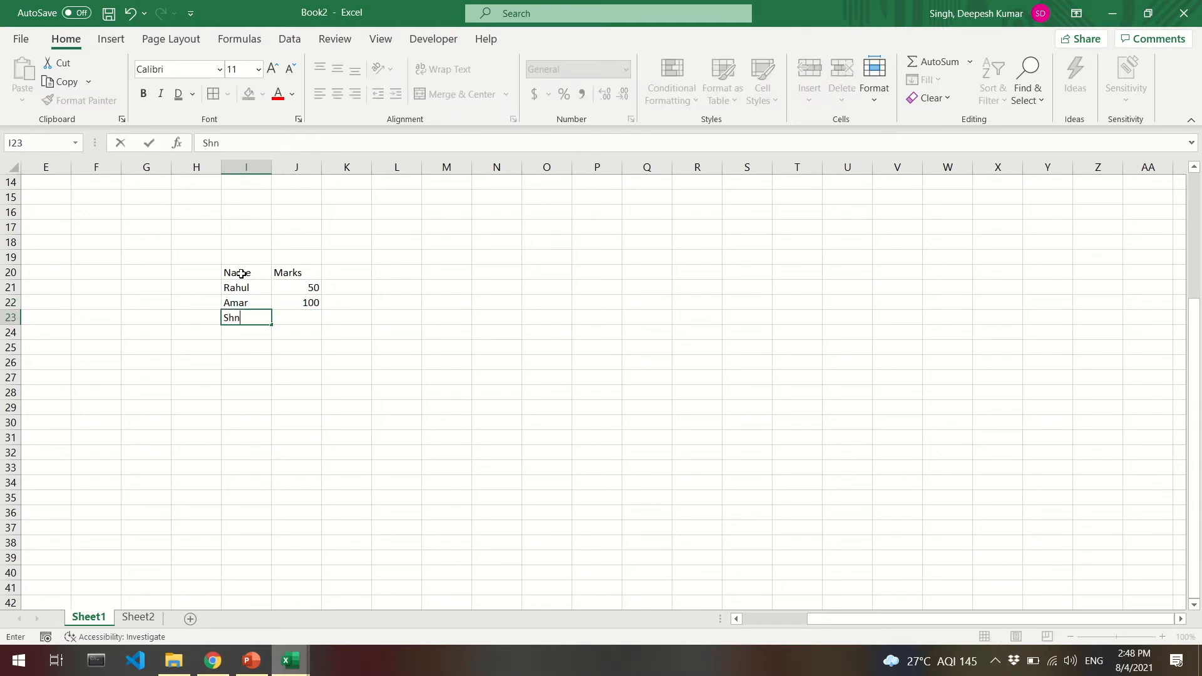
{"action": "type", "text": "nkar"}
{"action": "key", "text": "Tab"}
{"action": "type", "text": "120"}
{"action": "key", "text": "Return"}
Step: Widen columns I and J and compare the alignment of the names, the "Marks" header and the mark values
{"action": "left_click_drag", "start_coordinate": [271, 166], "coordinate": [398, 167]}
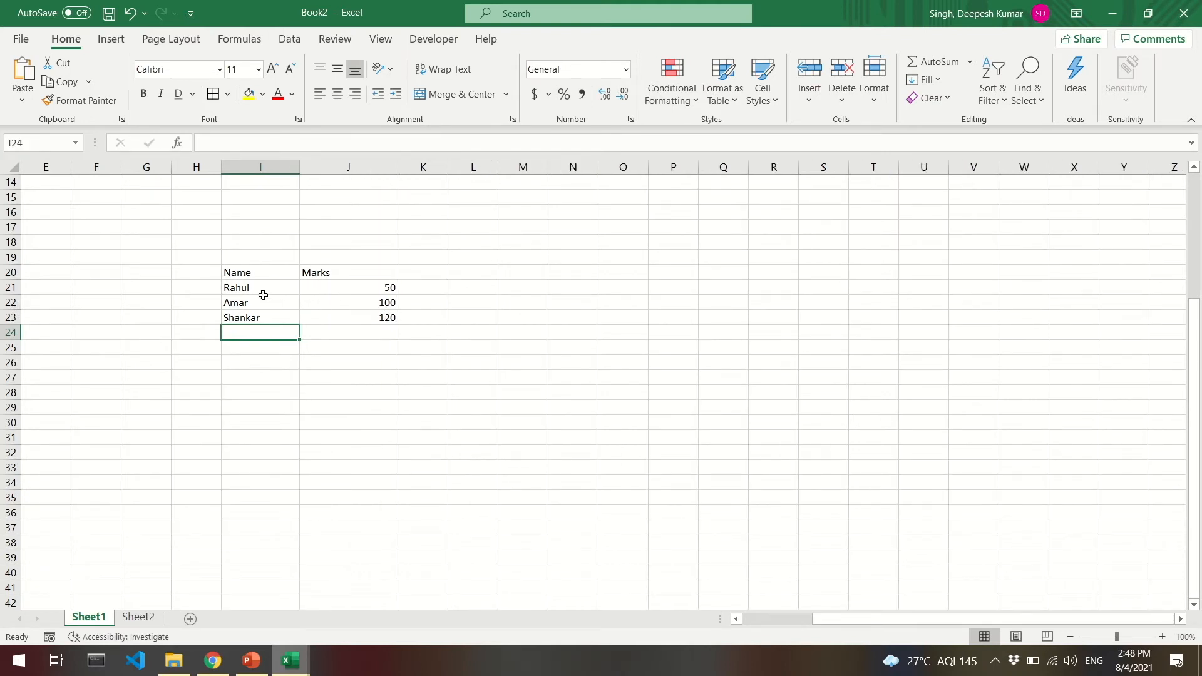
{"action": "left_click_drag", "start_coordinate": [250, 274], "coordinate": [249, 315]}
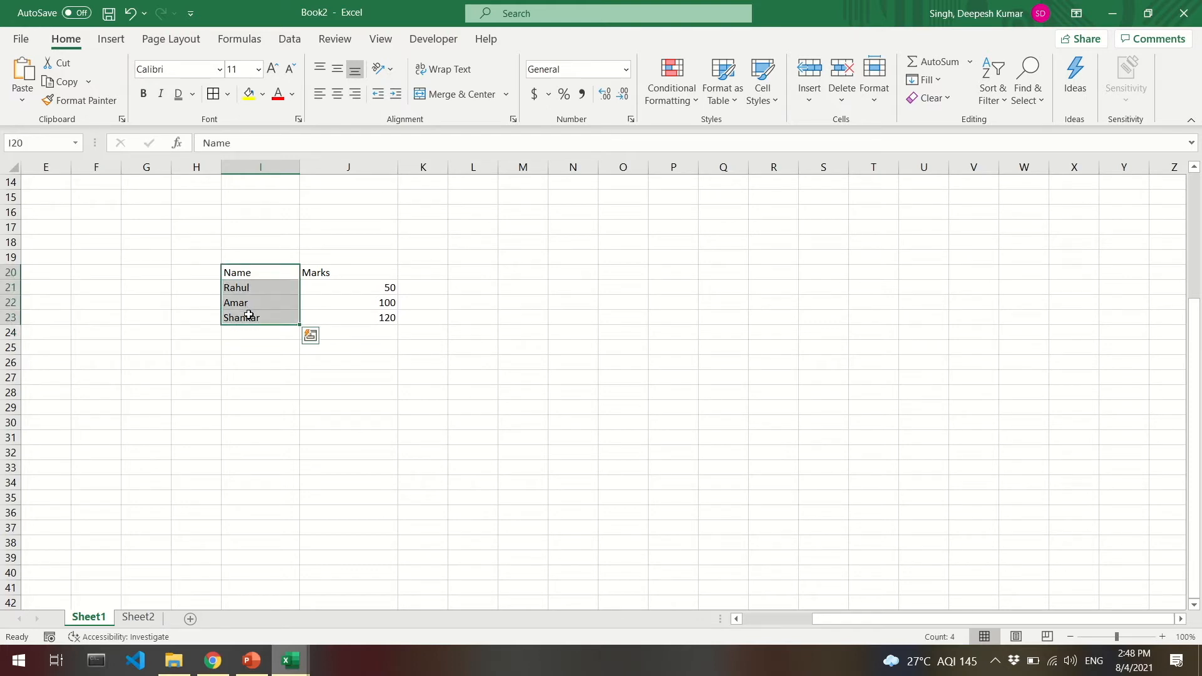
{"action": "left_click", "coordinate": [342, 278]}
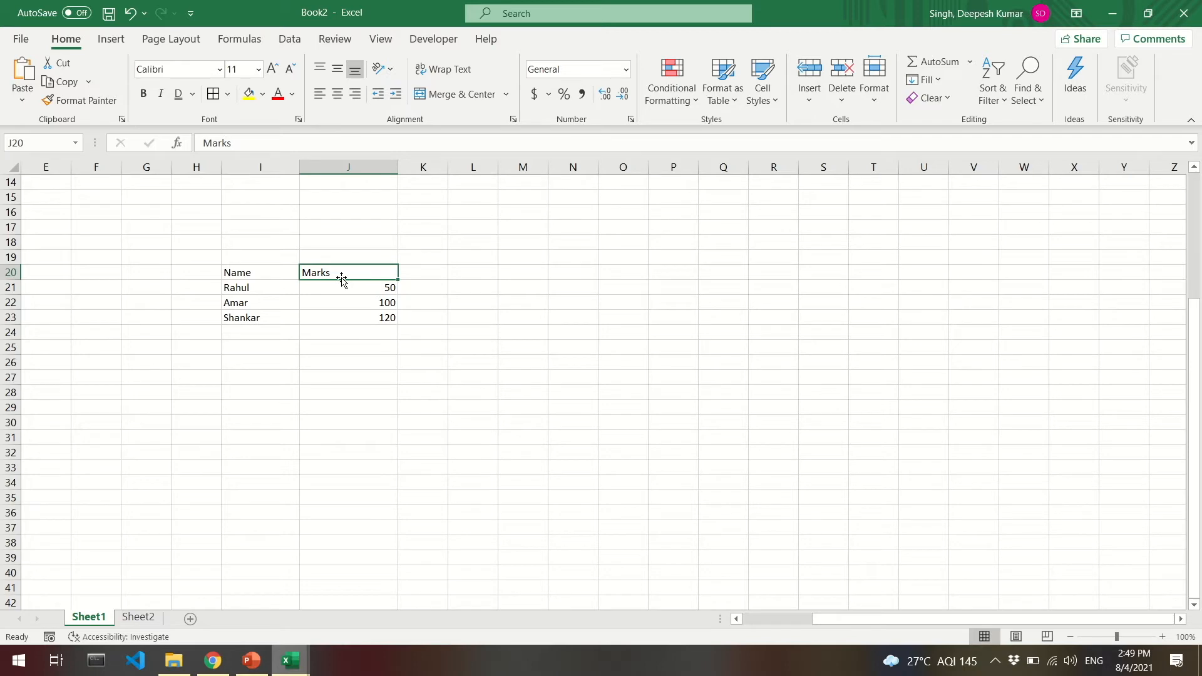
{"action": "left_click_drag", "start_coordinate": [368, 287], "coordinate": [366, 316]}
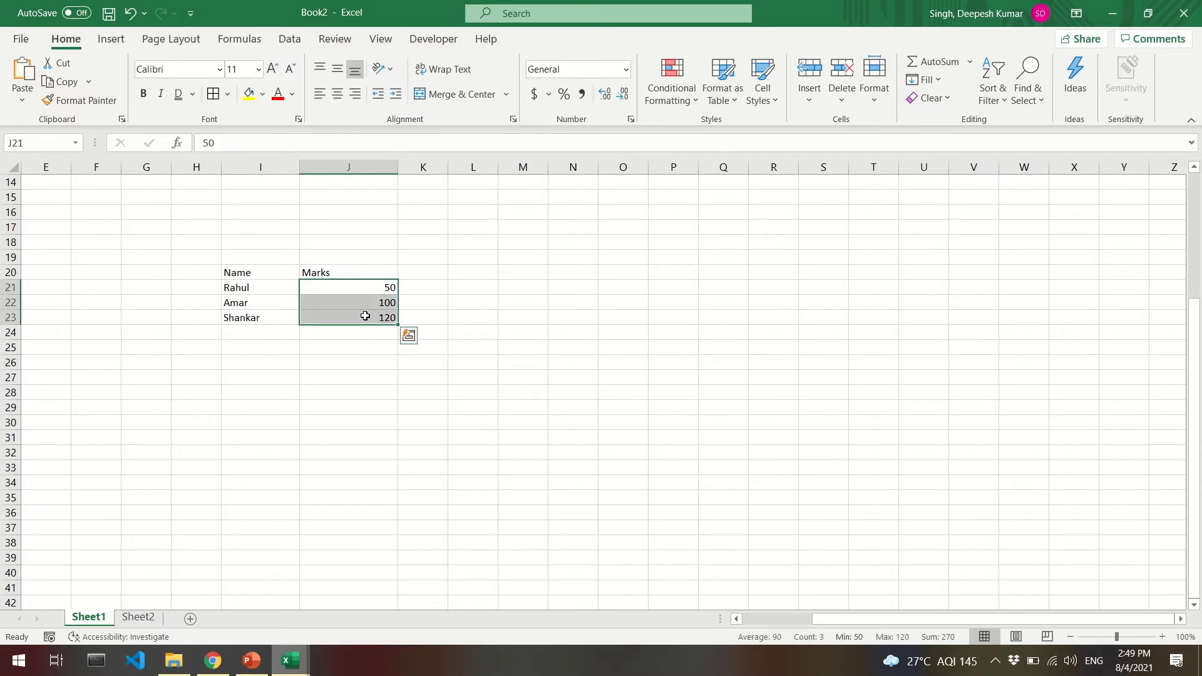
Step: Right-align the "Marks" header in cell J20
{"action": "left_click", "coordinate": [361, 276]}
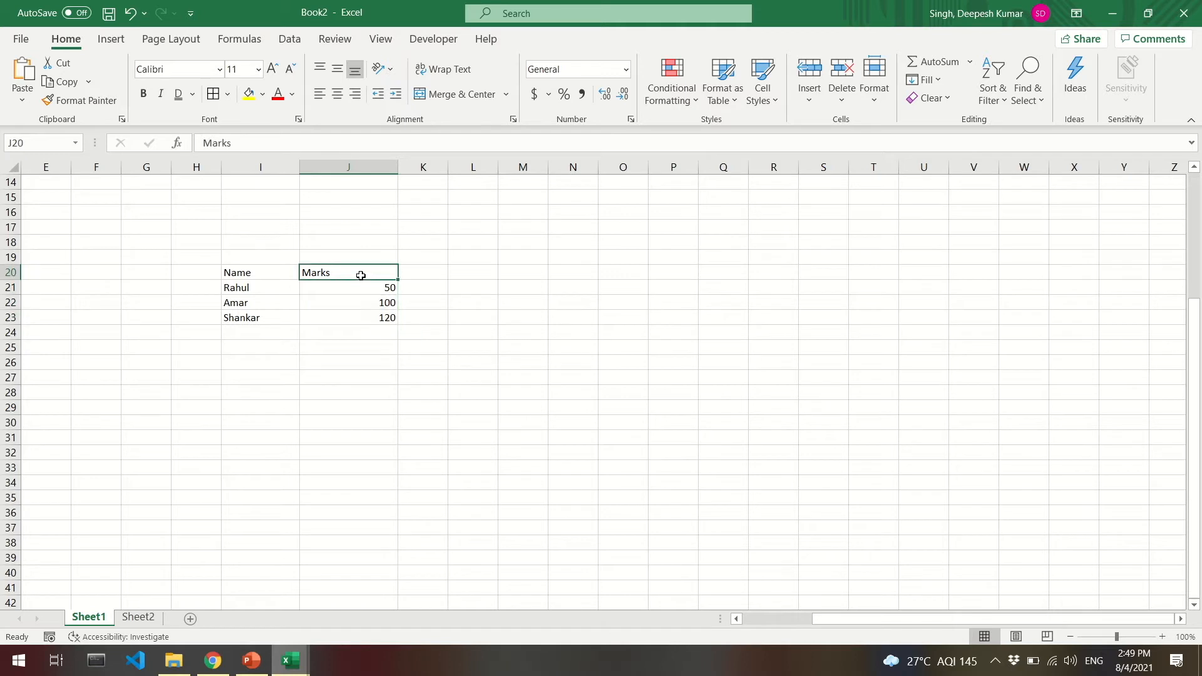
{"action": "left_click", "coordinate": [355, 94]}
{"action": "left_click", "coordinate": [389, 329]}
Step: Apply all borders to the Name and Marks table in I20:J23
{"action": "left_click_drag", "start_coordinate": [251, 273], "coordinate": [333, 314]}
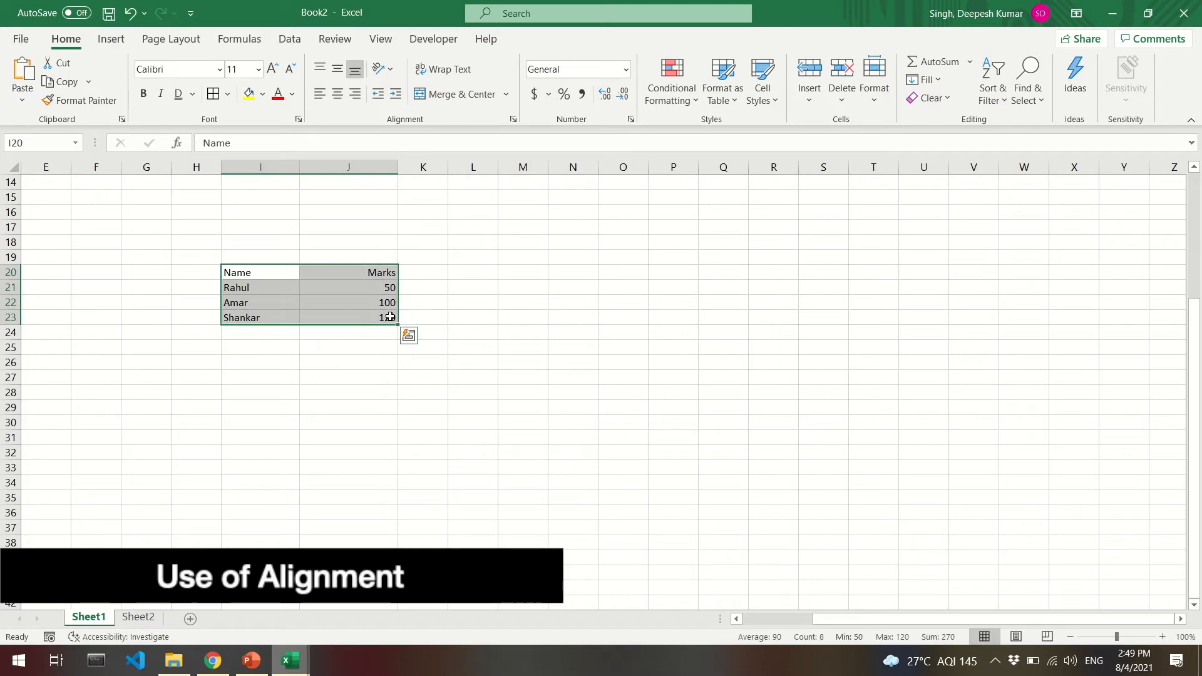
{"action": "left_click", "coordinate": [227, 95]}
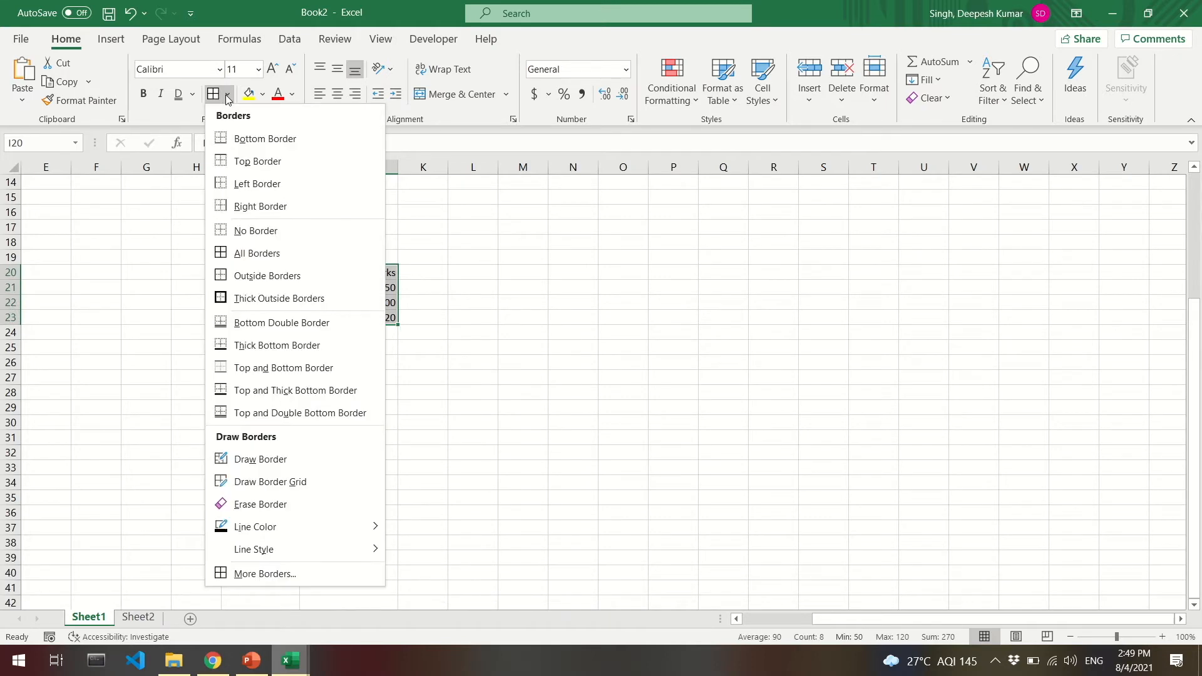
{"action": "left_click", "coordinate": [250, 261]}
{"action": "left_click", "coordinate": [451, 318]}
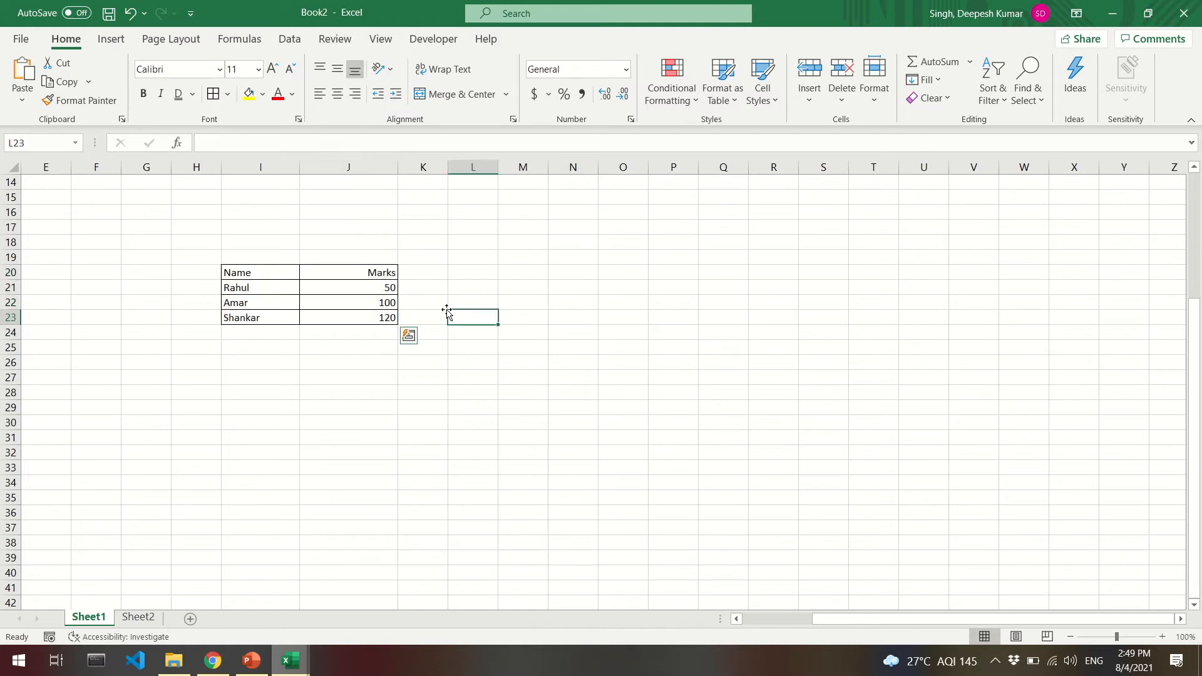
Step: Format the header cells I20:J20 with the darkest blue-gray fill, white text and font size 14
{"action": "left_click_drag", "start_coordinate": [255, 272], "coordinate": [346, 276]}
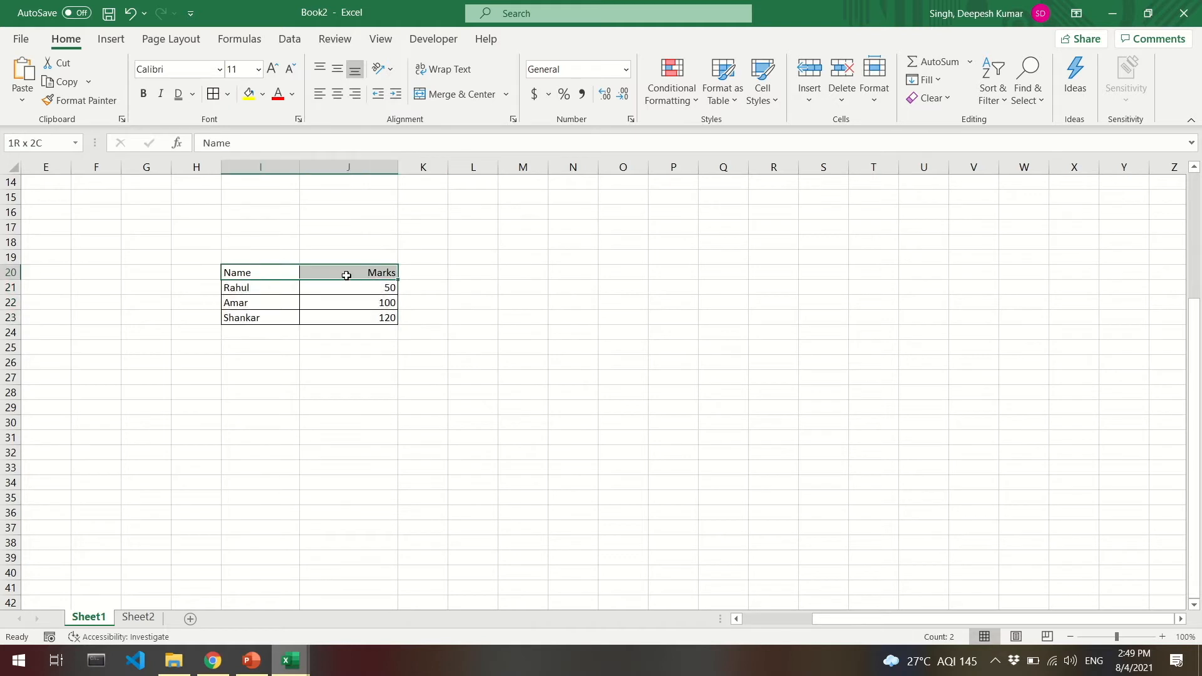
{"action": "left_click", "coordinate": [263, 94]}
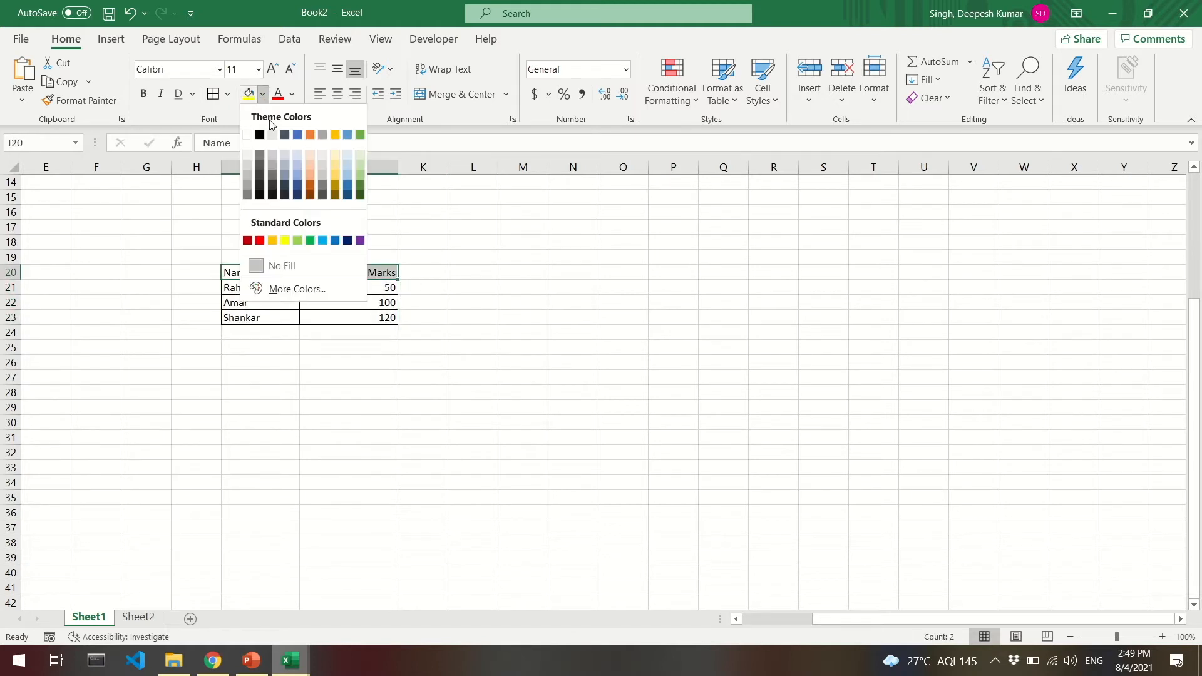
{"action": "left_click", "coordinate": [285, 195]}
{"action": "left_click", "coordinate": [272, 68]}
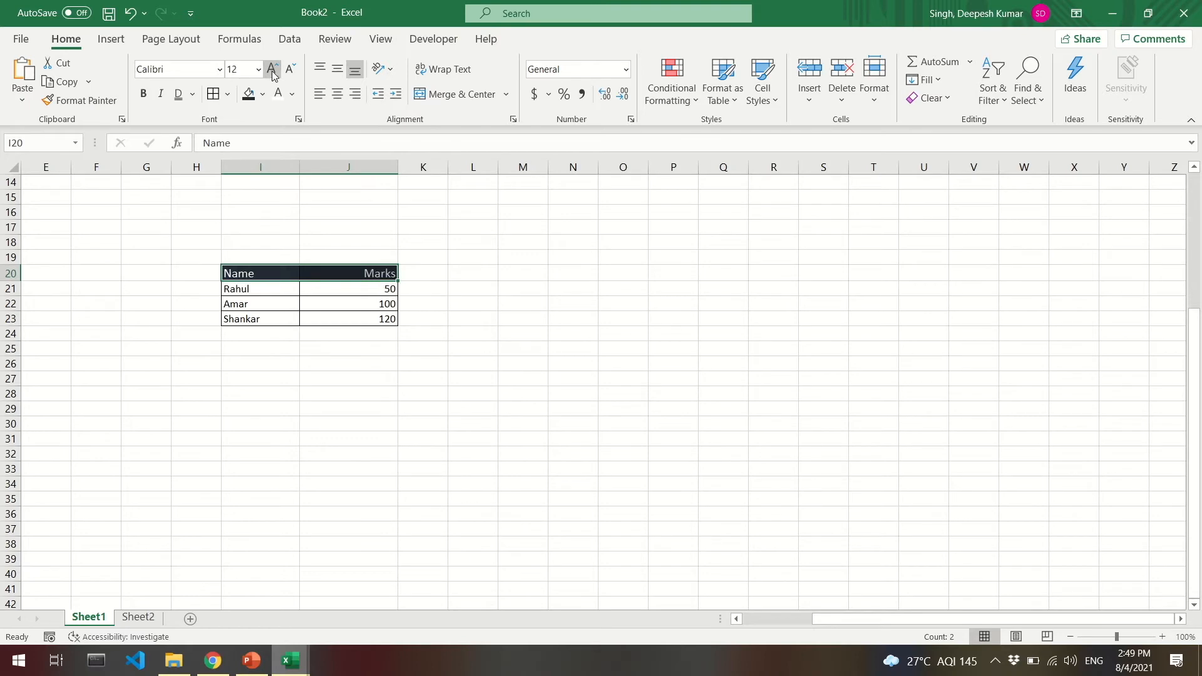
{"action": "left_click", "coordinate": [272, 68]}
{"action": "left_click", "coordinate": [441, 368]}
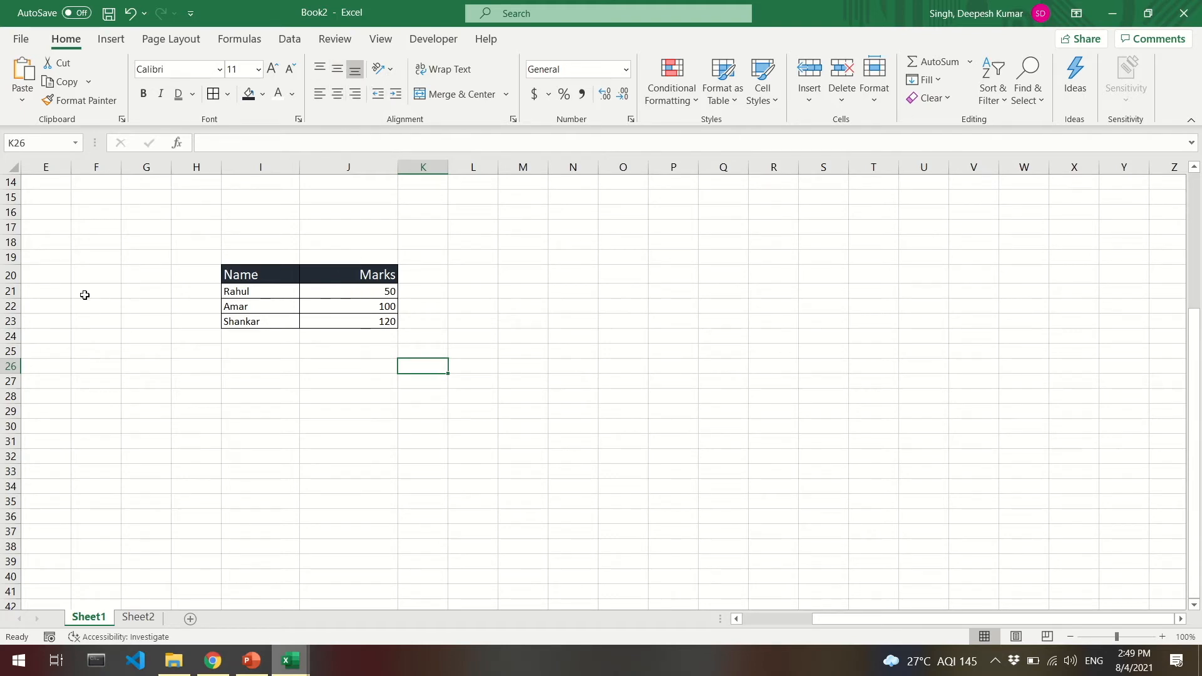
Step: Increase the height of header row 20 and middle-align the "Name" and "Marks" cells vertically
{"action": "left_click_drag", "start_coordinate": [13, 283], "coordinate": [13, 314]}
{"action": "left_click_drag", "start_coordinate": [248, 286], "coordinate": [341, 284]}
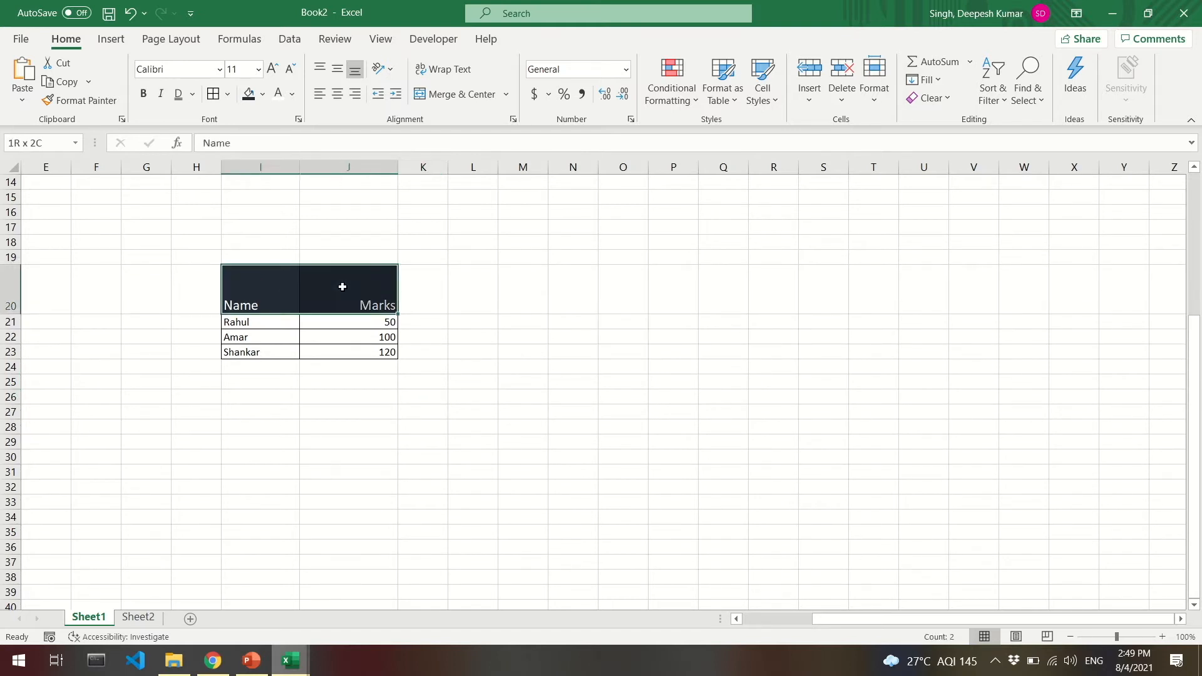
{"action": "left_click", "coordinate": [337, 70]}
{"action": "left_click", "coordinate": [498, 351]}
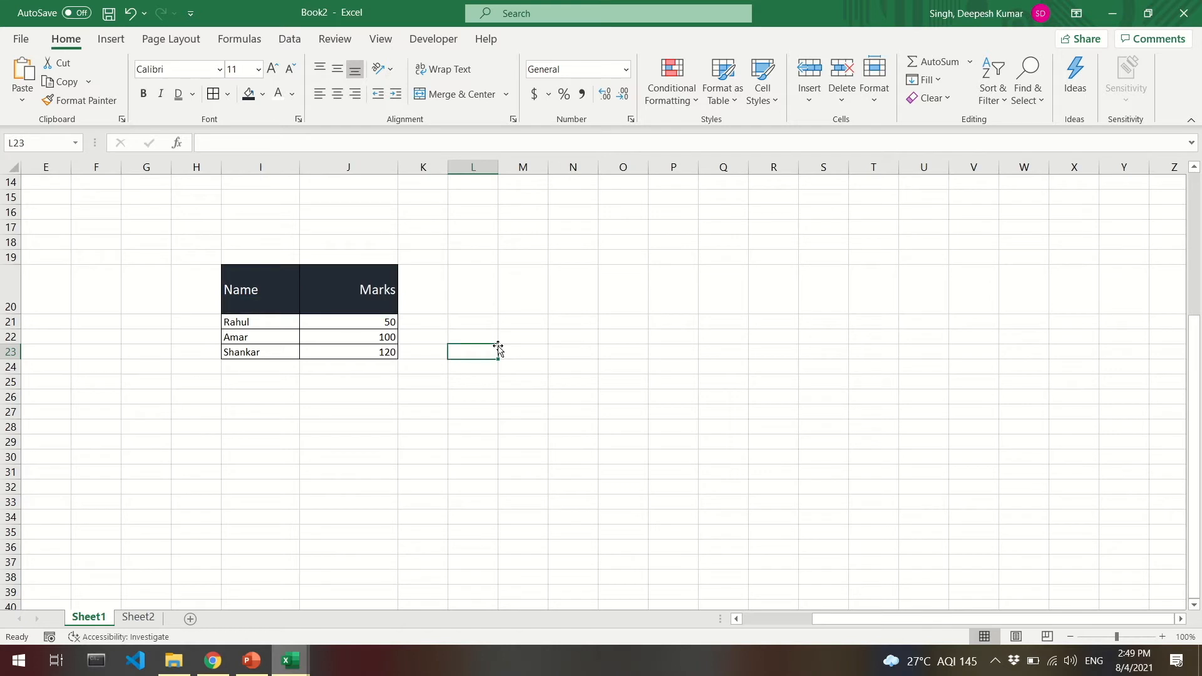
{"action": "left_click_drag", "start_coordinate": [14, 313], "coordinate": [14, 292]}
Step: Look through the text orientation options for the "Name" header cell without applying one
{"action": "left_click", "coordinate": [259, 280]}
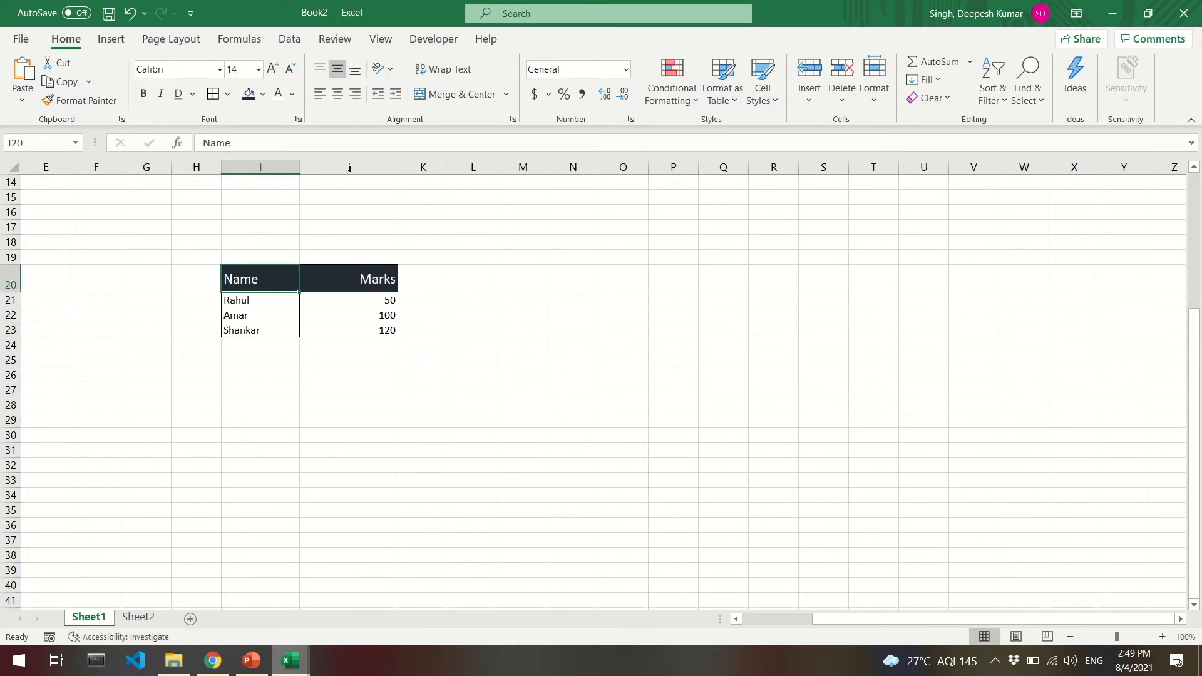
{"action": "left_click", "coordinate": [389, 71]}
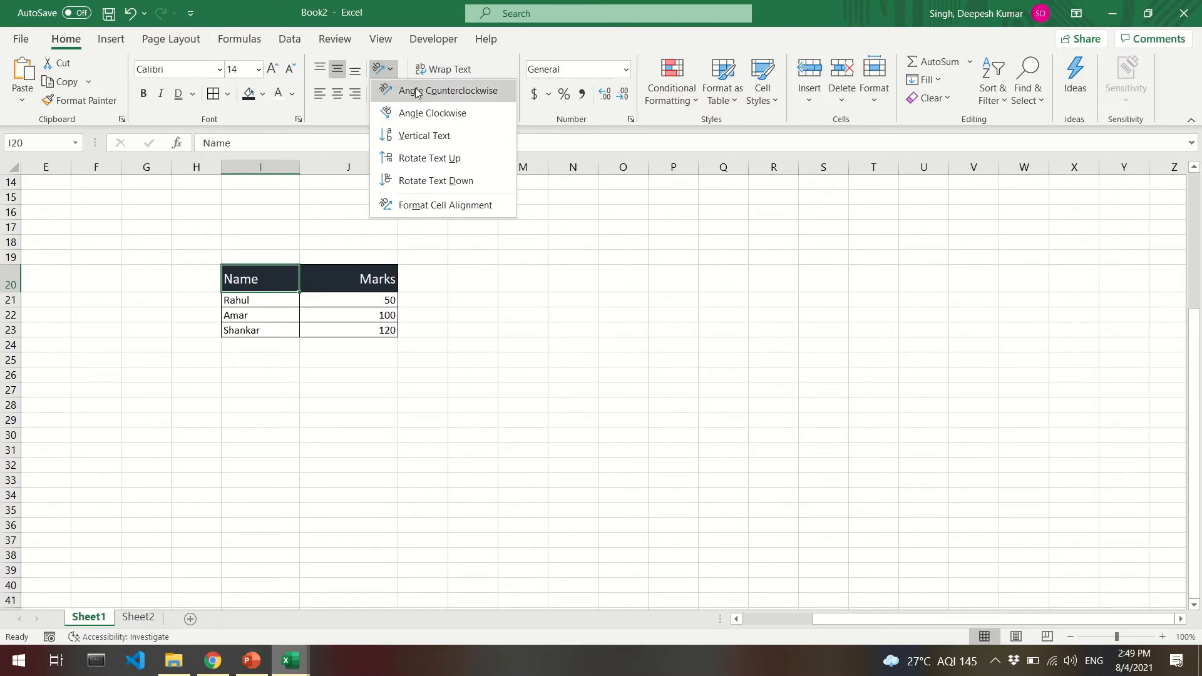
{"action": "left_click", "coordinate": [355, 115]}
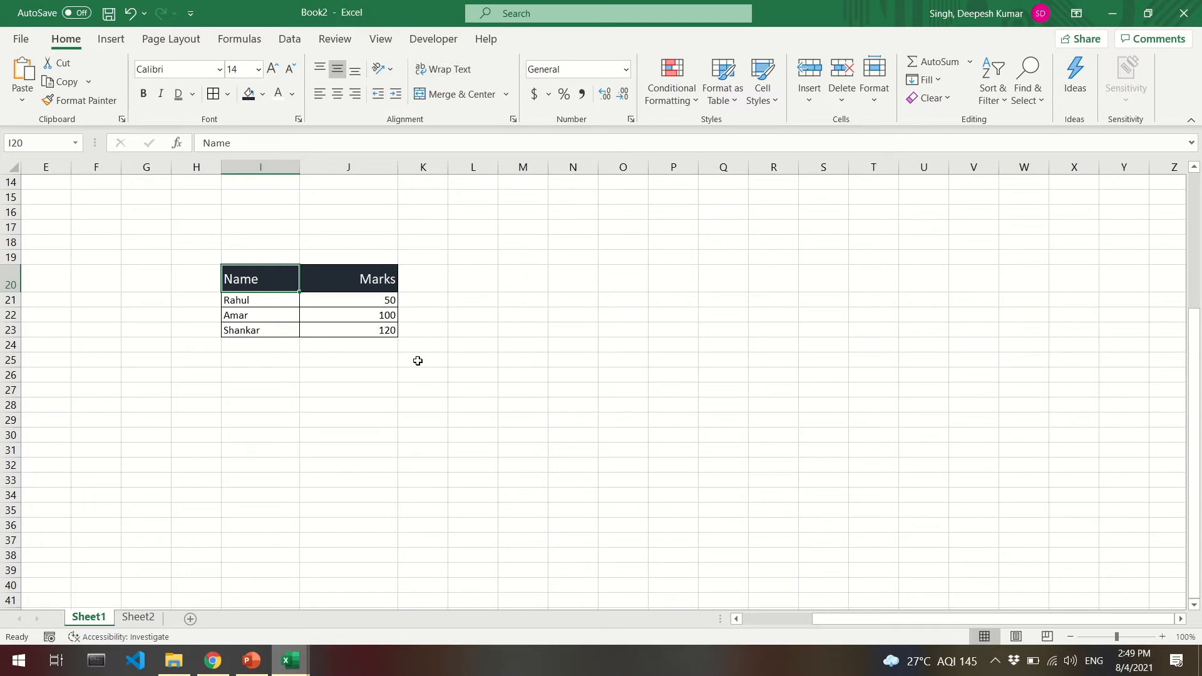
Step: Enter the long sample text "dsahdasdasdhadahh hhjbsahdsa" in cell I27 and wrap it within the cell
{"action": "left_click", "coordinate": [280, 389]}
{"action": "type", "text": "dsahdasdasdhada"}
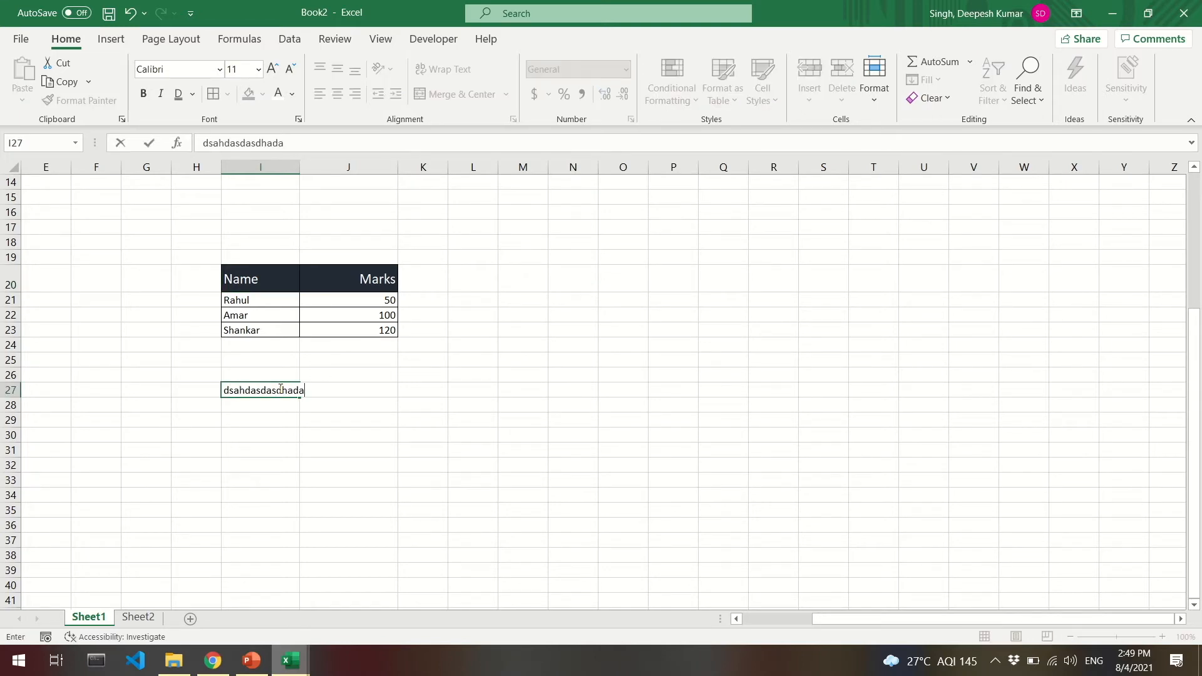
{"action": "type", "text": "hh hhjbsahdsa"}
{"action": "key", "text": "Return"}
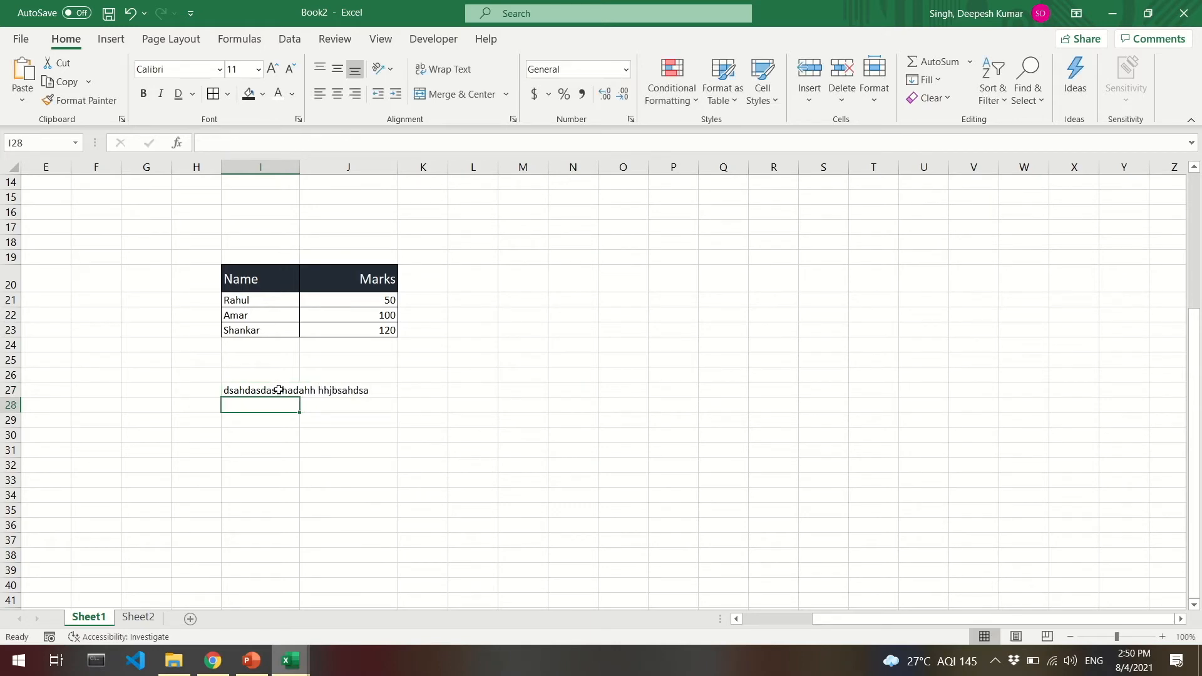
{"action": "left_click", "coordinate": [278, 390]}
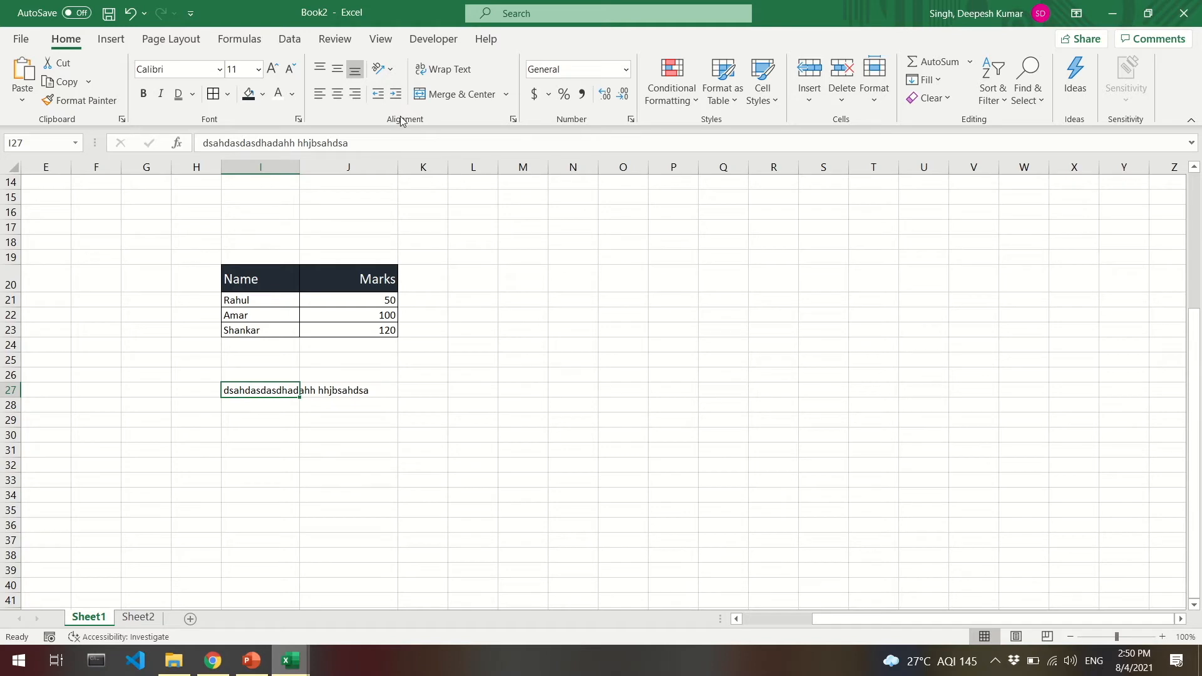
{"action": "left_click", "coordinate": [441, 71]}
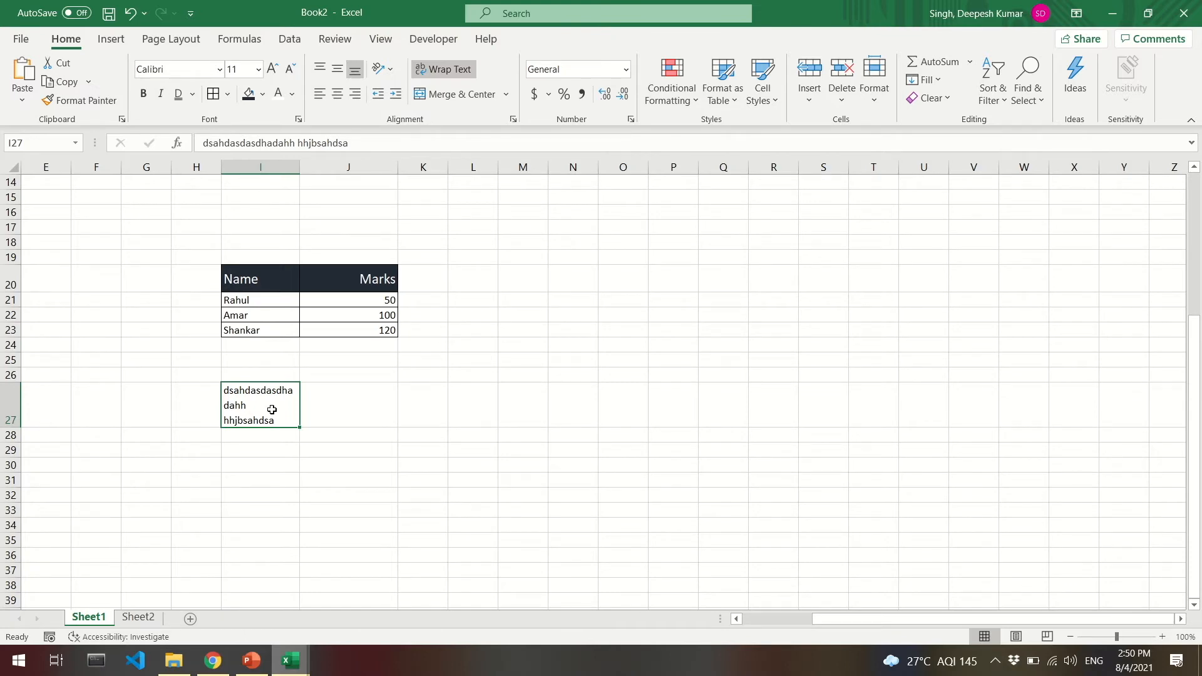
Step: Enter the sentence "Today it is ranining." in cell J27
{"action": "left_click", "coordinate": [374, 396]}
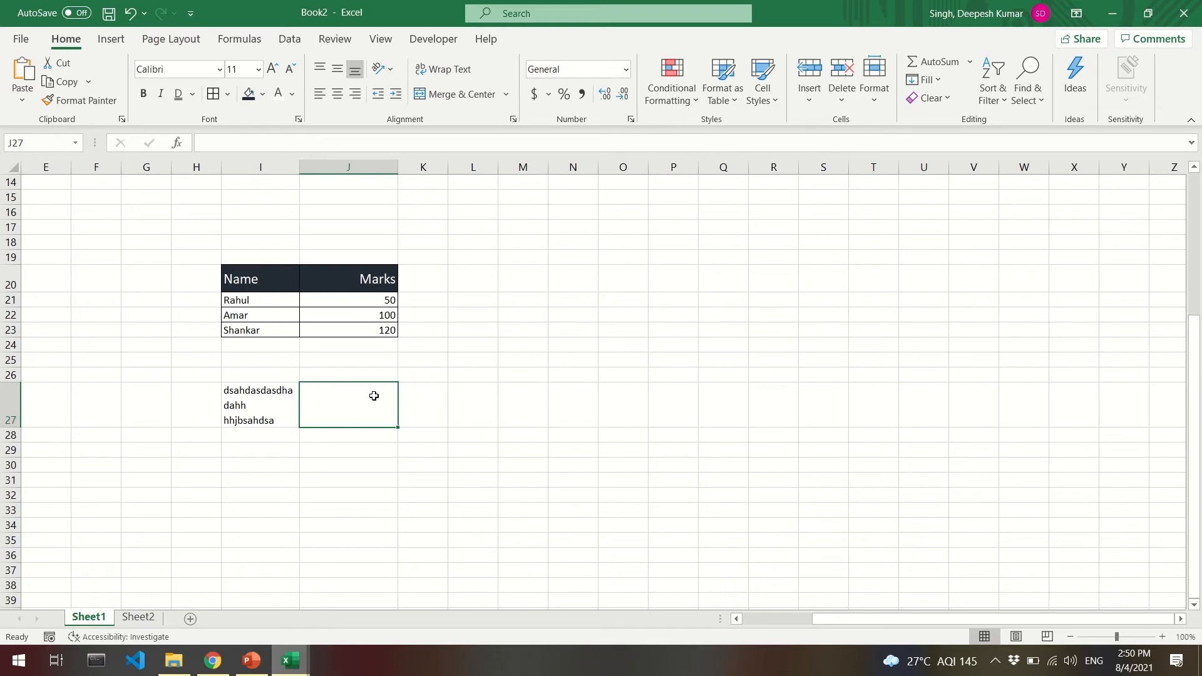
{"action": "type", "text": "Today it is ranining."}
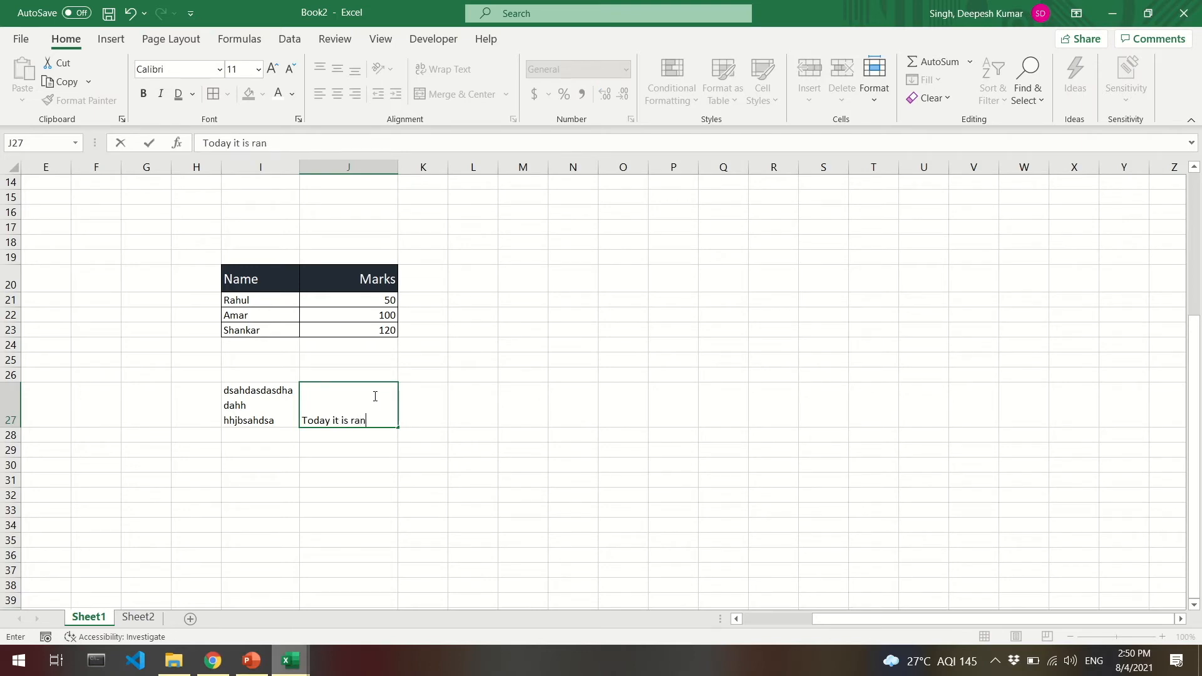
{"action": "key", "text": "ctrl+Return"}
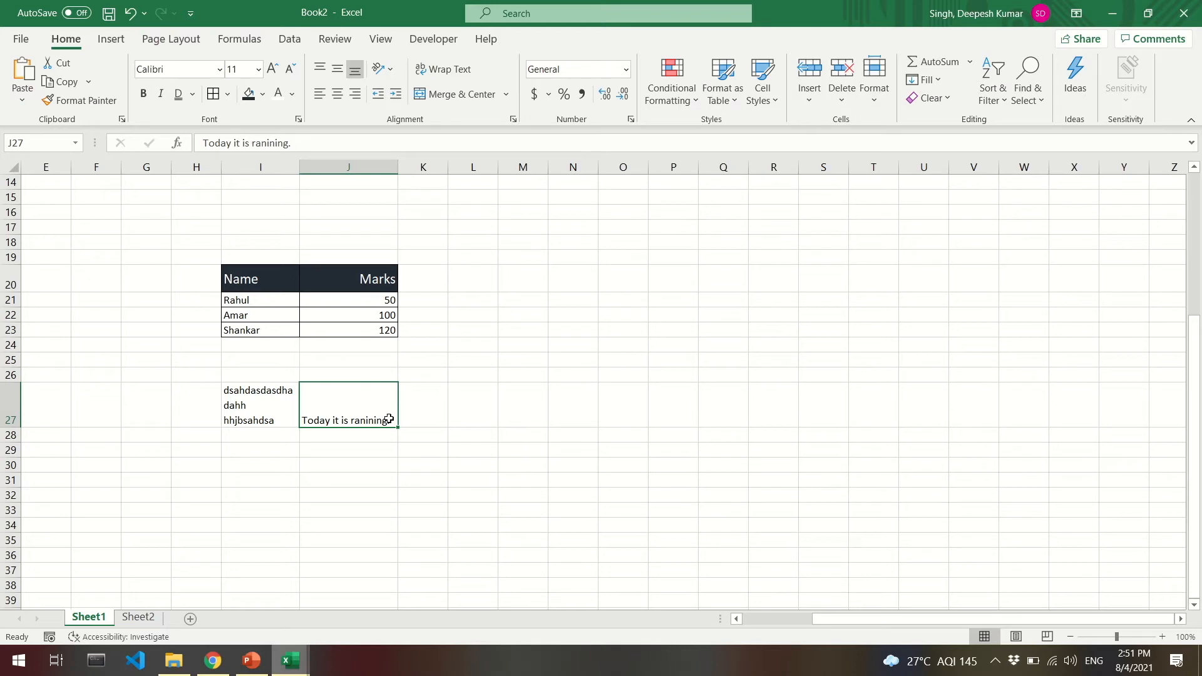
{"action": "double_click", "coordinate": [389, 419]}
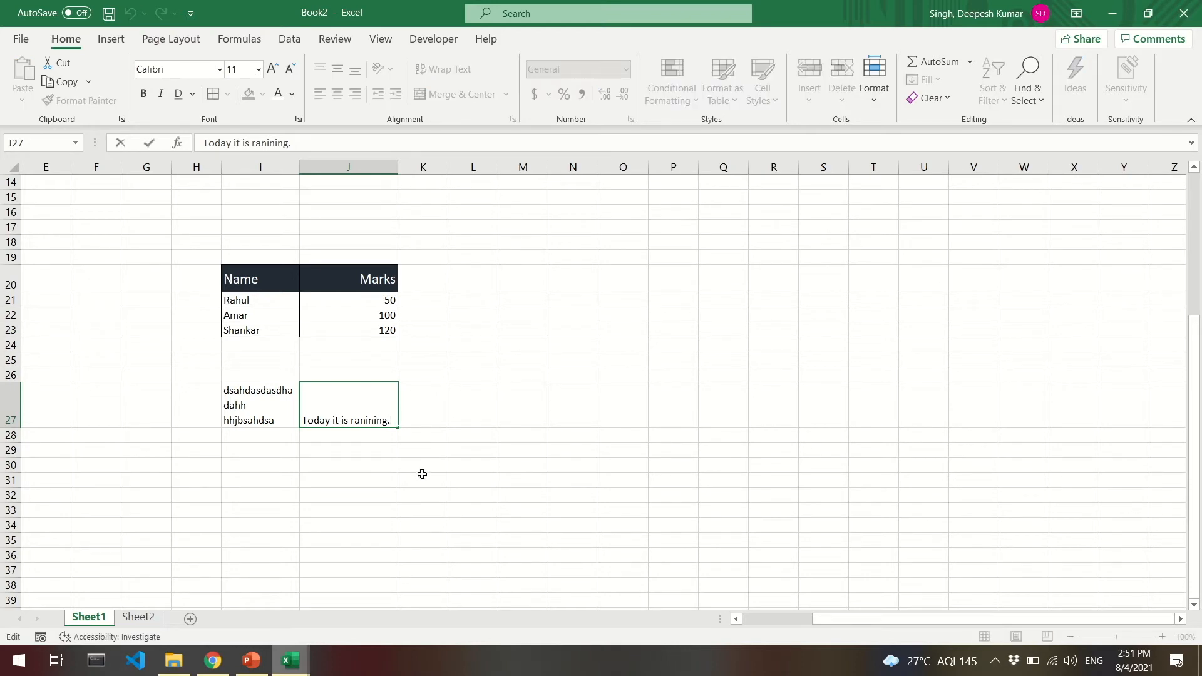
{"action": "key", "text": "Return"}
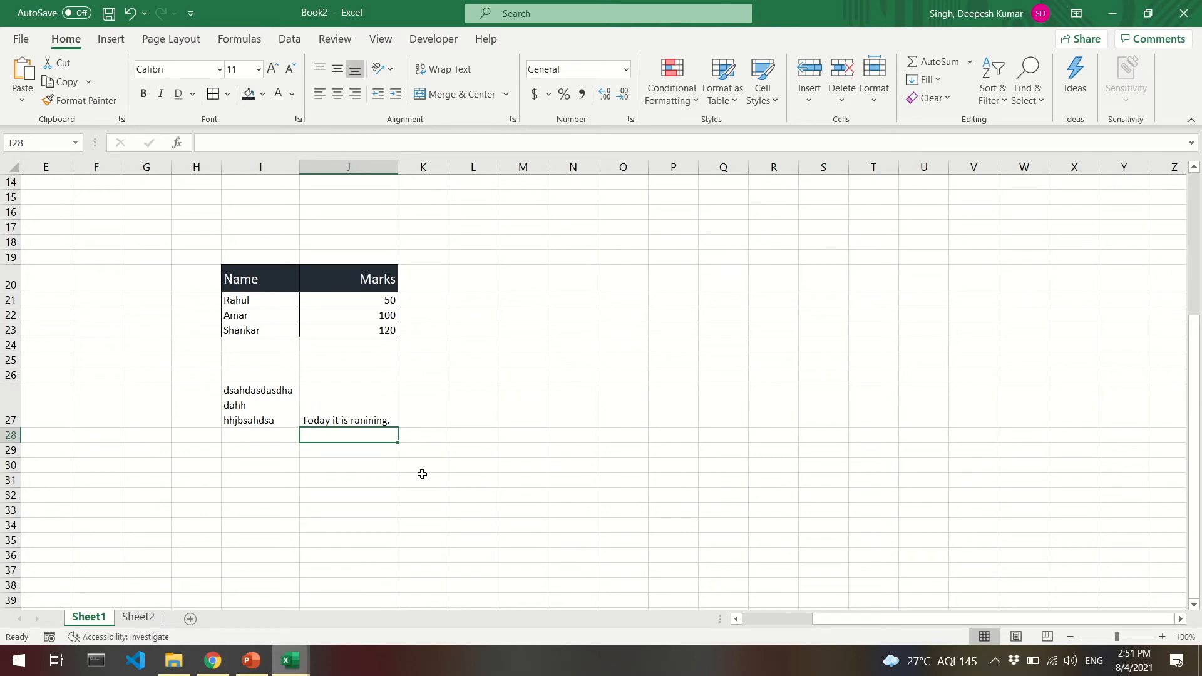
Step: Add "I will not step out today." as a second line inside cell J27 and widen column J to fit it
{"action": "left_click", "coordinate": [380, 417]}
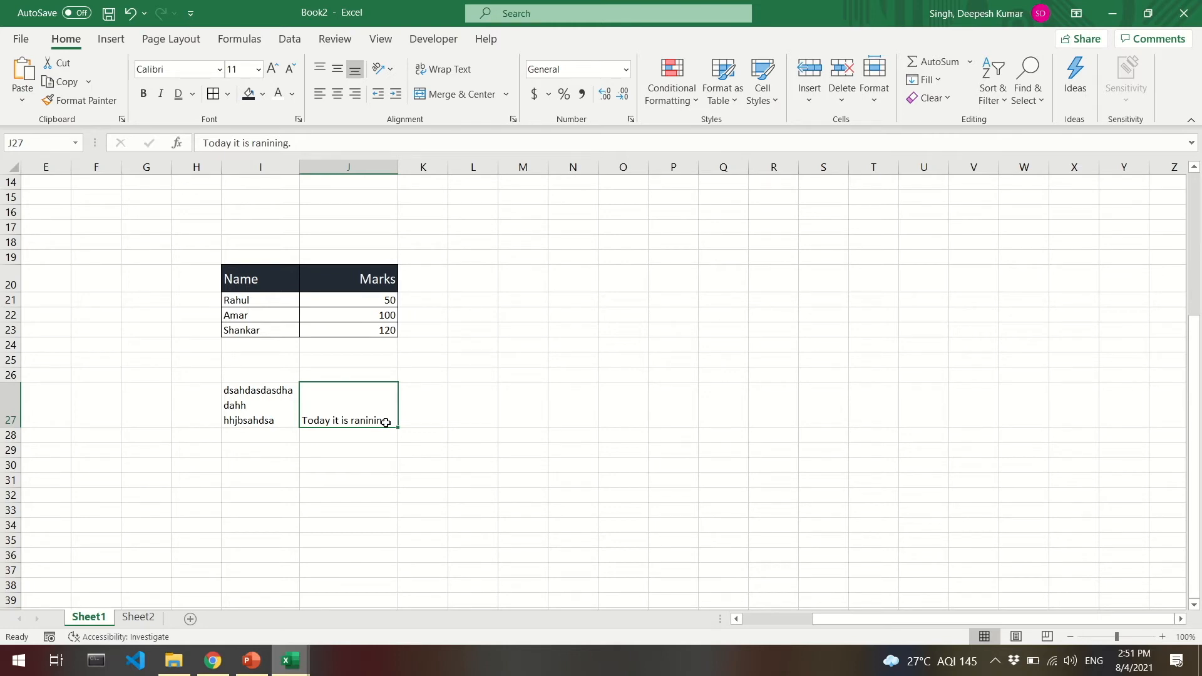
{"action": "double_click", "coordinate": [387, 421]}
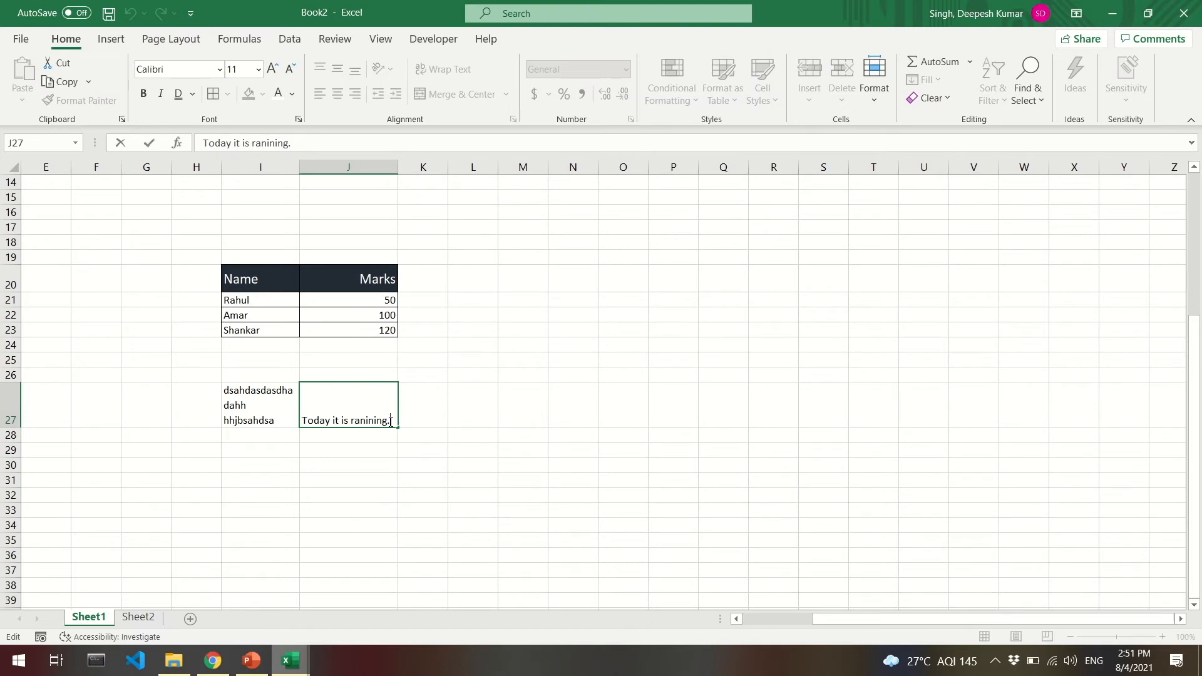
{"action": "key", "text": "alt+Return"}
{"action": "type", "text": "I will not step out today."}
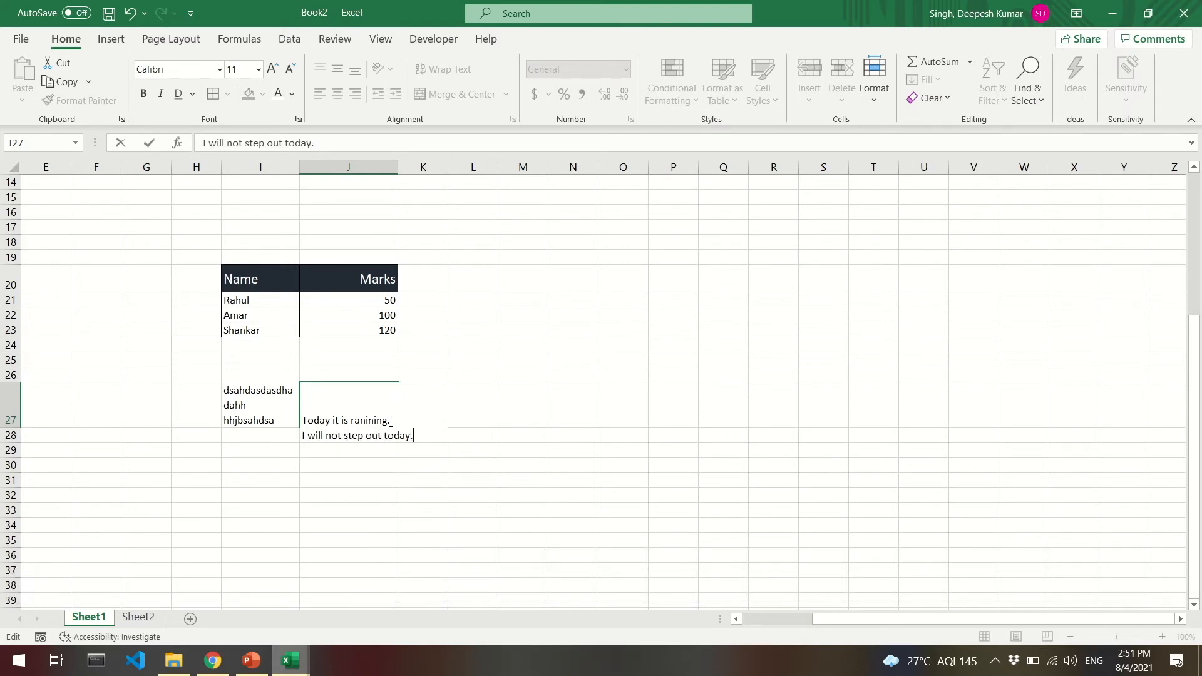
{"action": "key", "text": "Return"}
{"action": "left_click", "coordinate": [379, 419]}
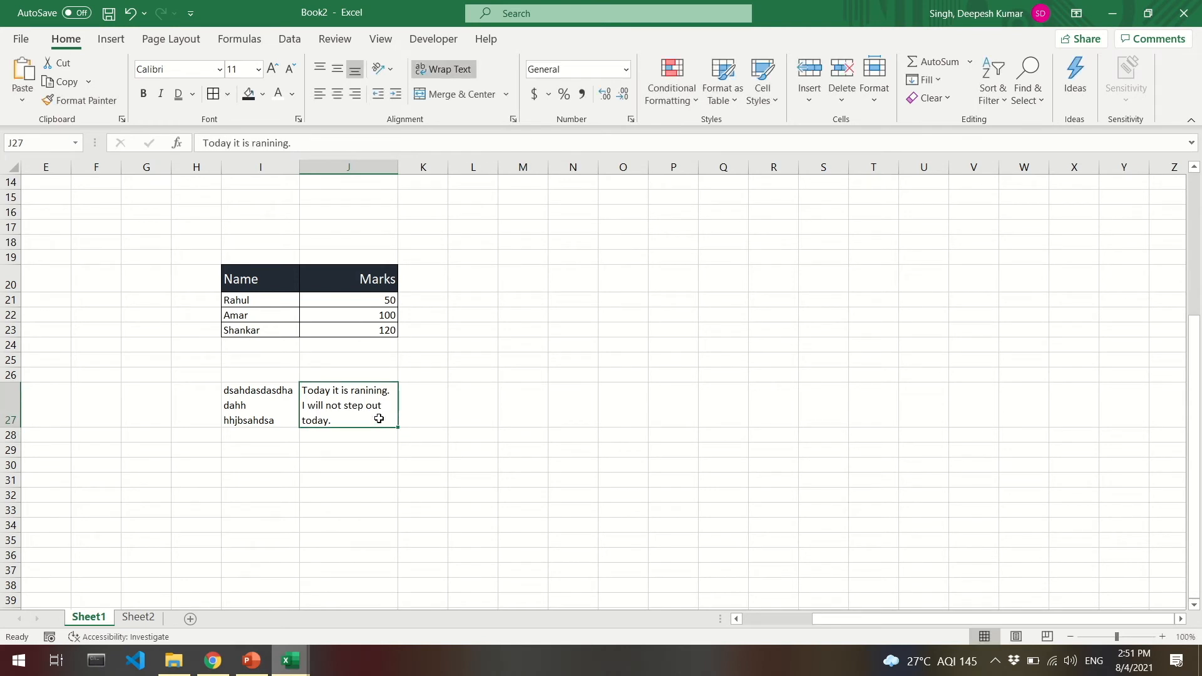
{"action": "left_click_drag", "start_coordinate": [397, 168], "coordinate": [469, 325]}
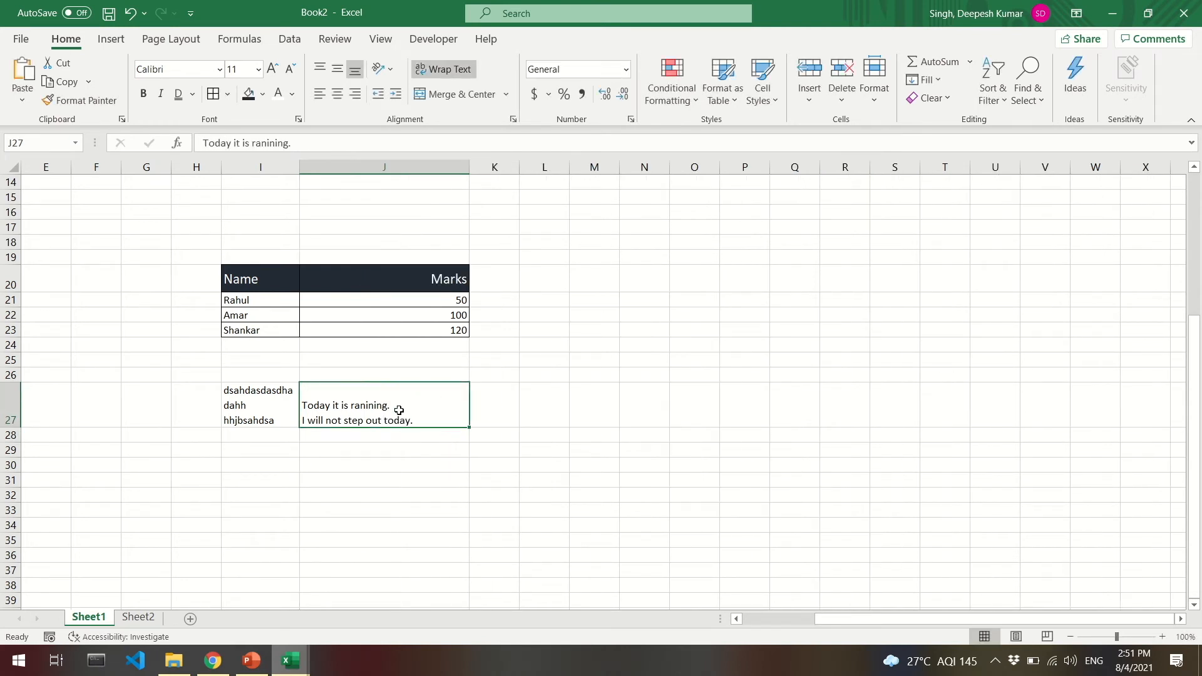
Step: Insert a hyphen and space before each of the two sentences in cell J27
{"action": "double_click", "coordinate": [350, 406]}
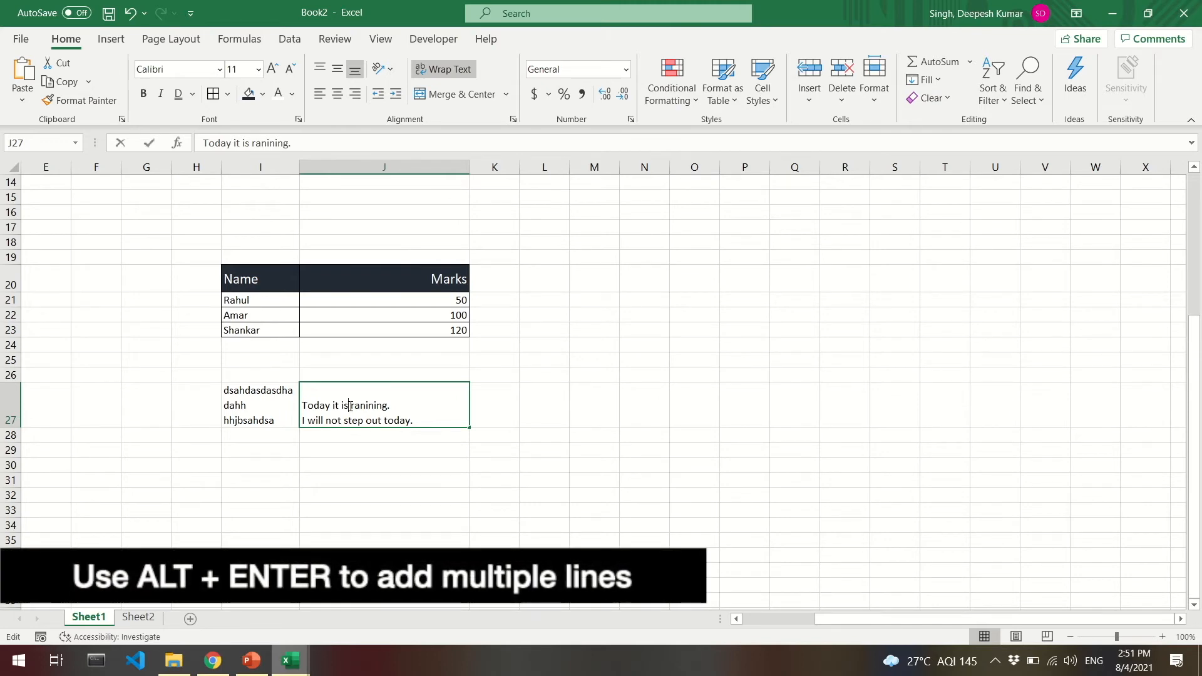
{"action": "key", "text": "Left"}
{"action": "key", "text": "Left"}
{"action": "key", "text": "Left"}
{"action": "key", "text": "Left"}
{"action": "key", "text": "Left"}
{"action": "key", "text": "Left"}
{"action": "key", "text": "Left"}
{"action": "key", "text": "Left"}
{"action": "key", "text": "Left"}
{"action": "key", "text": "Left"}
{"action": "key", "text": "Left"}
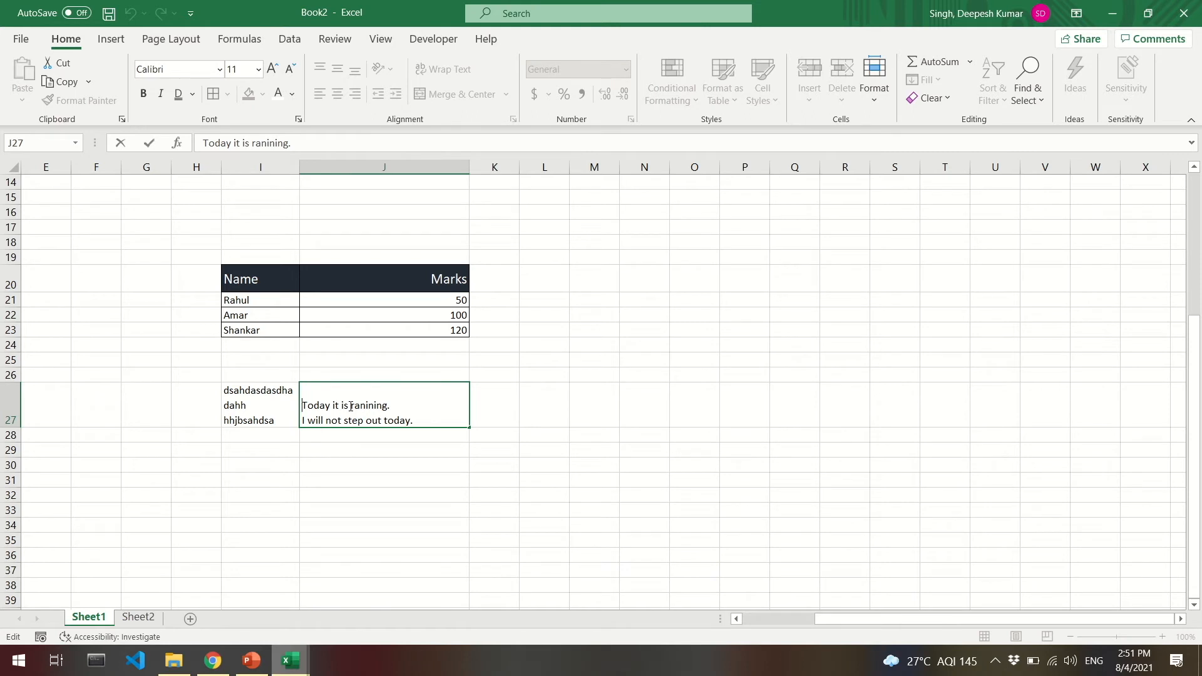
{"action": "type", "text": "-"}
{"action": "key", "text": "Down"}
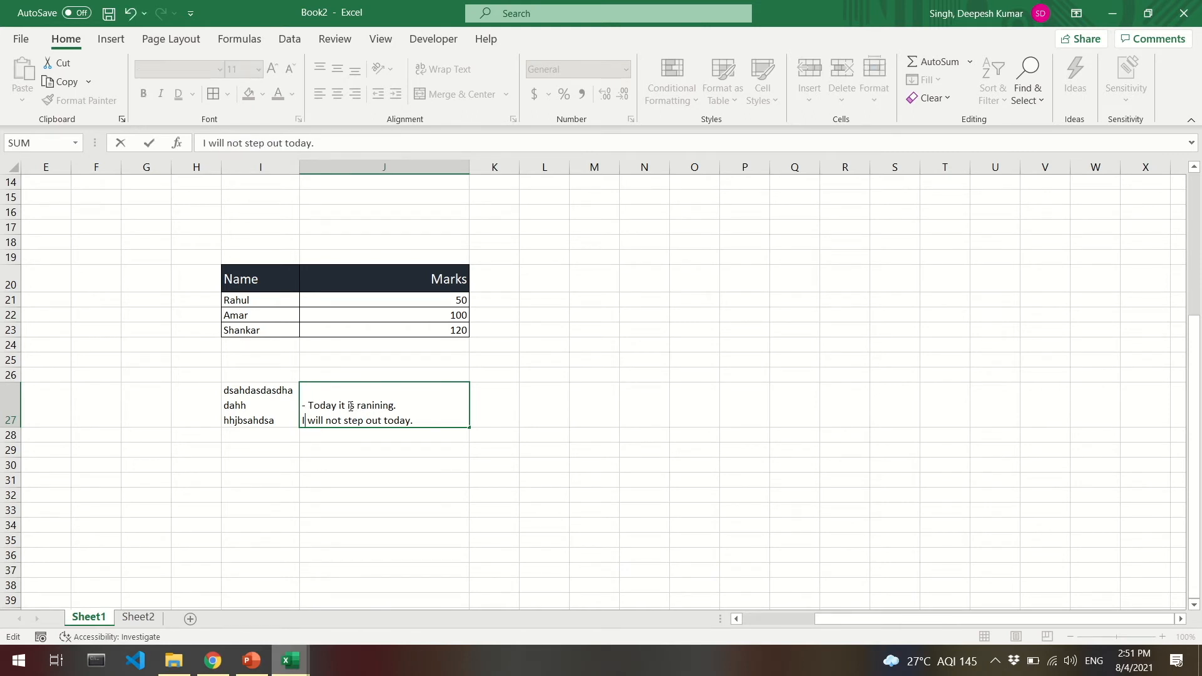
{"action": "type", "text": "-"}
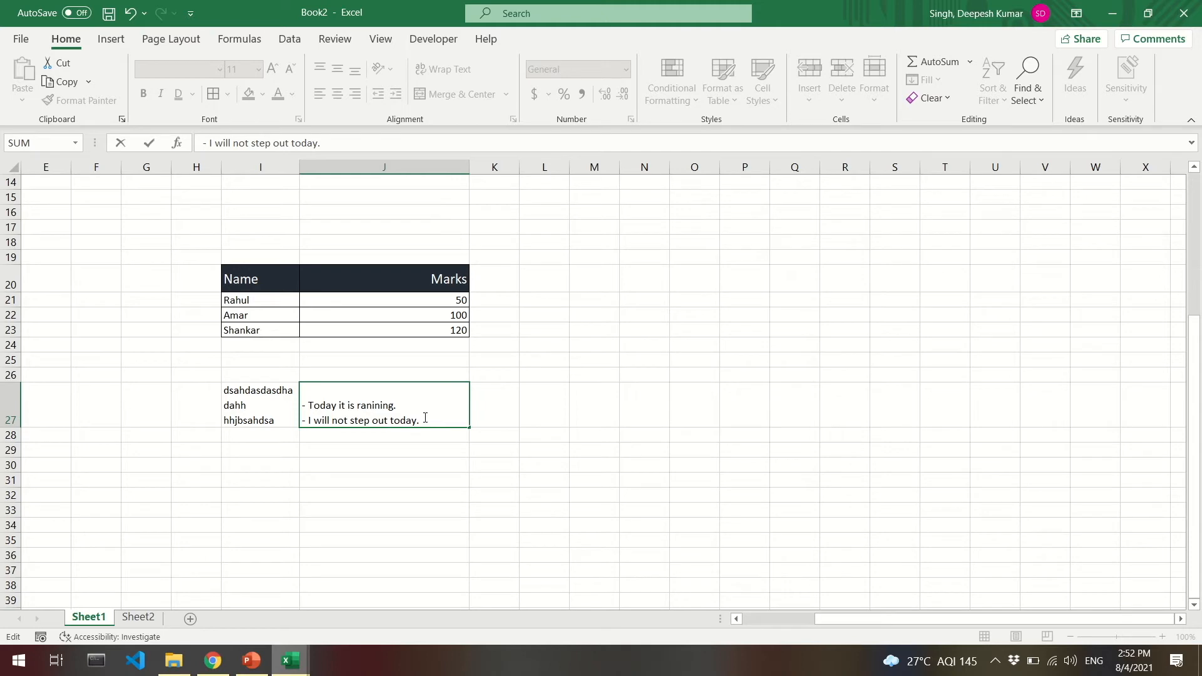
{"action": "key", "text": "Return"}
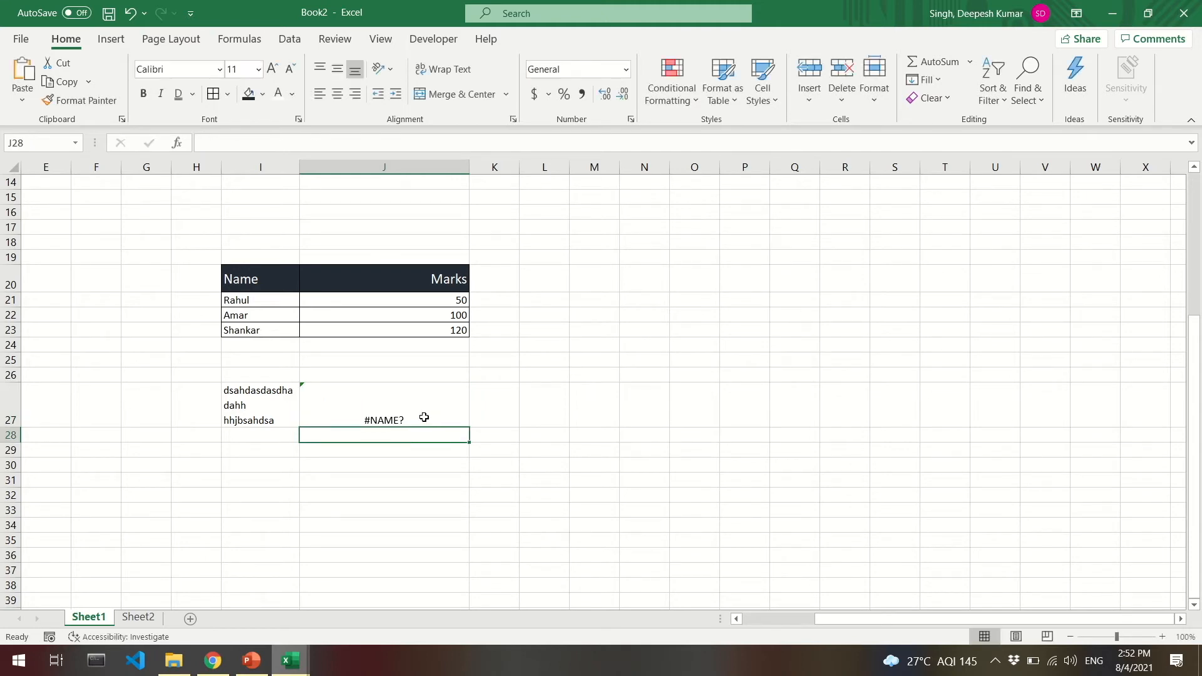
Step: Replace the leading equals sign in cell J27 with a single quote so the hyphenated lines are stored as text
{"action": "left_click", "coordinate": [409, 408]}
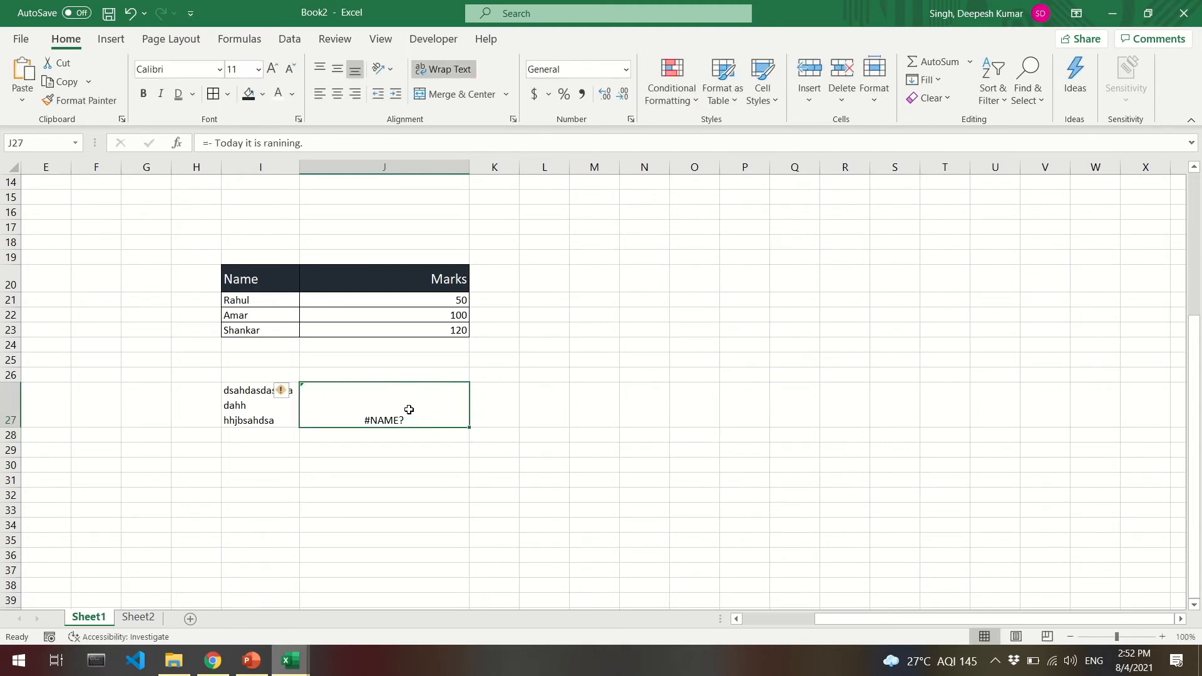
{"action": "left_click", "coordinate": [210, 143]}
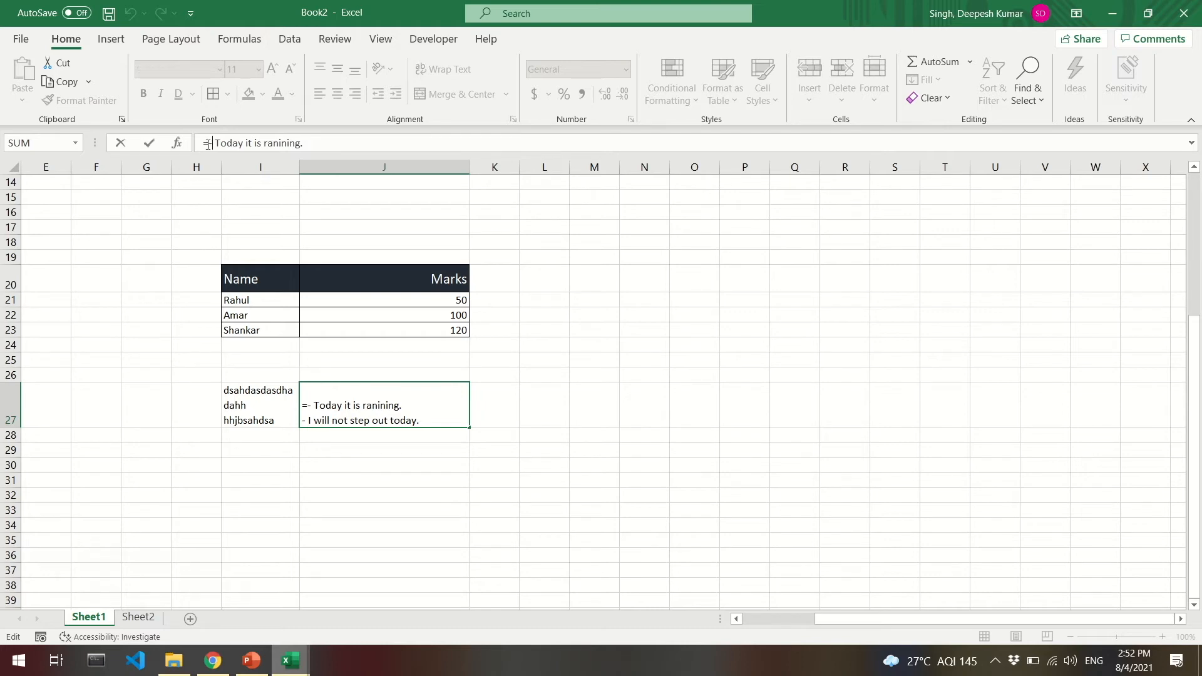
{"action": "left_click_drag", "start_coordinate": [208, 145], "coordinate": [200, 145]}
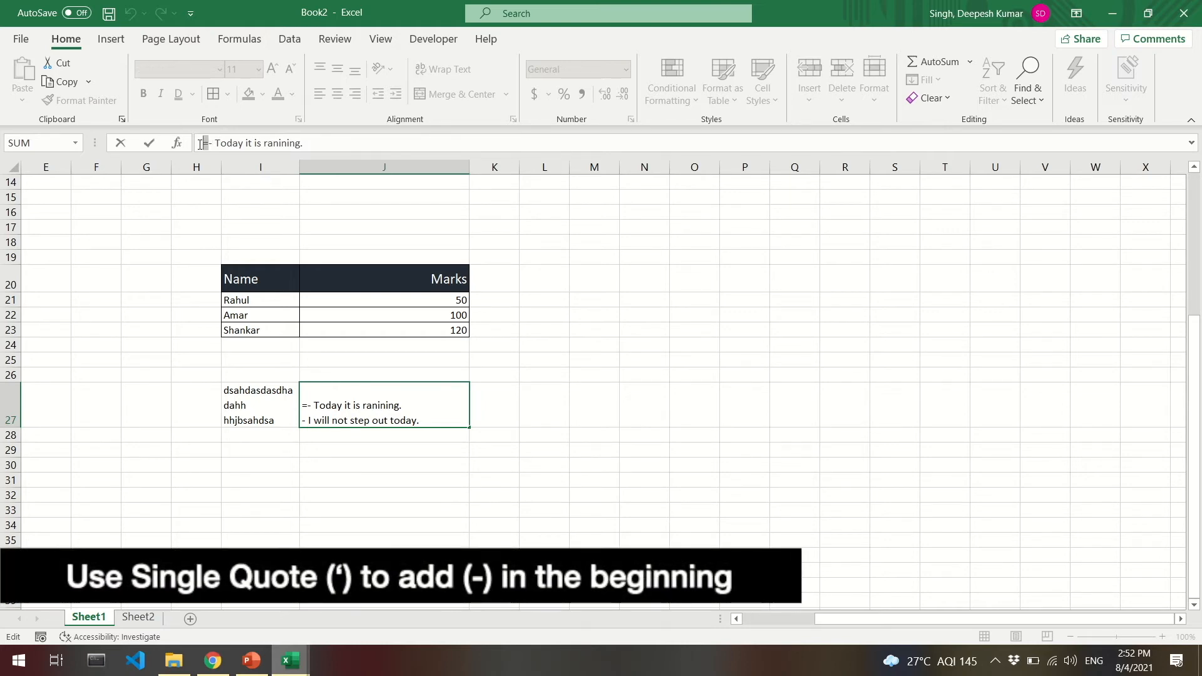
{"action": "type", "text": "'"}
{"action": "key", "text": "Return"}
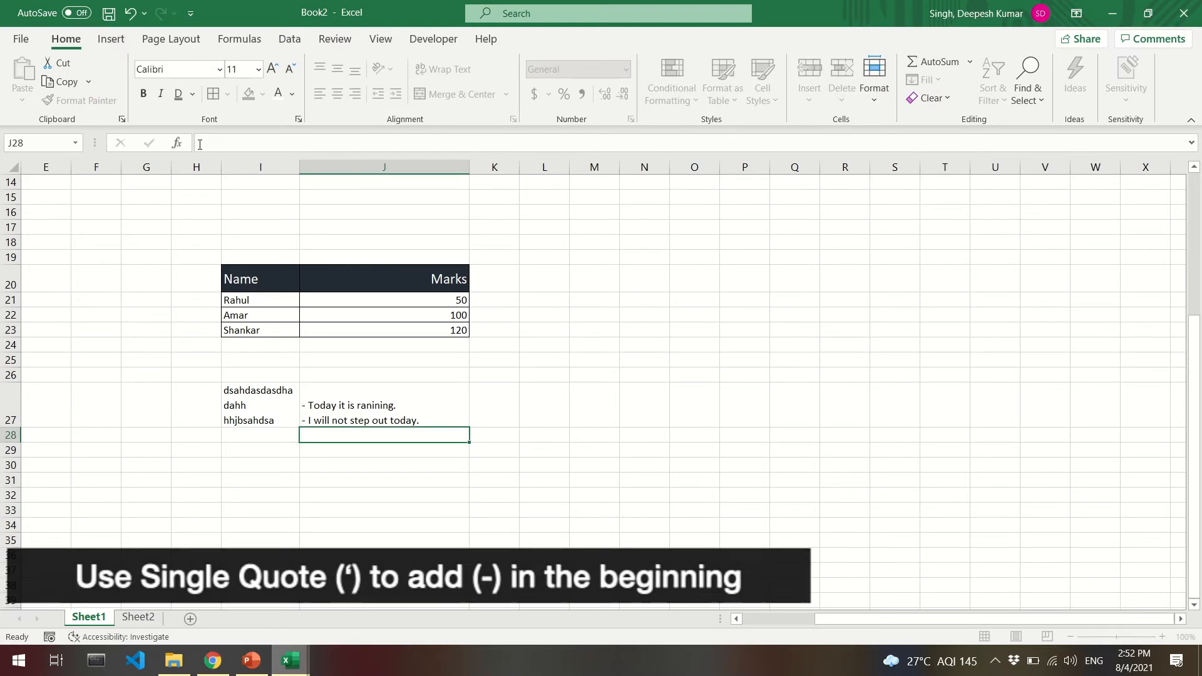
Step: Expand the formula bar to view both lines of cell J27, and collapse it again
{"action": "key", "text": "Up"}
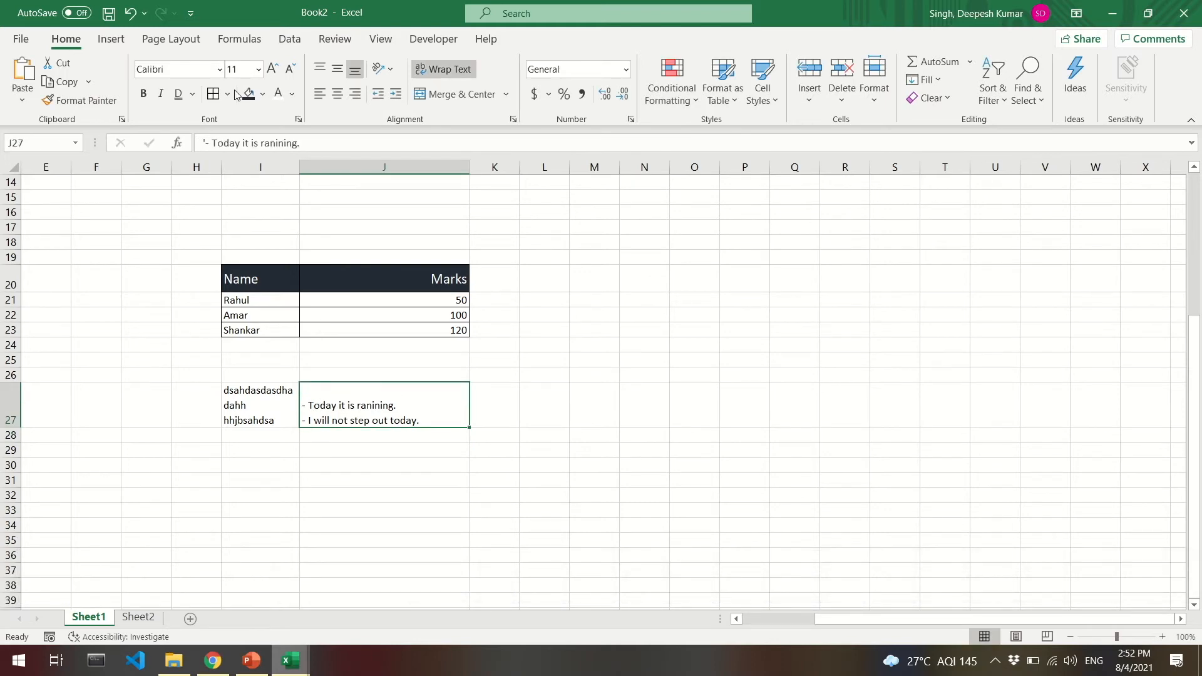
{"action": "left_click", "coordinate": [1193, 140]}
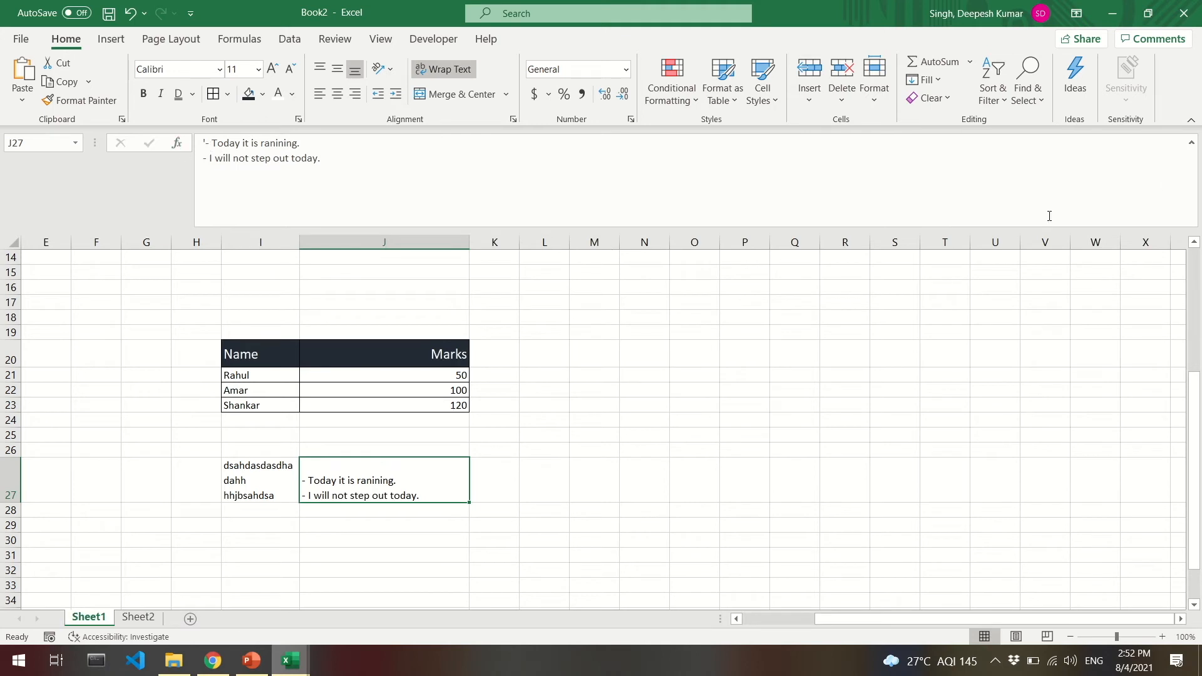
{"action": "left_click", "coordinate": [1193, 144]}
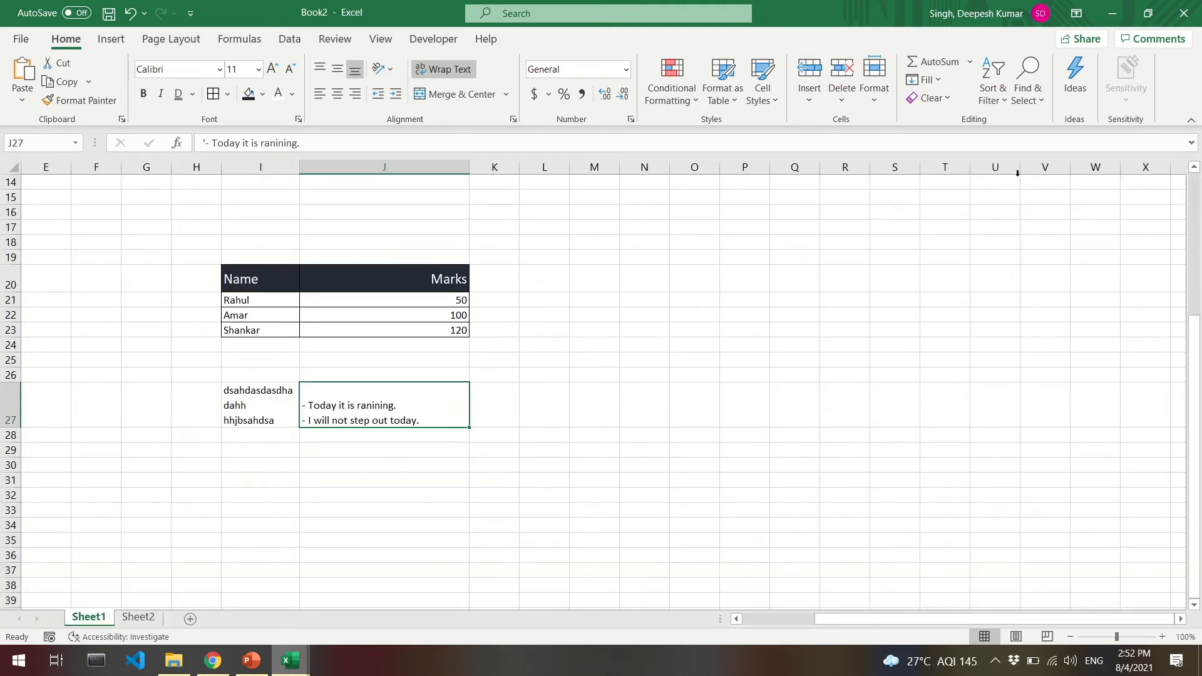
{"action": "left_click", "coordinate": [344, 447]}
{"action": "left_click", "coordinate": [382, 408]}
{"action": "left_click", "coordinate": [591, 345]}
Step: Enter 1200 in cell J32 with the heading "Revneue" above it in J31
{"action": "left_click", "coordinate": [345, 489]}
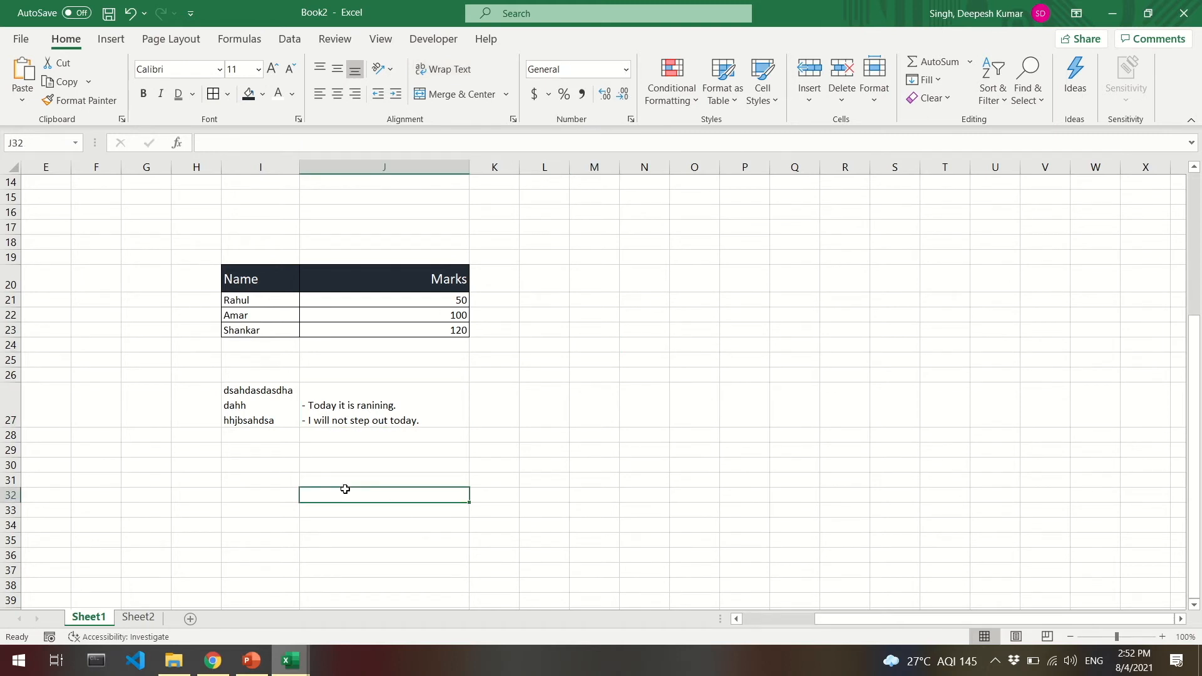
{"action": "type", "text": "1200"}
{"action": "key", "text": "ctrl+Return"}
{"action": "key", "text": "Up"}
{"action": "type", "text": "Revneue"}
{"action": "key", "text": "Return"}
Step: Format the revenue amount in J32 as accounting with the ₹ English (India) currency symbol
{"action": "left_click", "coordinate": [534, 94]}
{"action": "left_click", "coordinate": [548, 95]}
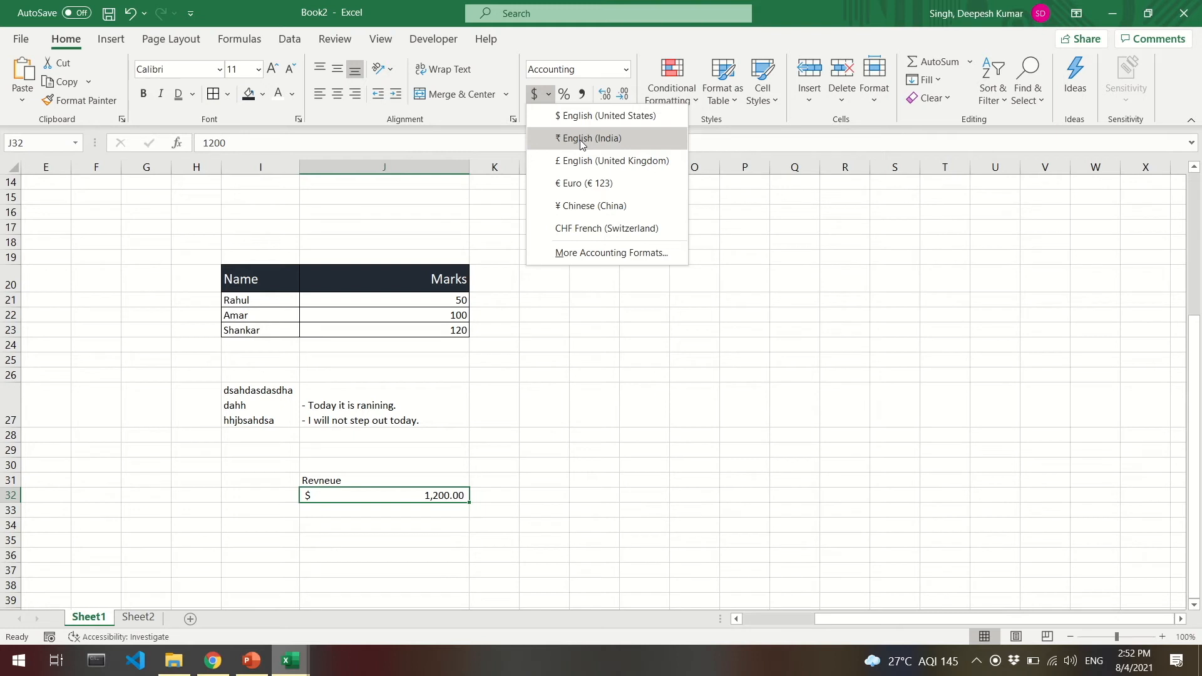
{"action": "left_click", "coordinate": [580, 138]}
{"action": "left_click", "coordinate": [550, 96]}
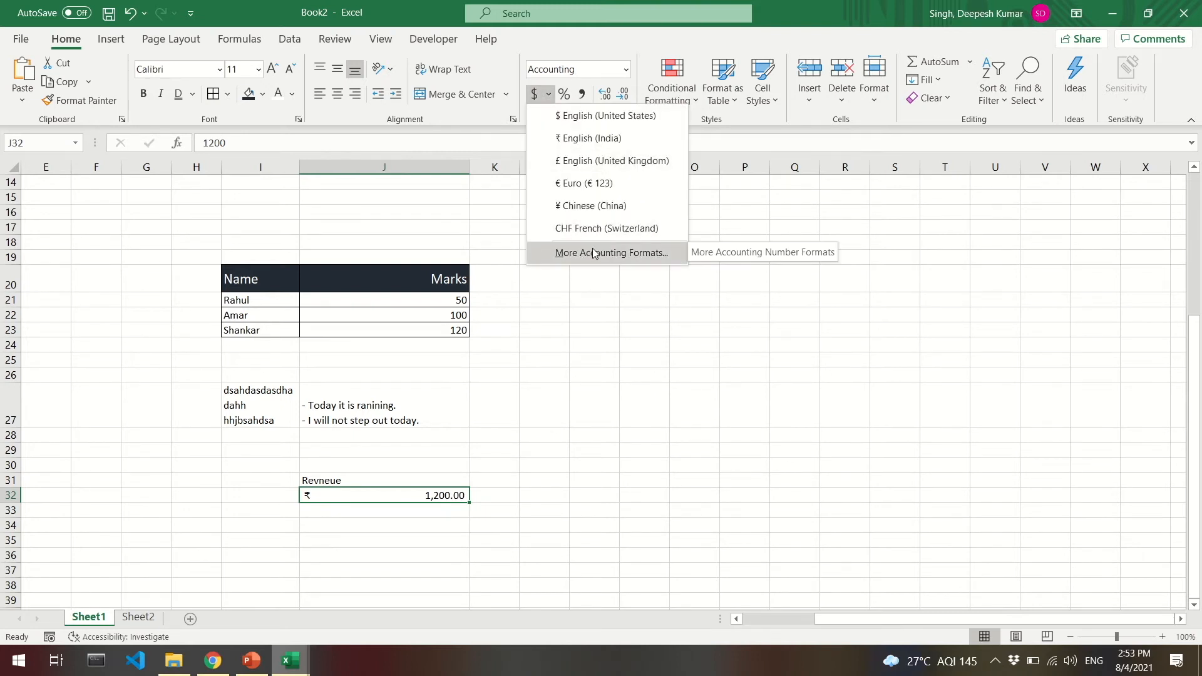
{"action": "left_click", "coordinate": [503, 396]}
Step: Enter 0.4 in cell K32 and format it as a percentage
{"action": "left_click", "coordinate": [504, 496]}
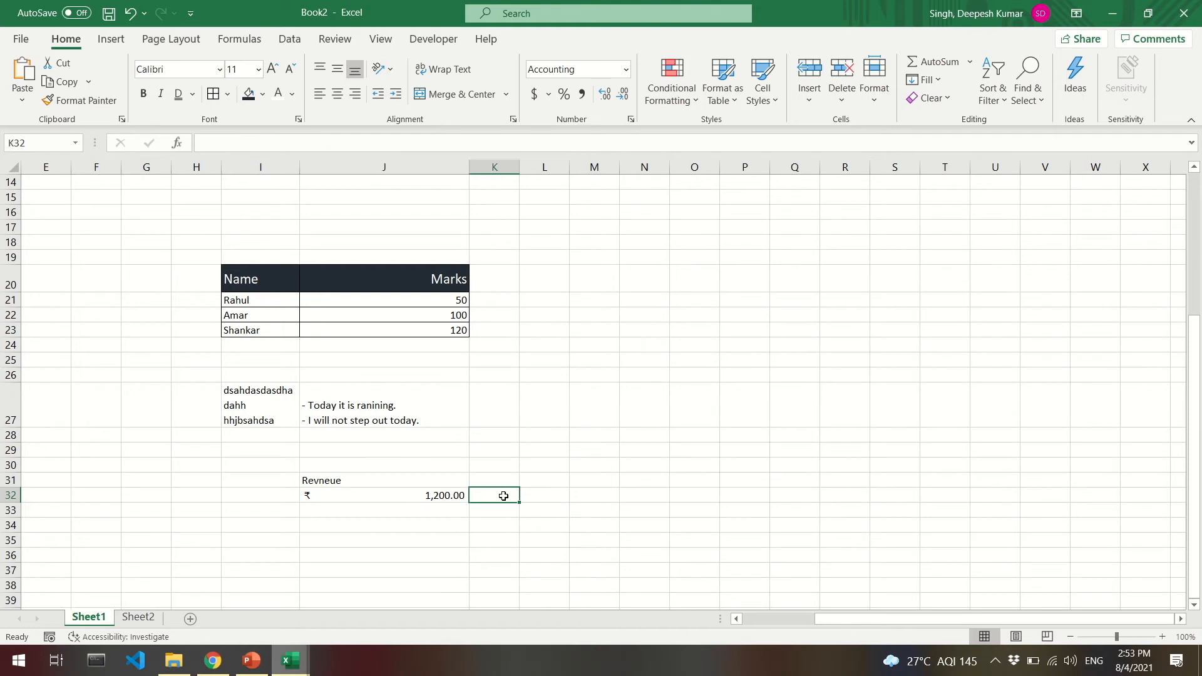
{"action": "type", "text": "0.4"}
{"action": "key", "text": "ctrl+Return"}
{"action": "left_click", "coordinate": [563, 97]}
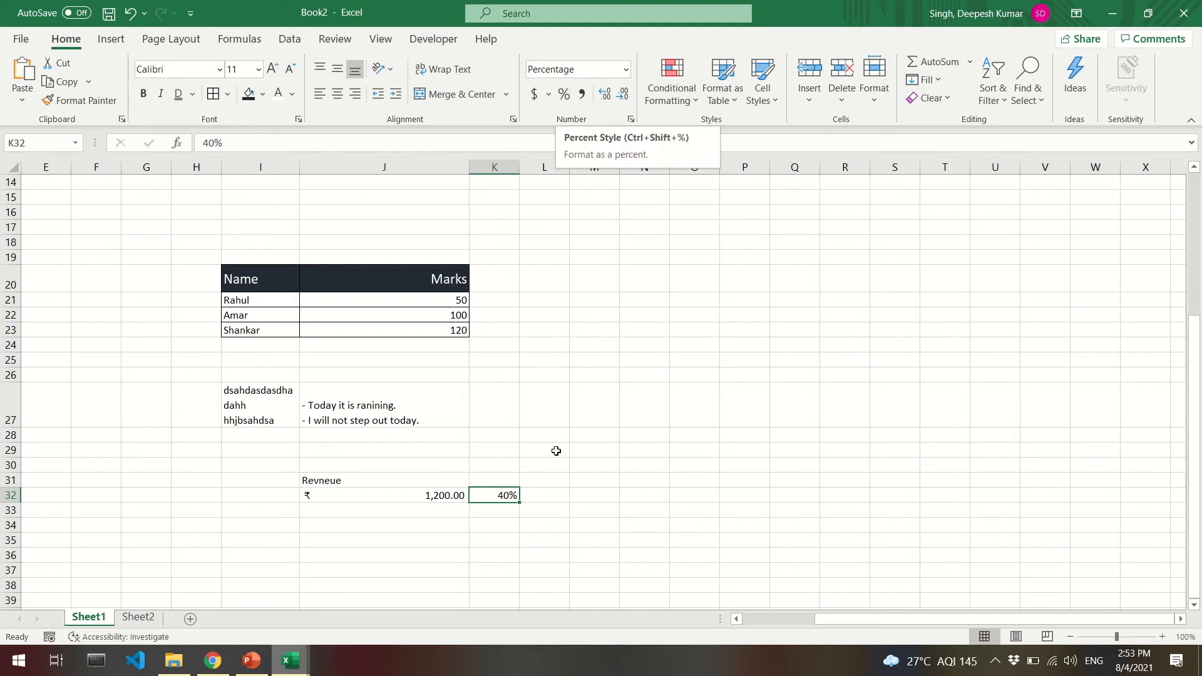
{"action": "left_click", "coordinate": [379, 531]}
{"action": "type", "text": "3263t42364t236"}
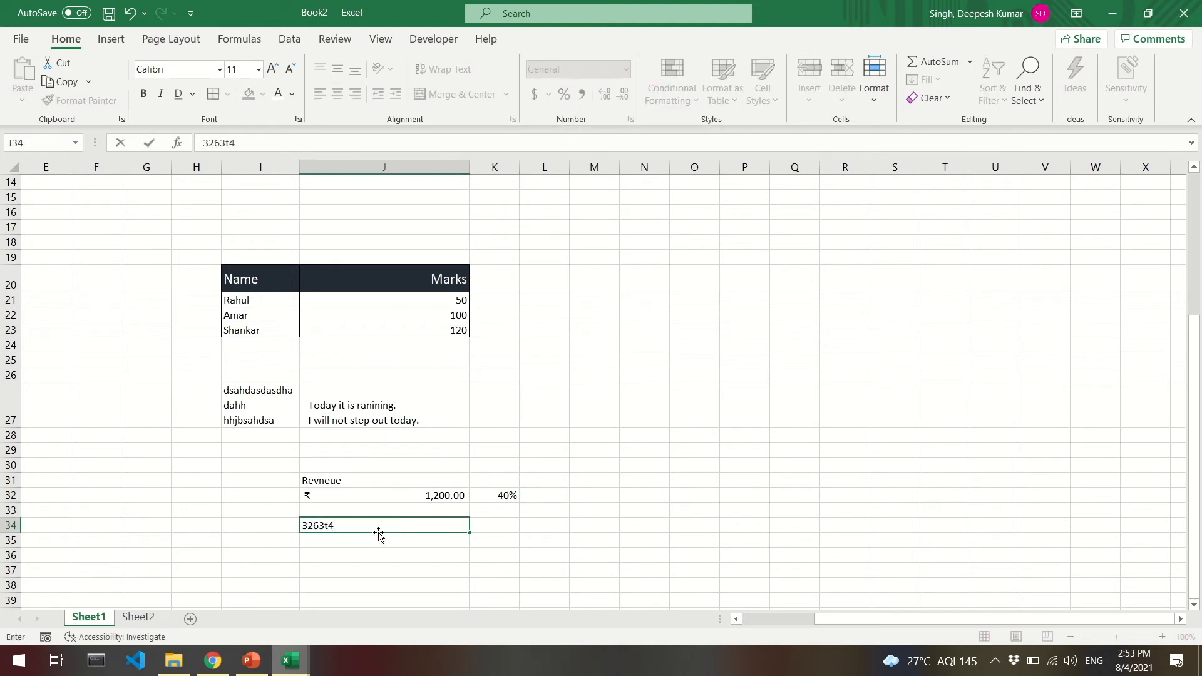
{"action": "key", "text": "BackSpace"}
{"action": "key", "text": "BackSpace"}
{"action": "key", "text": "BackSpace"}
{"action": "key", "text": "BackSpace"}
{"action": "key", "text": "BackSpace"}
{"action": "key", "text": "BackSpace"}
{"action": "key", "text": "BackSpace"}
{"action": "key", "text": "BackSpace"}
{"action": "type", "text": "3274y32374y32"}
{"action": "key", "text": "BackSpace"}
{"action": "key", "text": "BackSpace"}
{"action": "key", "text": "BackSpace"}
{"action": "key", "text": "BackSpace"}
{"action": "key", "text": "BackSpace"}
{"action": "key", "text": "BackSpace"}
{"action": "key", "text": "BackSpace"}
{"action": "key", "text": "BackSpace"}
{"action": "key", "text": "BackSpace"}
{"action": "type", "text": "832"}
{"action": "key", "text": "Return"}
{"action": "key", "text": "Up"}
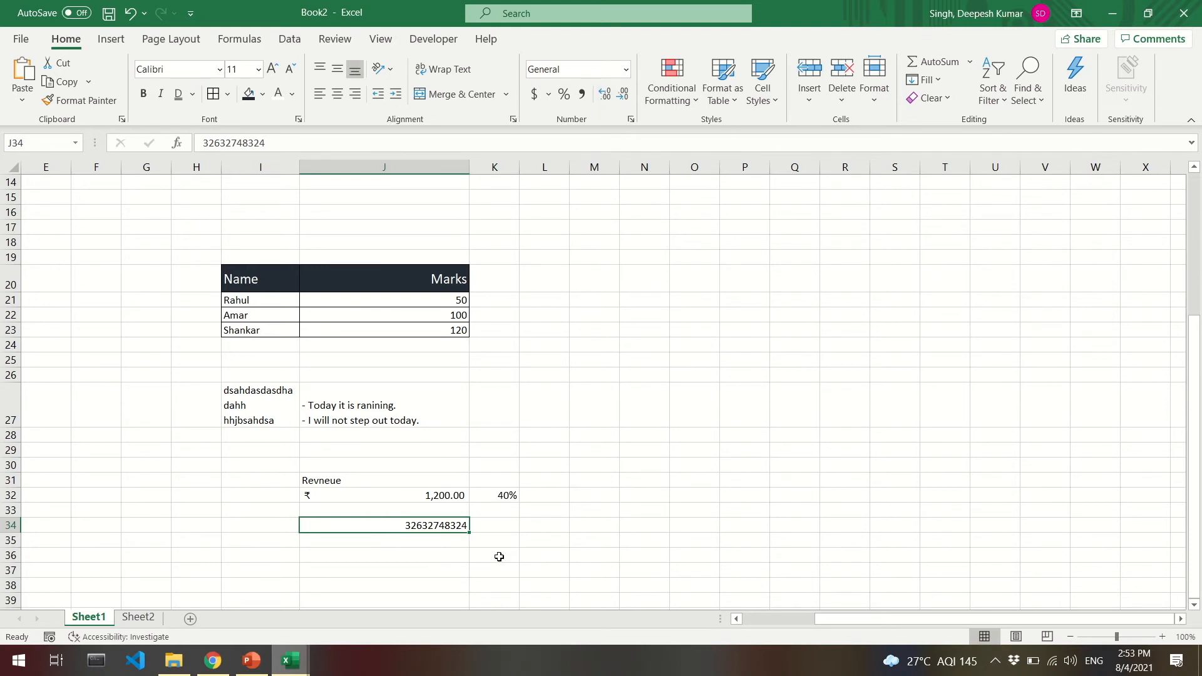
Step: Apply the comma style to the number in J34 and remove its two decimal places
{"action": "left_click", "coordinate": [583, 92]}
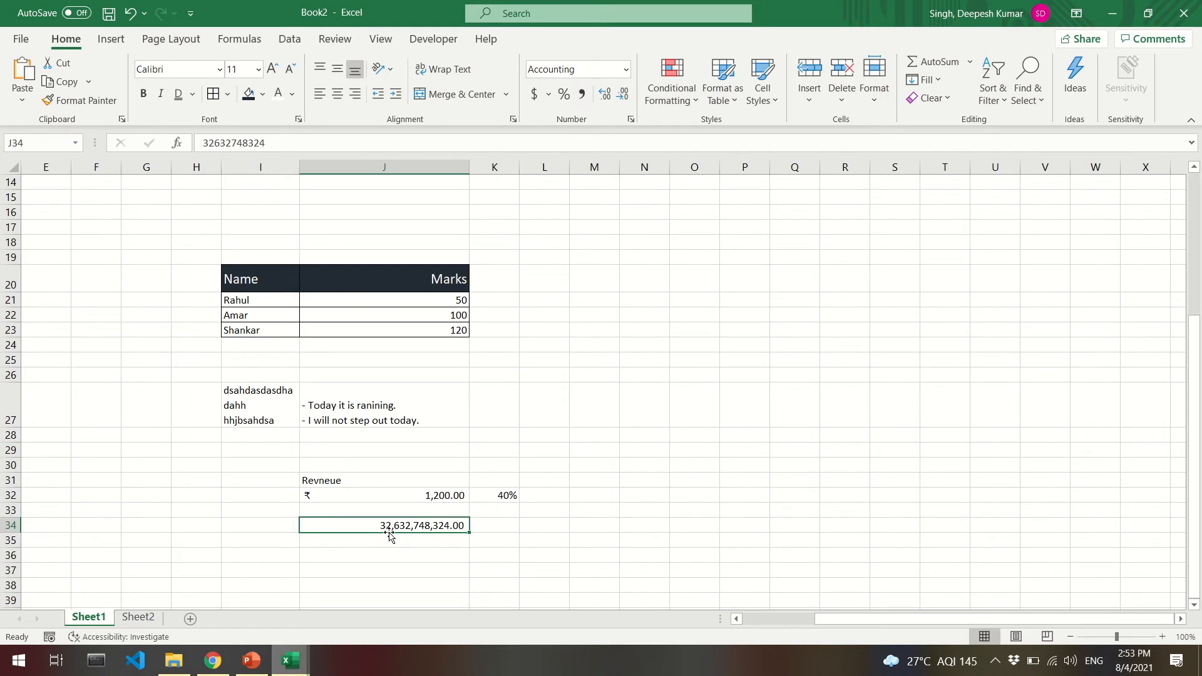
{"action": "left_click", "coordinate": [615, 92]}
{"action": "left_click", "coordinate": [614, 92]}
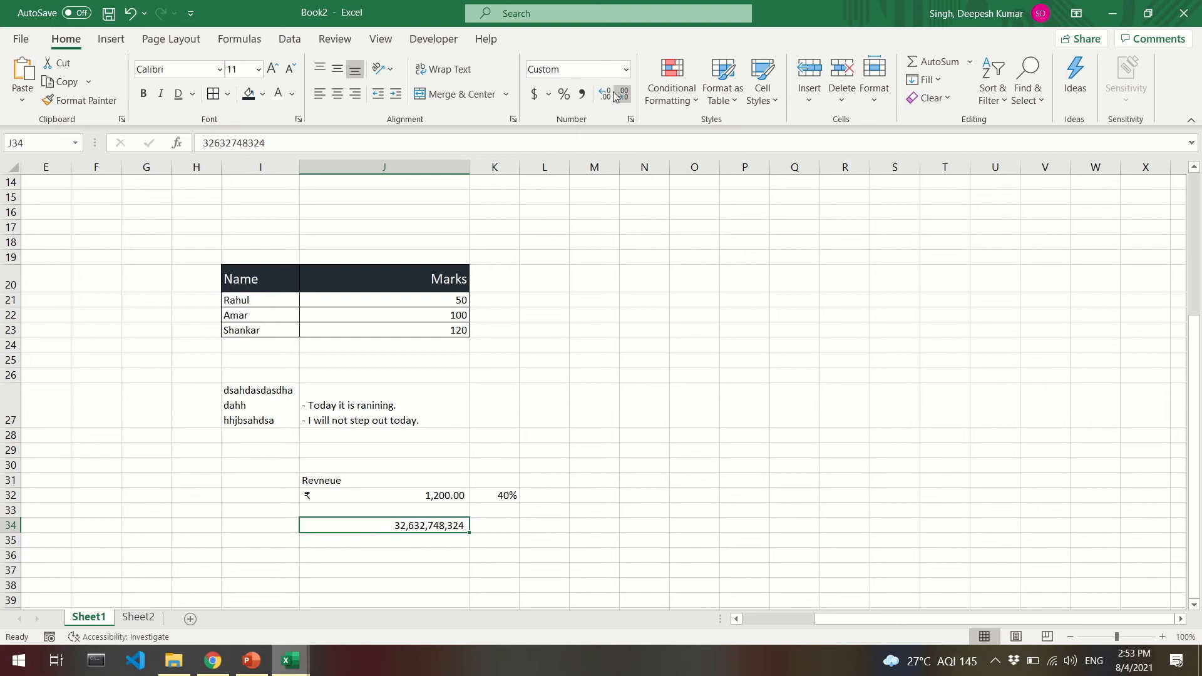
Step: Undo the decimal removal in J34 and adjust the comma-separated number to three decimal places
{"action": "key", "text": "ctrl+z"}
{"action": "key", "text": "ctrl+z"}
{"action": "key", "text": "ctrl+z"}
{"action": "left_click", "coordinate": [625, 99]}
{"action": "left_click", "coordinate": [626, 99]}
{"action": "left_click", "coordinate": [607, 98]}
{"action": "left_click", "coordinate": [607, 97]}
Step: Enter the formula =6/7 in cell M29 and apply the comma style to it
{"action": "left_click", "coordinate": [580, 453]}
{"action": "type", "text": "=6/7"}
{"action": "key", "text": "Return"}
{"action": "left_click", "coordinate": [580, 453]}
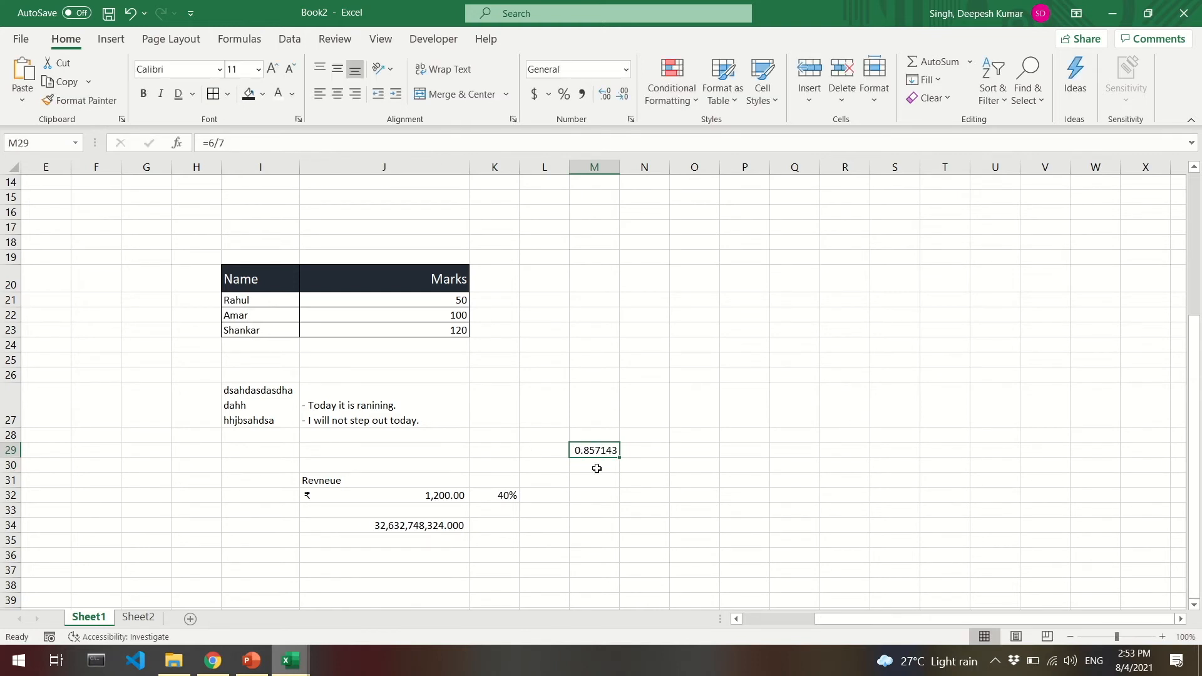
{"action": "left_click", "coordinate": [582, 95]}
Step: Browse the available number formats for the revenue amount in J32 without applying one
{"action": "left_click", "coordinate": [446, 495]}
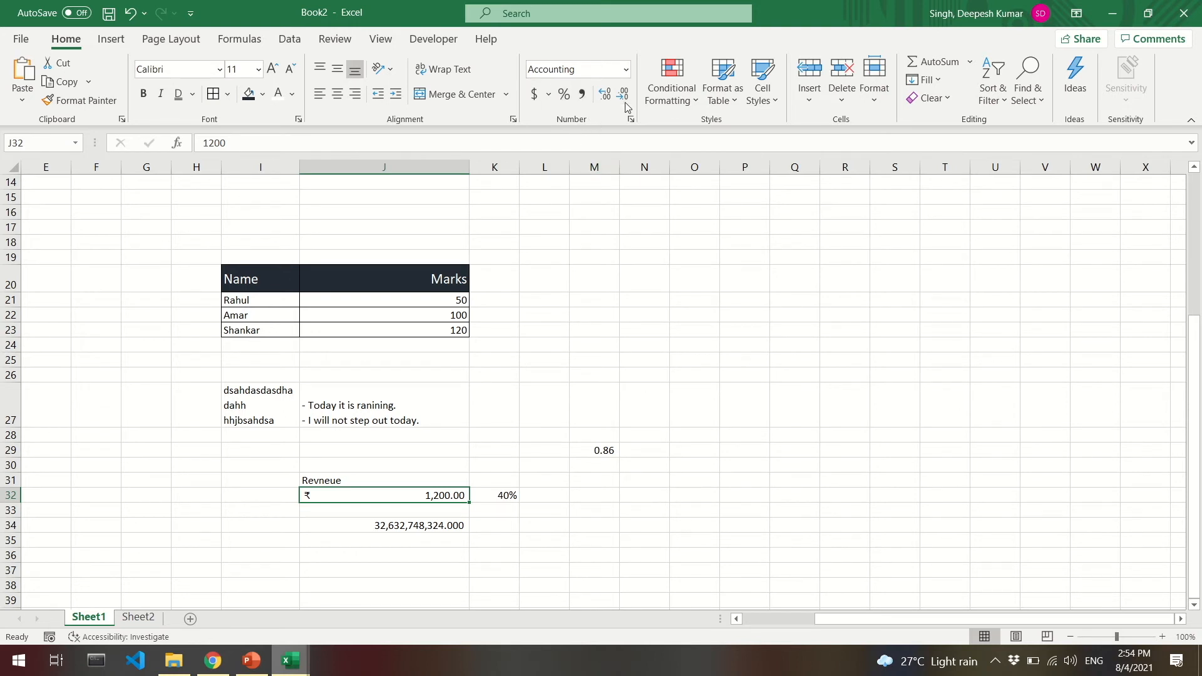
{"action": "left_click", "coordinate": [626, 74]}
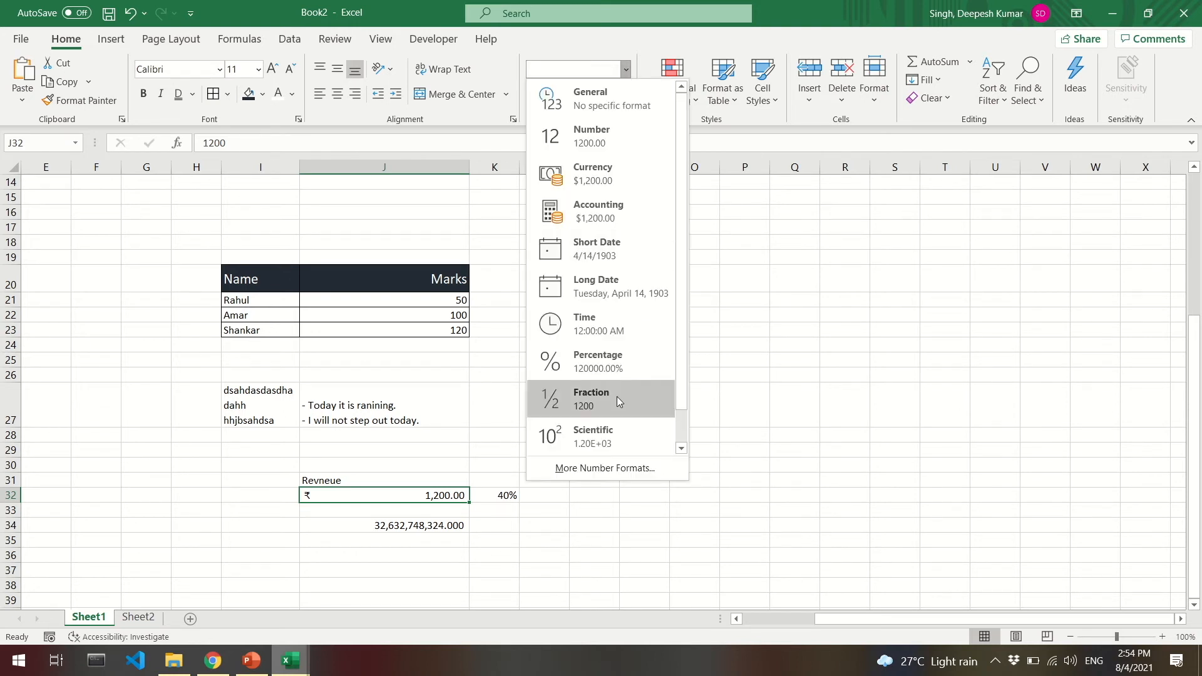
{"action": "scroll", "coordinate": [617, 396], "scroll_direction": "down", "scroll_amount": 1}
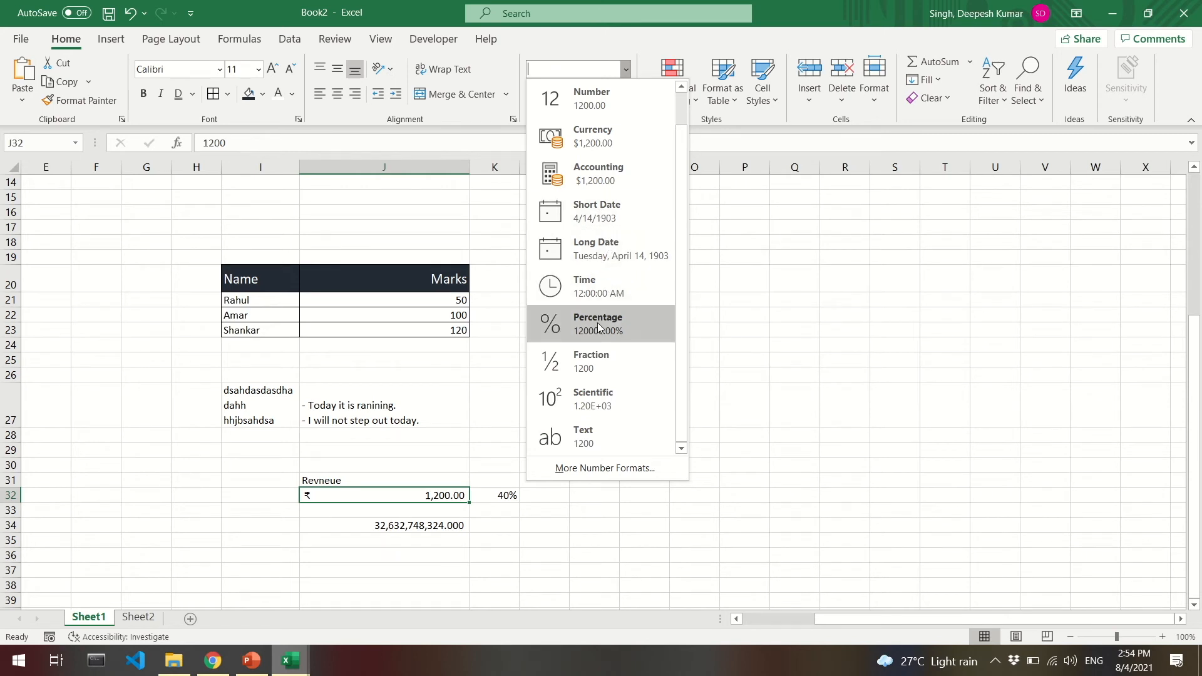
{"action": "left_click", "coordinate": [740, 392]}
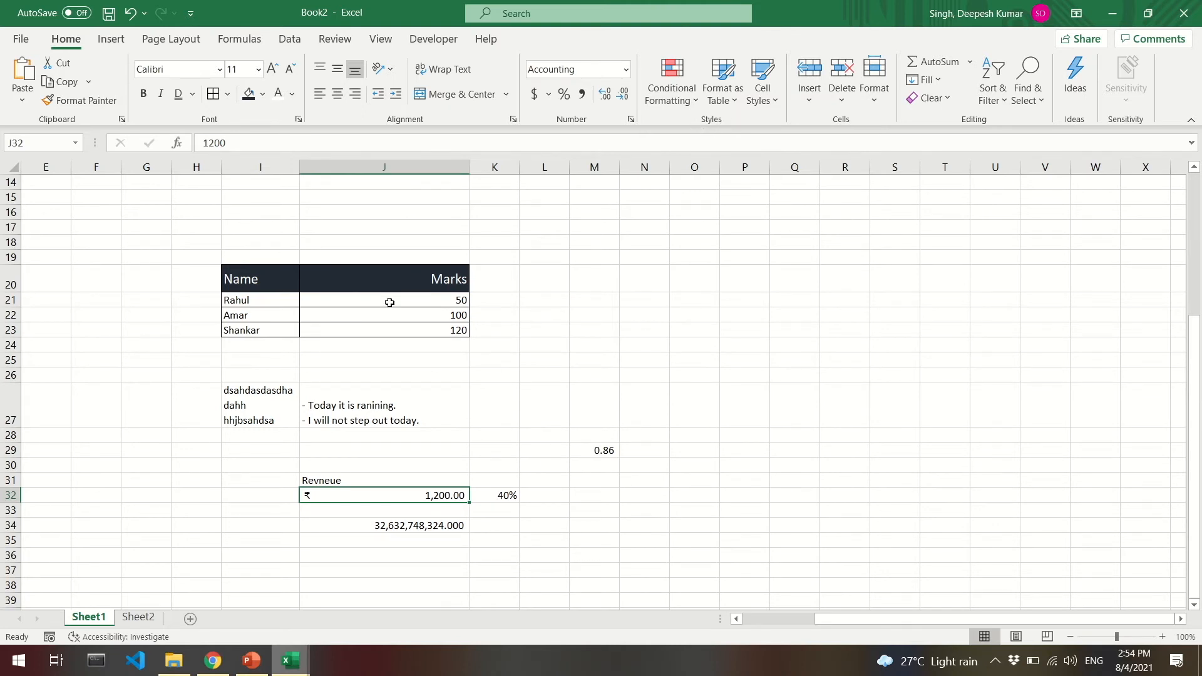
Step: Format range I20:J23 as a table with headers, using the orange style in the first row of the Medium group
{"action": "left_click_drag", "start_coordinate": [248, 292], "coordinate": [371, 326]}
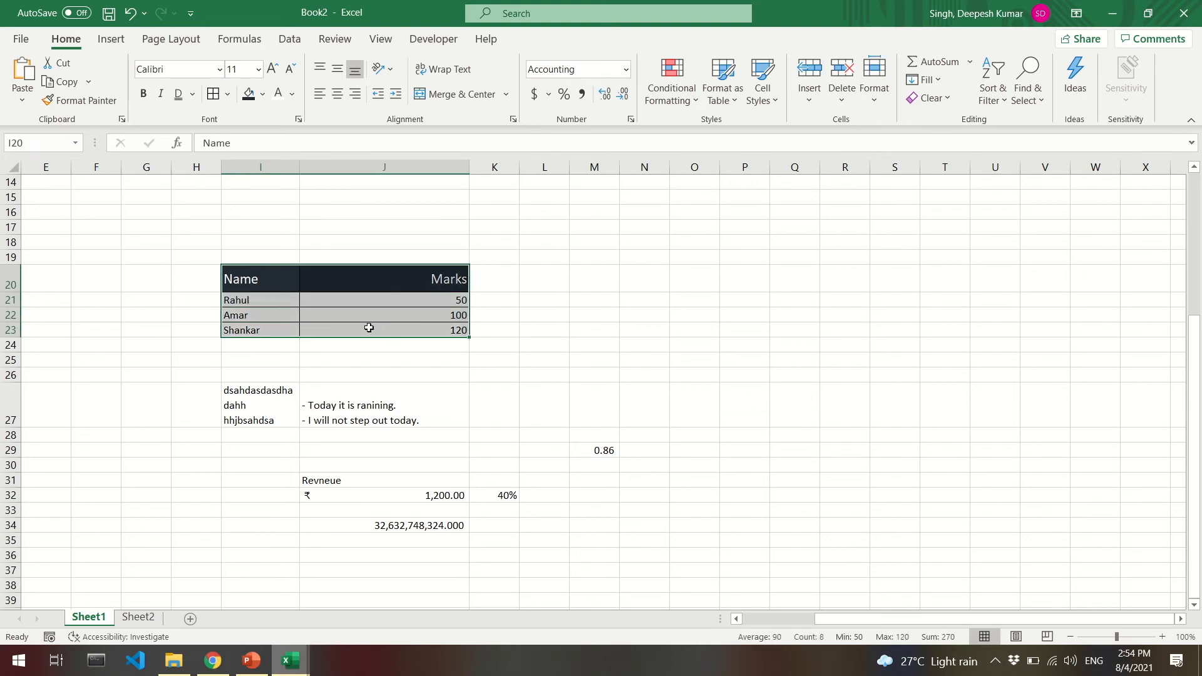
{"action": "left_click", "coordinate": [727, 104]}
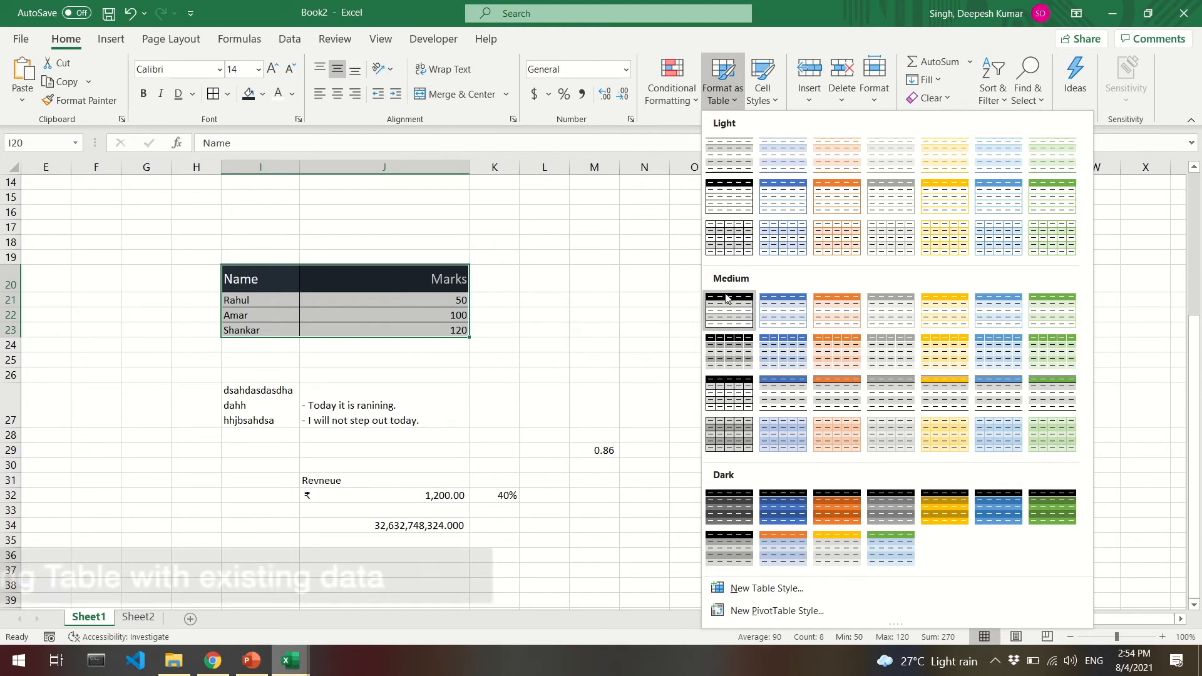
{"action": "left_click", "coordinate": [843, 304]}
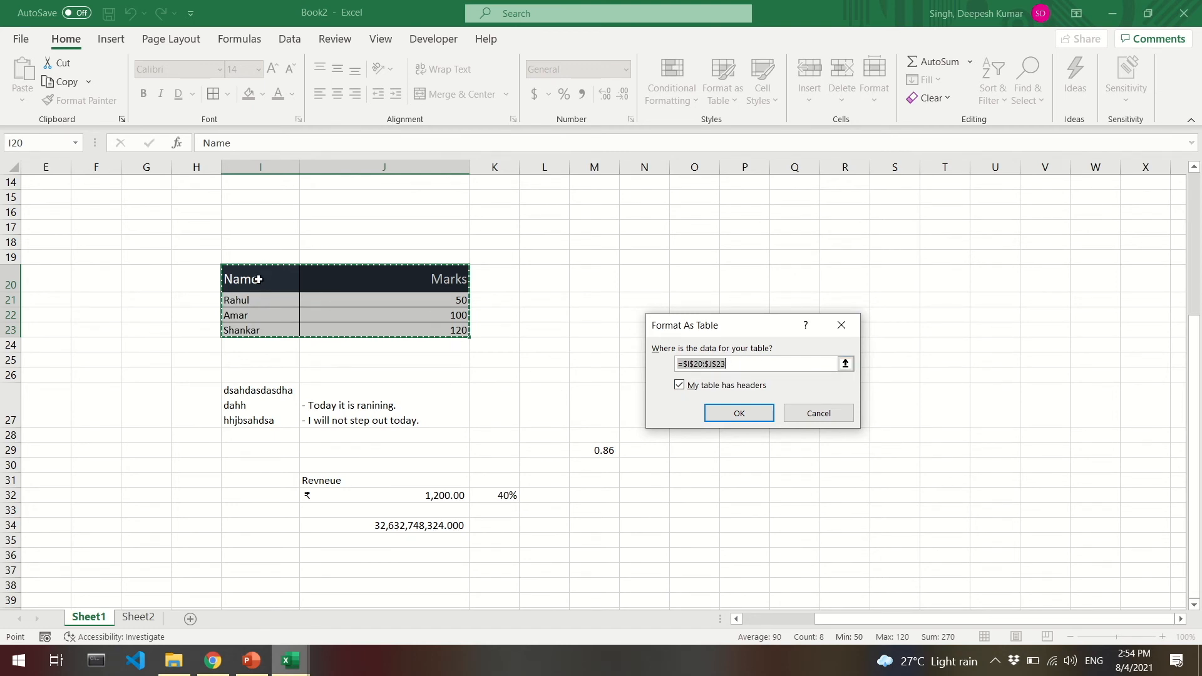
{"action": "left_click_drag", "start_coordinate": [258, 280], "coordinate": [426, 330]}
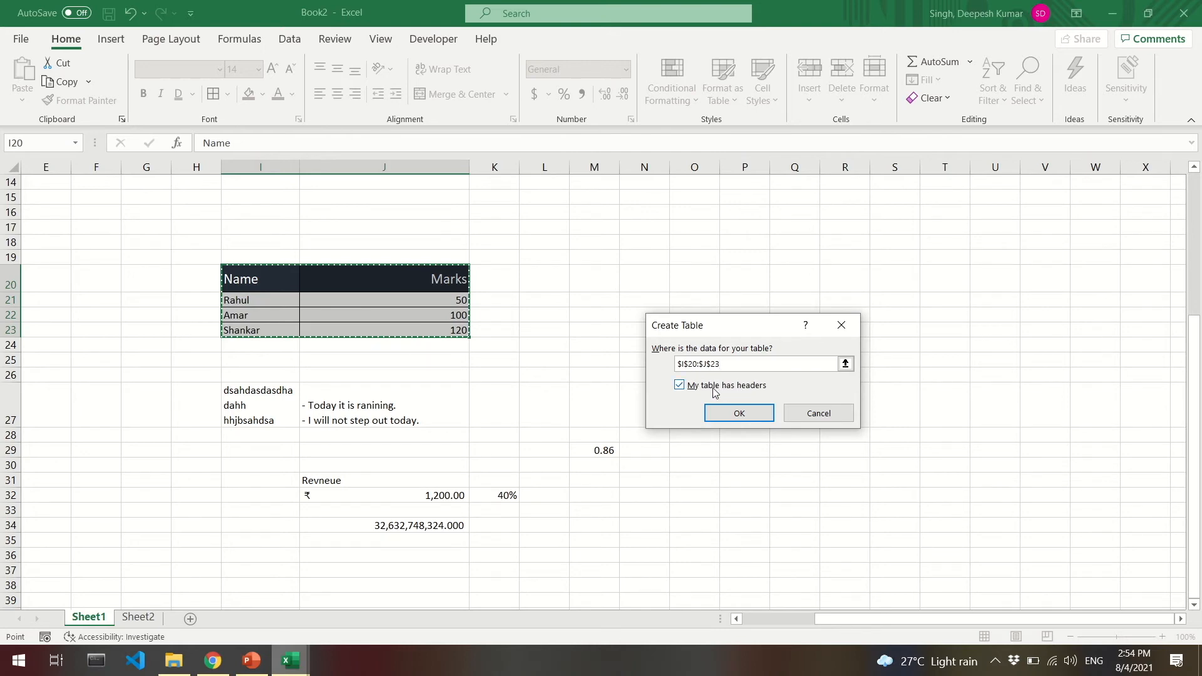
{"action": "left_click", "coordinate": [726, 413]}
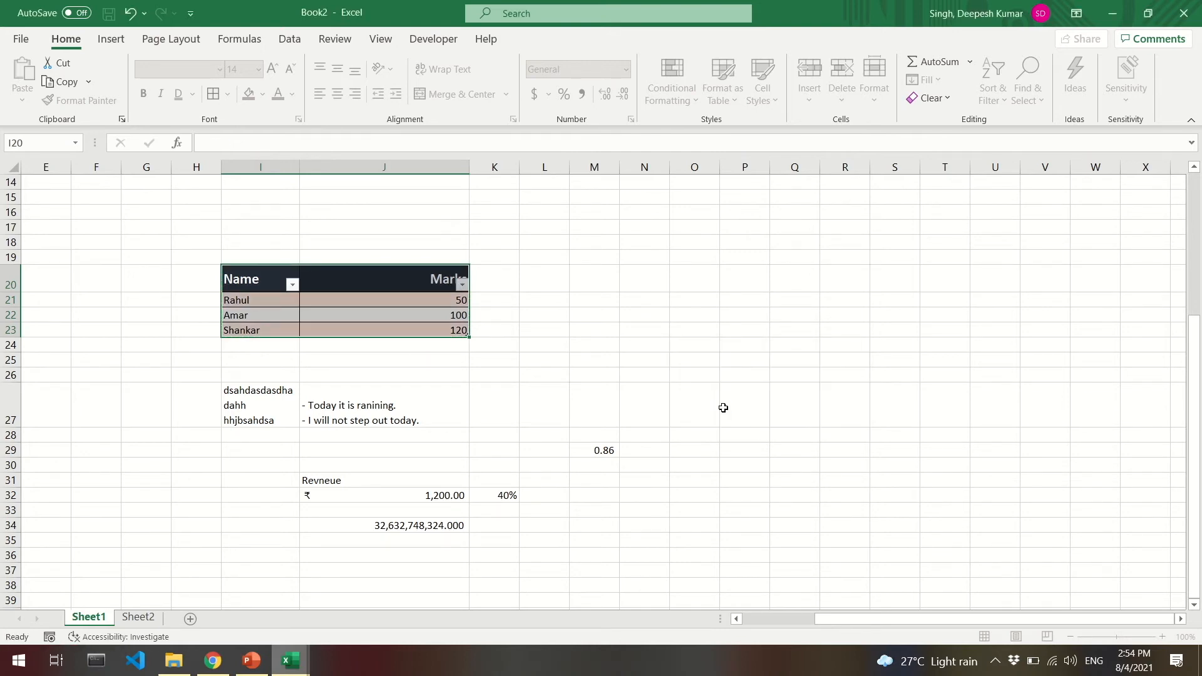
Step: Examine the table design options by selecting cells inside and outside the Name and Marks table
{"action": "left_click", "coordinate": [439, 355]}
{"action": "left_click", "coordinate": [304, 280]}
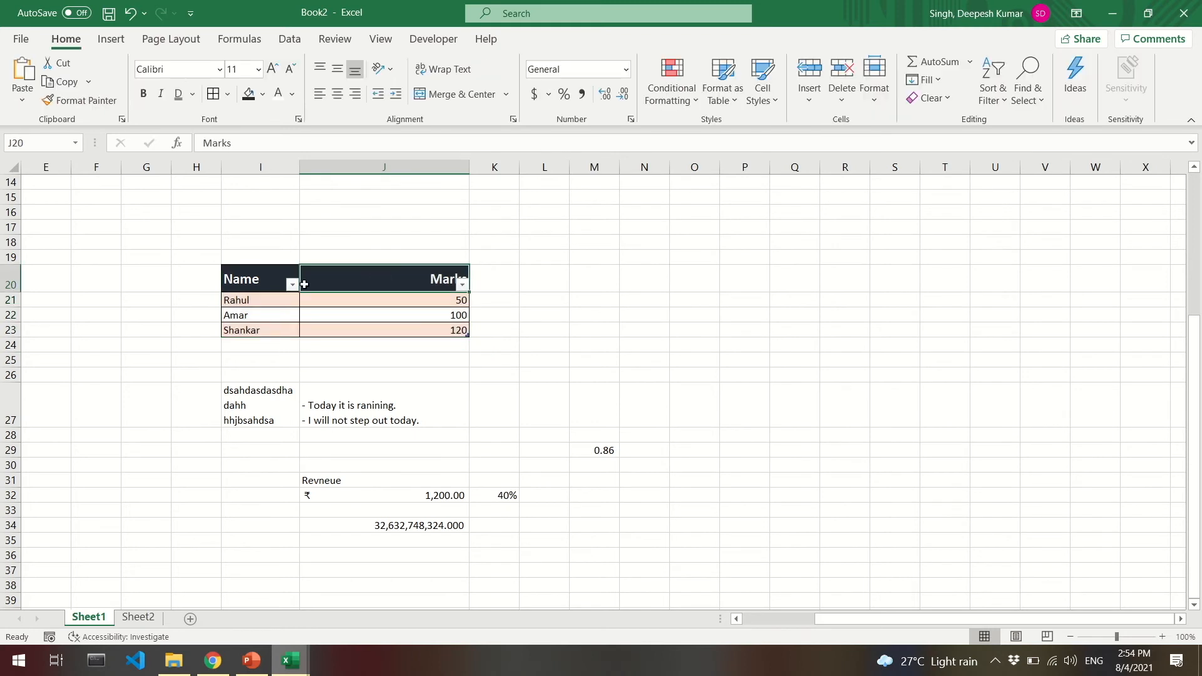
{"action": "left_click", "coordinate": [298, 287]}
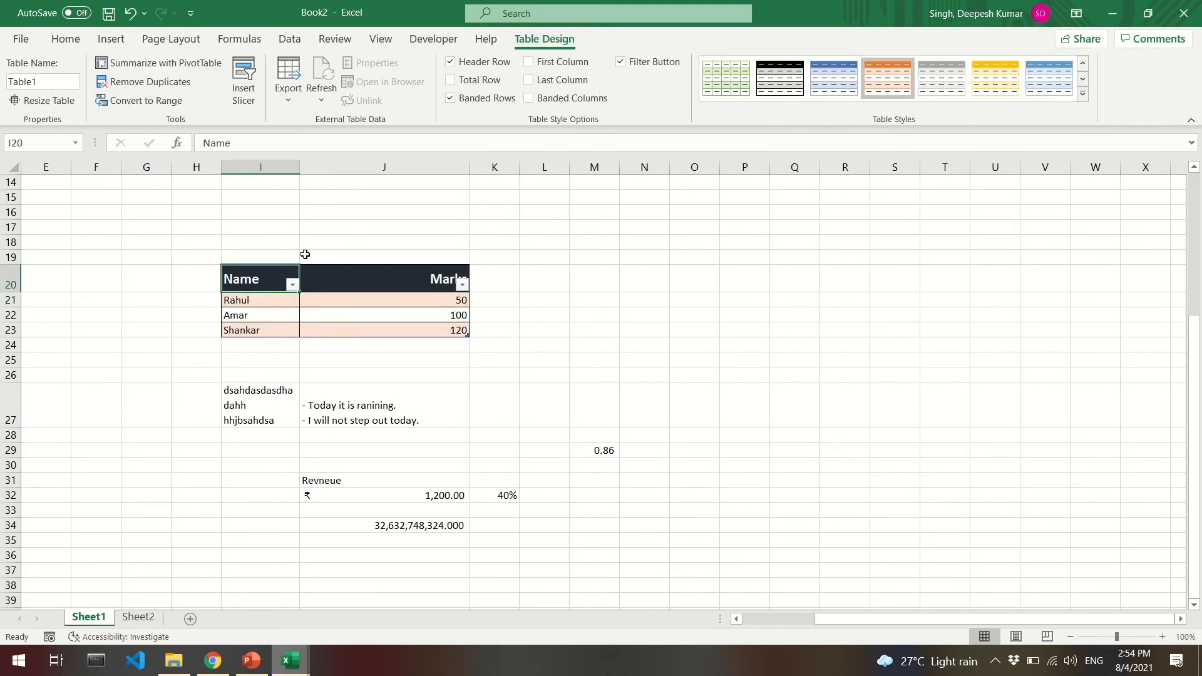
{"action": "left_click", "coordinate": [421, 216]}
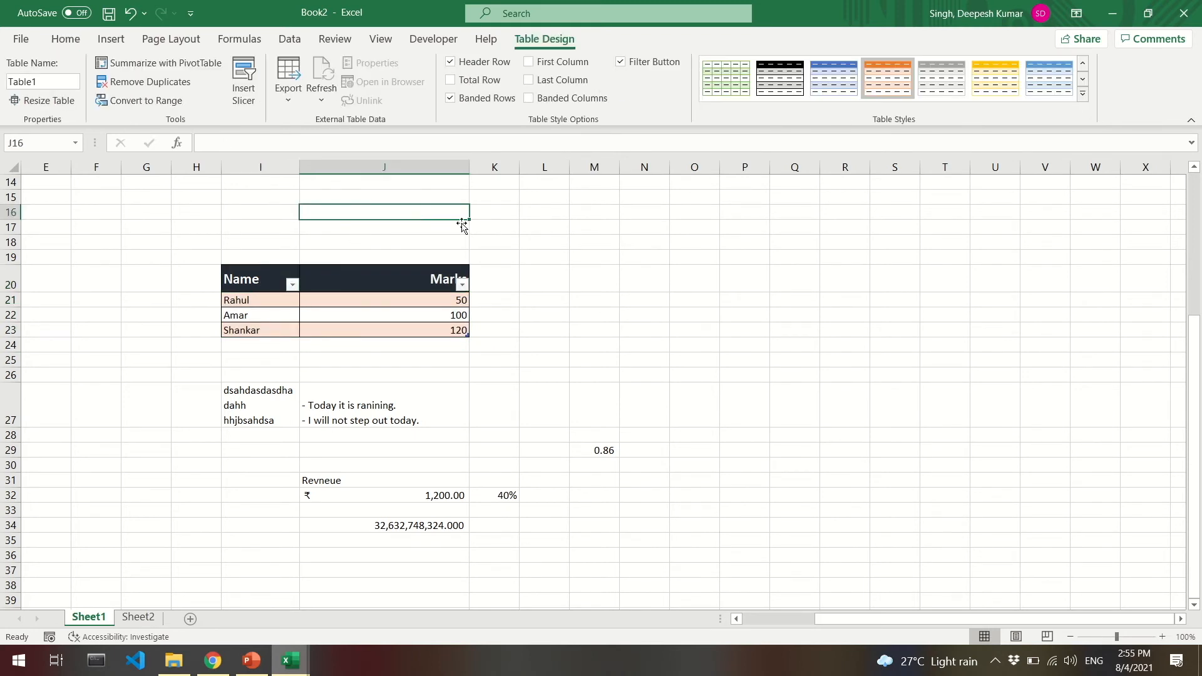
{"action": "left_click", "coordinate": [620, 276]}
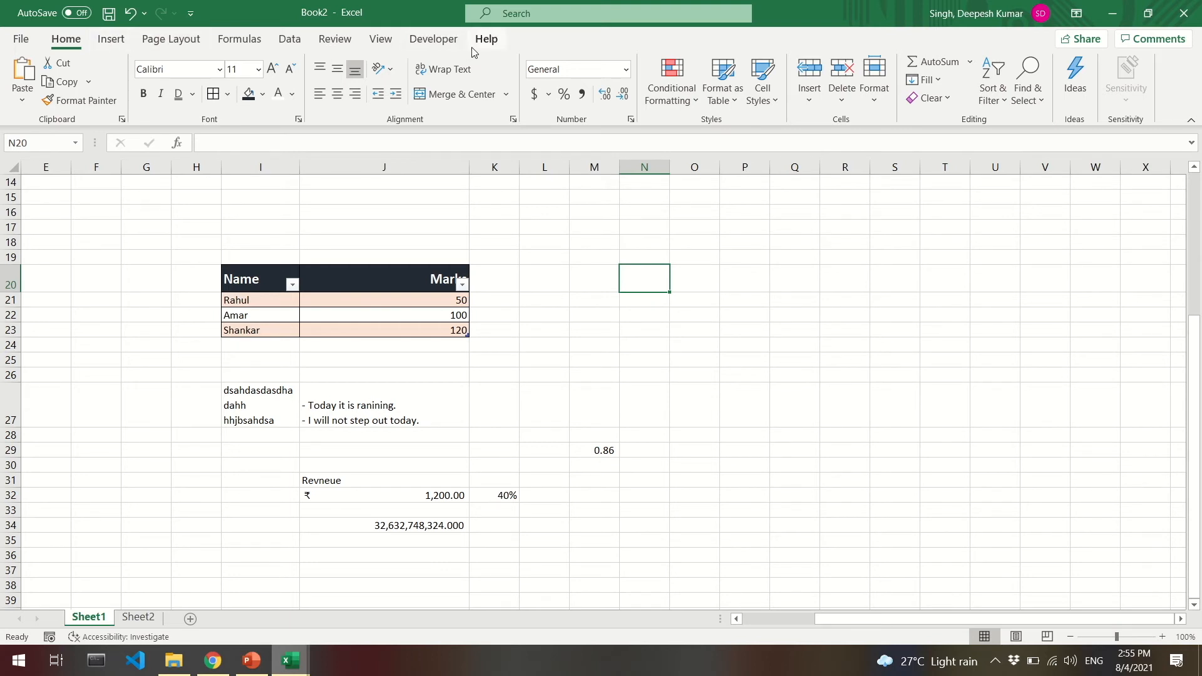
Step: Change the style of the Name and Marks table to the gold banded design
{"action": "left_click", "coordinate": [386, 288]}
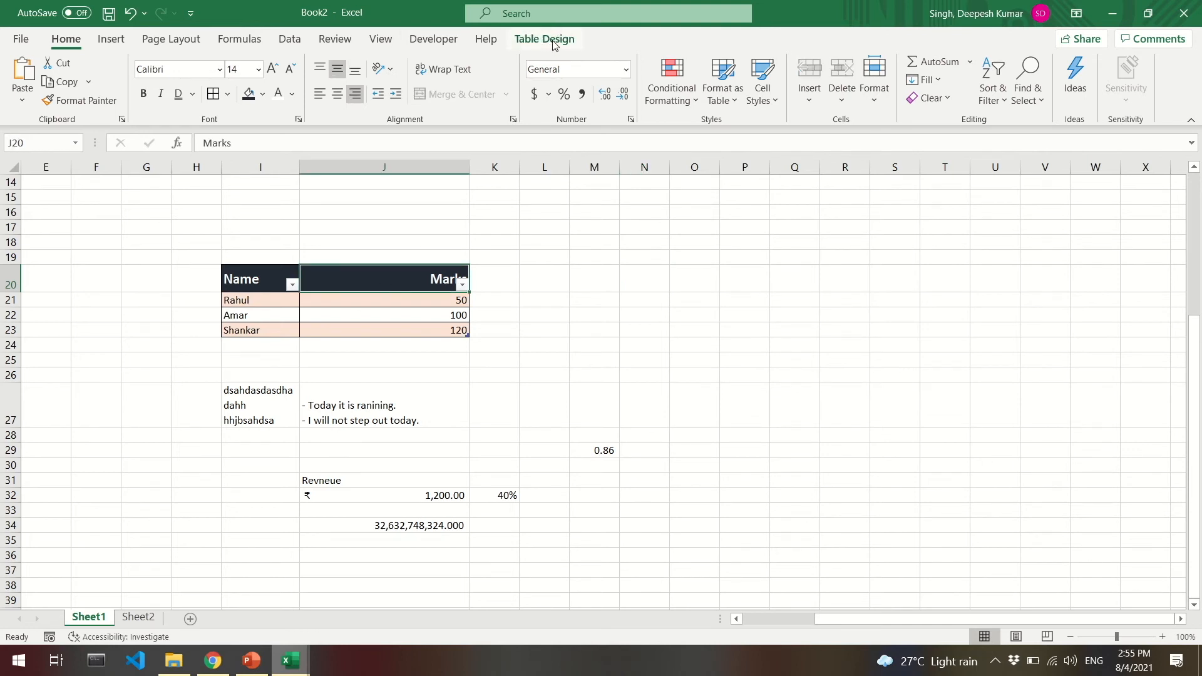
{"action": "left_click", "coordinate": [553, 302]}
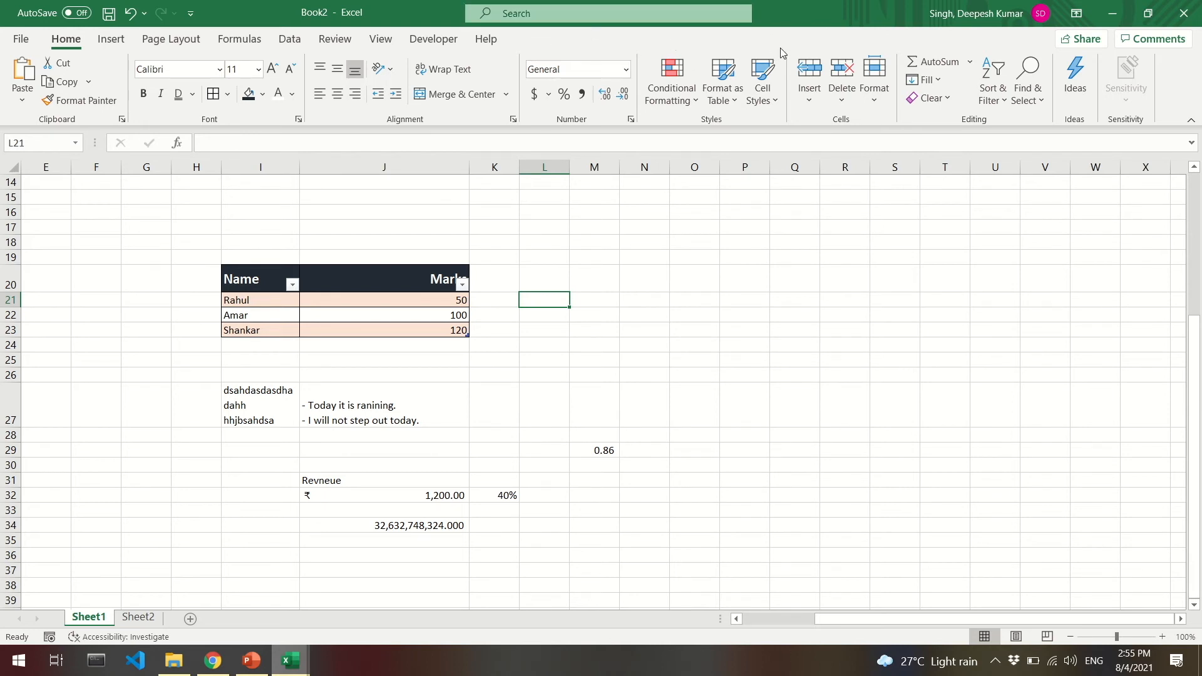
{"action": "left_click", "coordinate": [421, 332]}
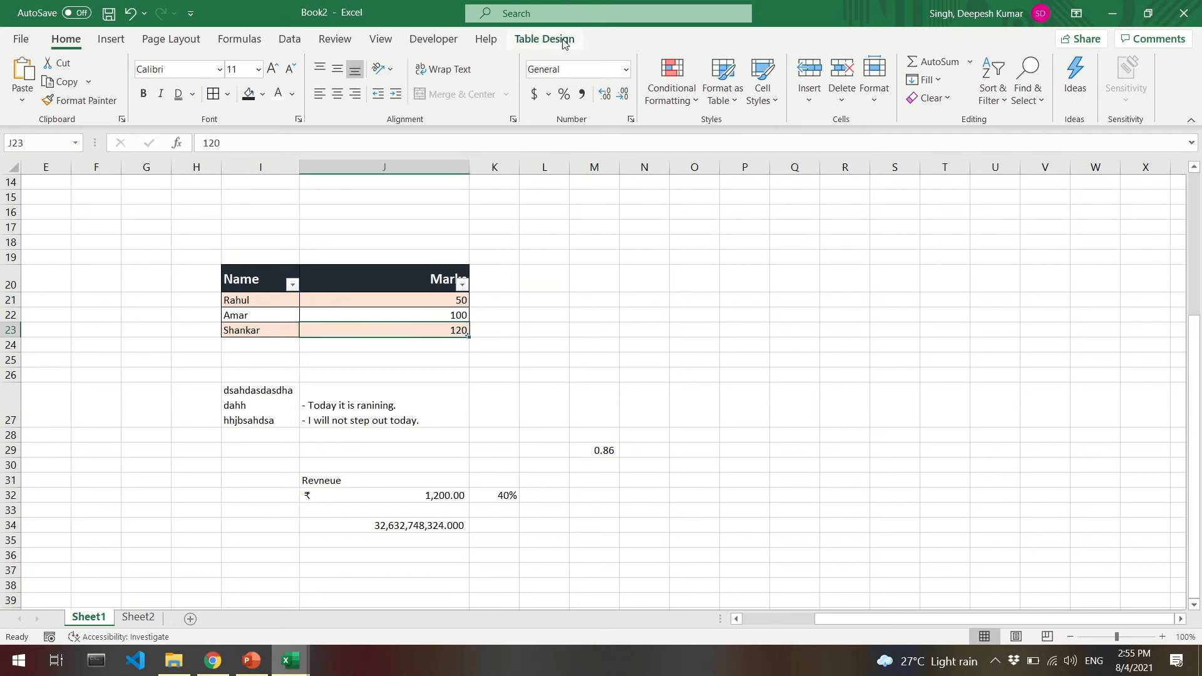
{"action": "left_click", "coordinate": [594, 346]}
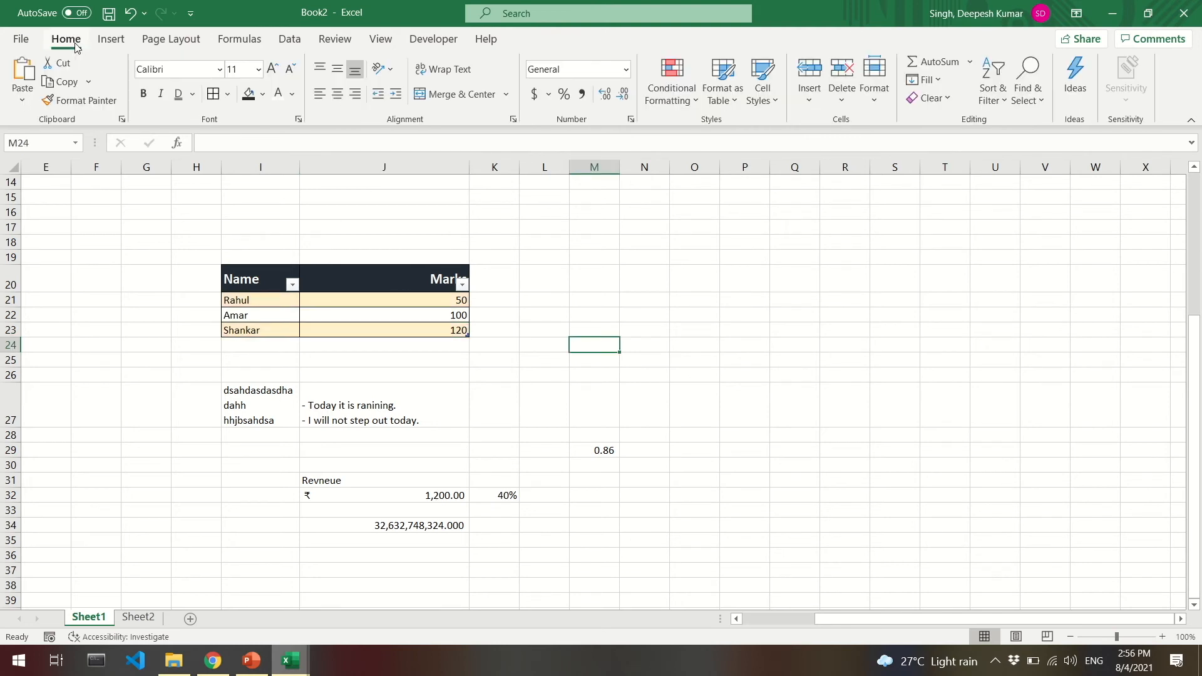
{"action": "left_click", "coordinate": [689, 107]}
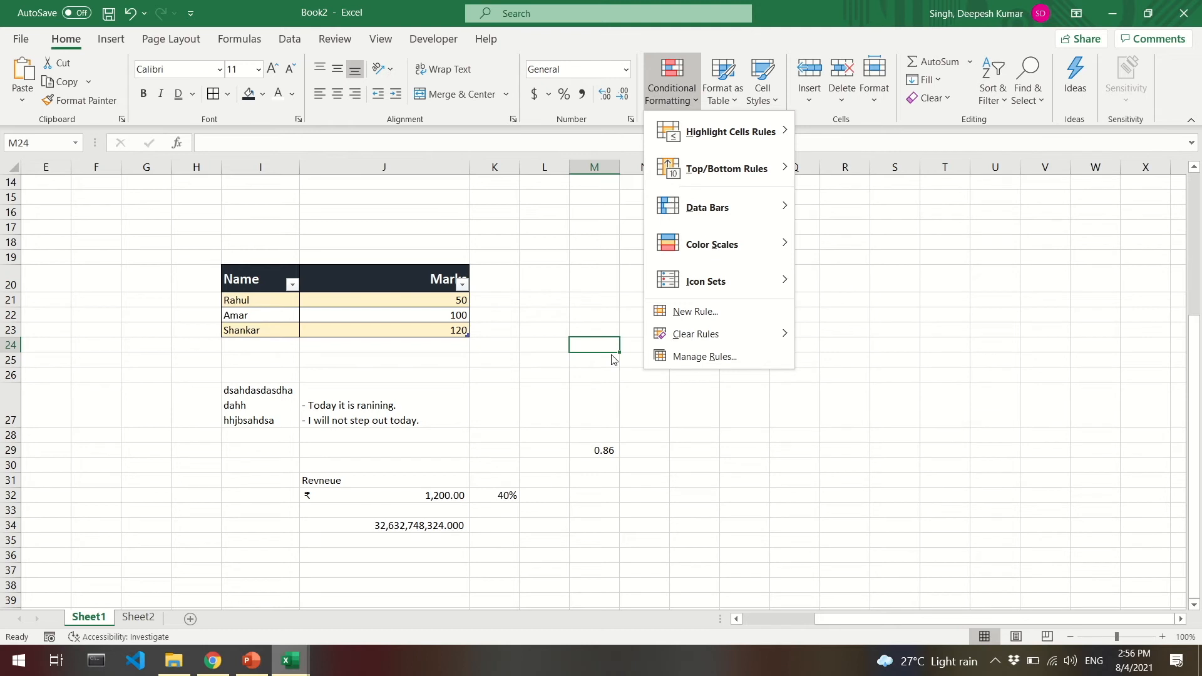
{"action": "left_click", "coordinate": [634, 242]}
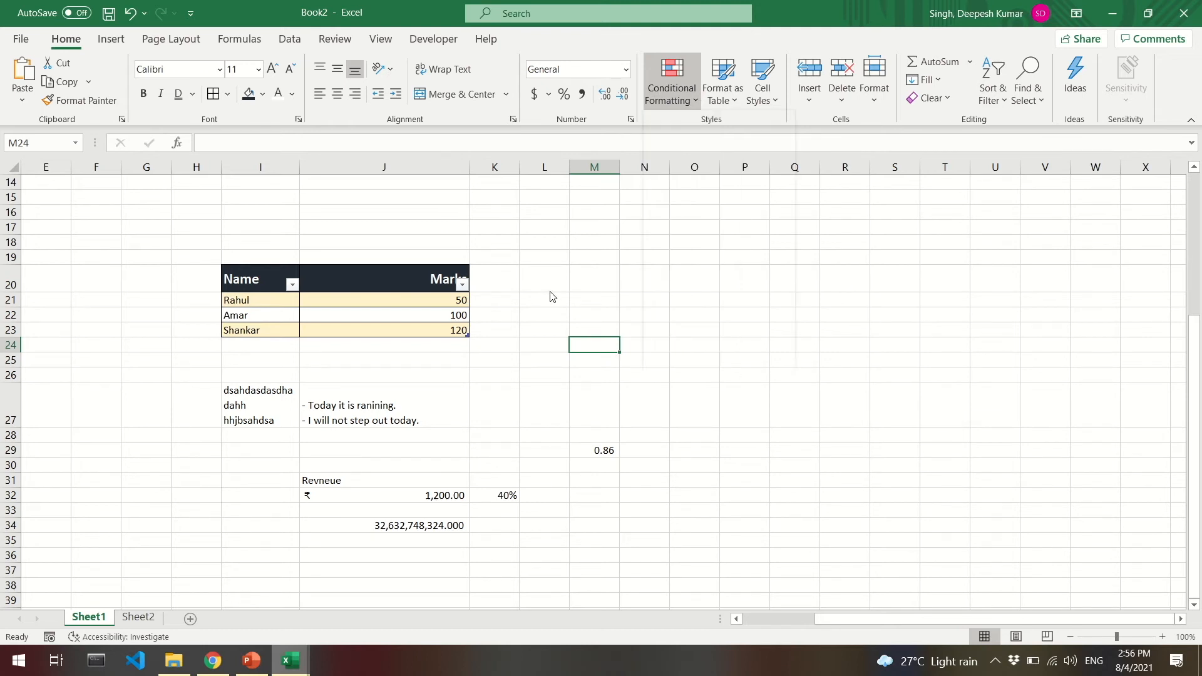
{"action": "scroll", "coordinate": [551, 297], "scroll_direction": "right", "scroll_amount": 1}
{"action": "left_click_drag", "start_coordinate": [208, 303], "coordinate": [223, 317]}
{"action": "left_click", "coordinate": [351, 326]}
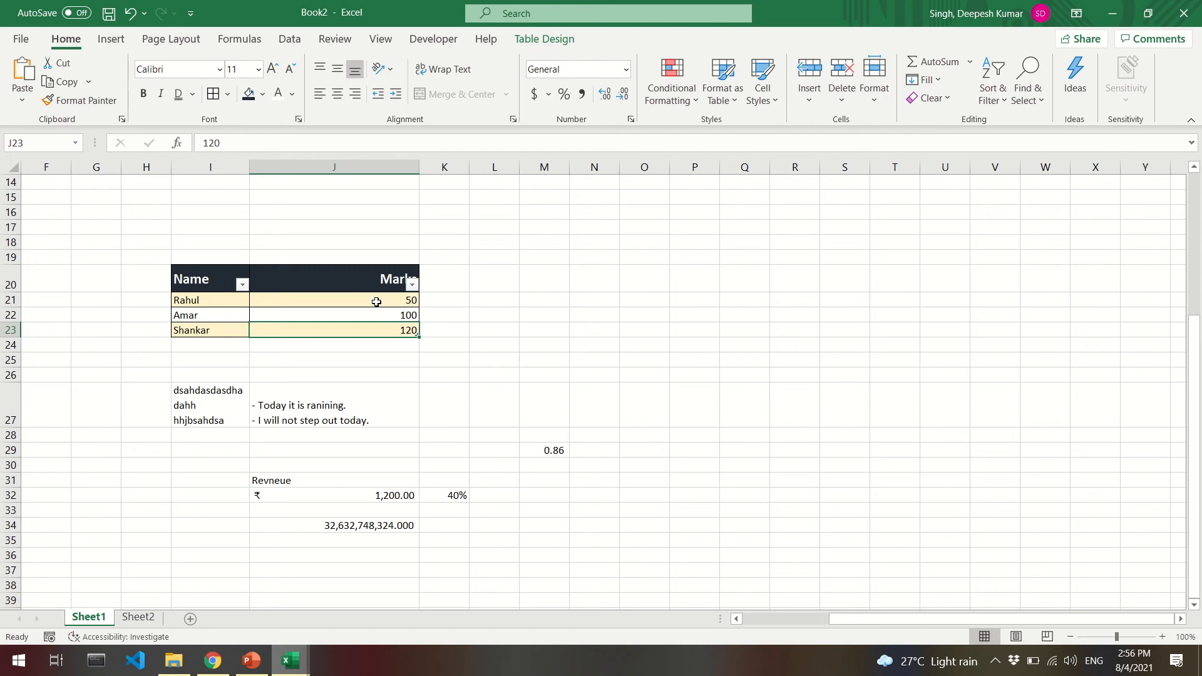
Step: Add a conditional formatting rule to J21:J23 that gives marks less than 70 Light Red Fill with Dark Red Text
{"action": "left_click_drag", "start_coordinate": [376, 302], "coordinate": [376, 331]}
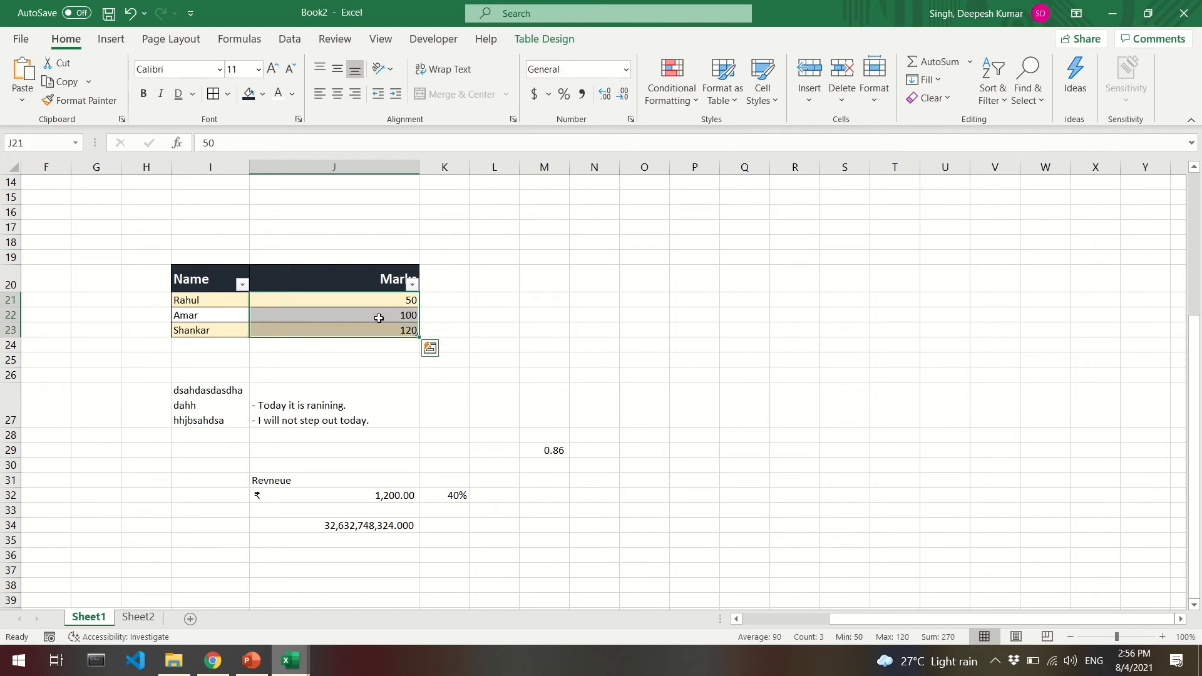
{"action": "left_click", "coordinate": [672, 84]}
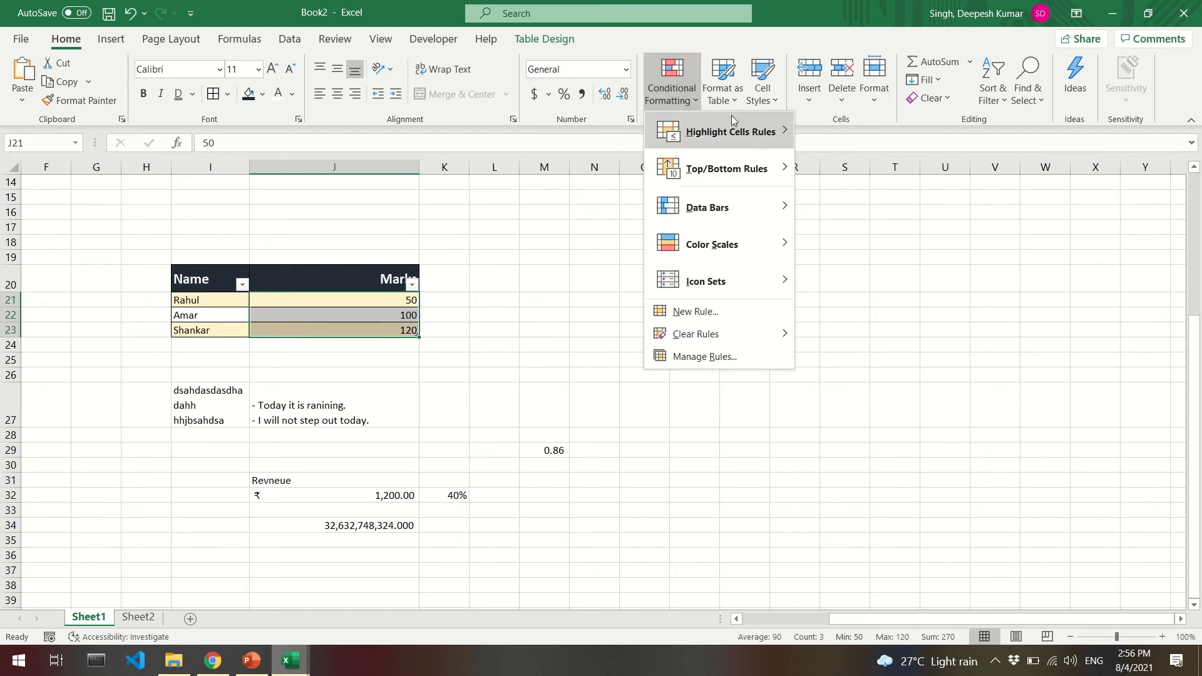
{"action": "mouse_move", "coordinate": [731, 115]}
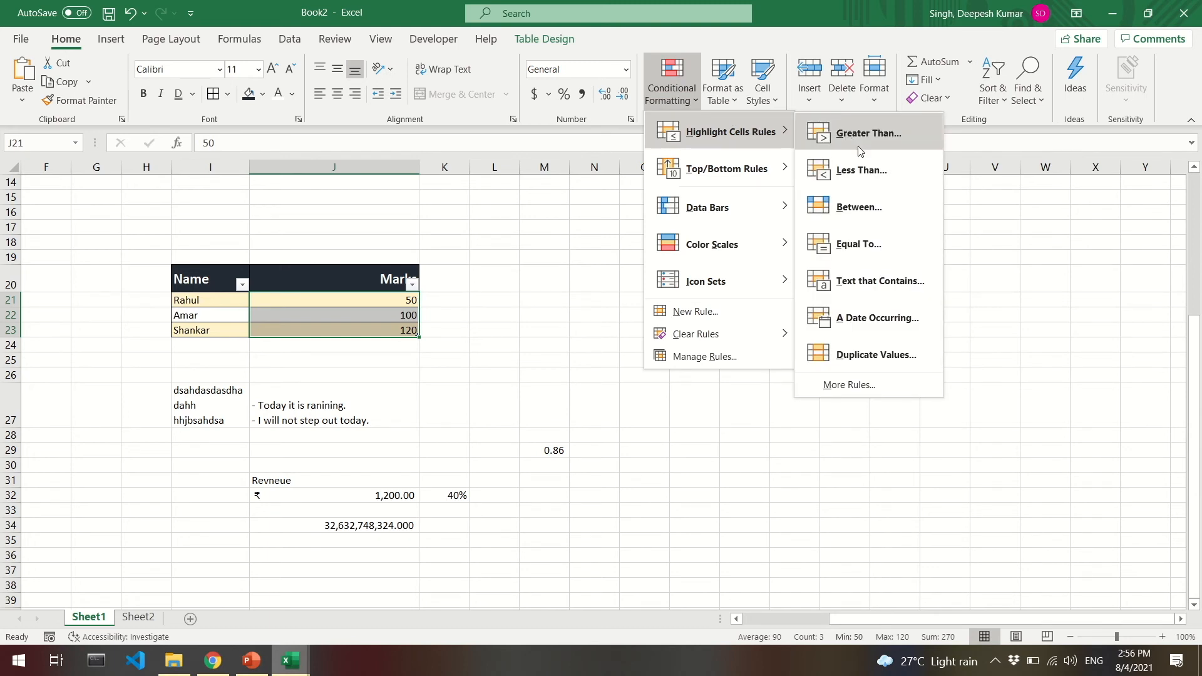
{"action": "left_click", "coordinate": [864, 172]}
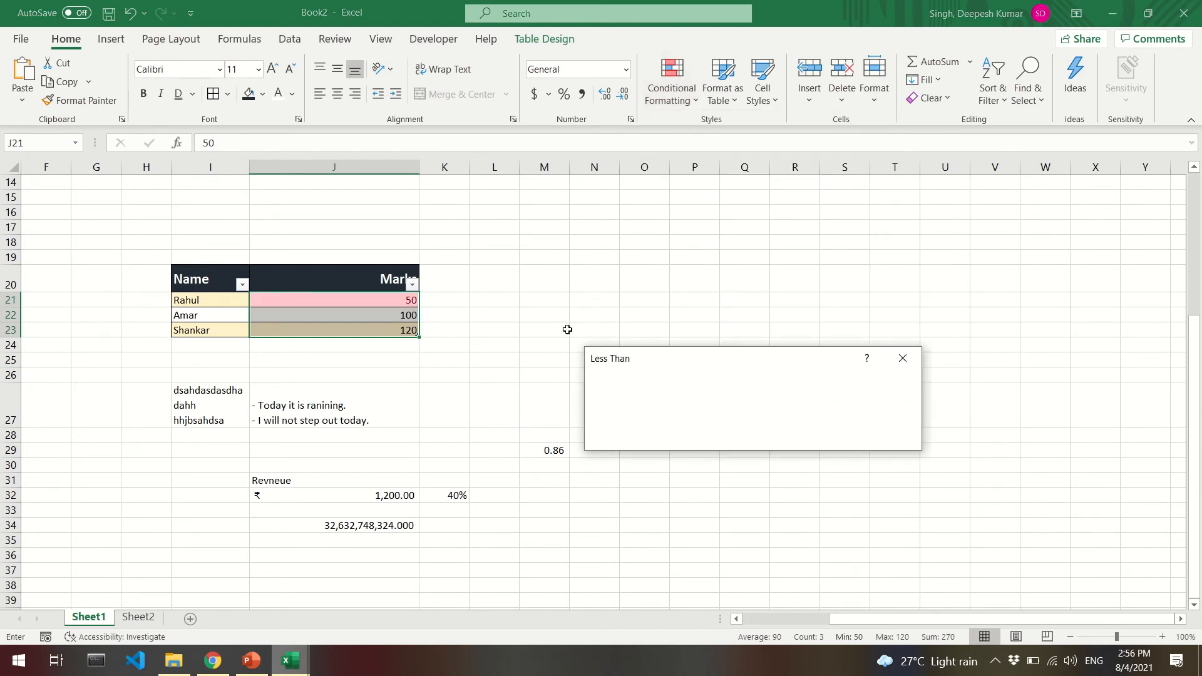
{"action": "type", "text": "70"}
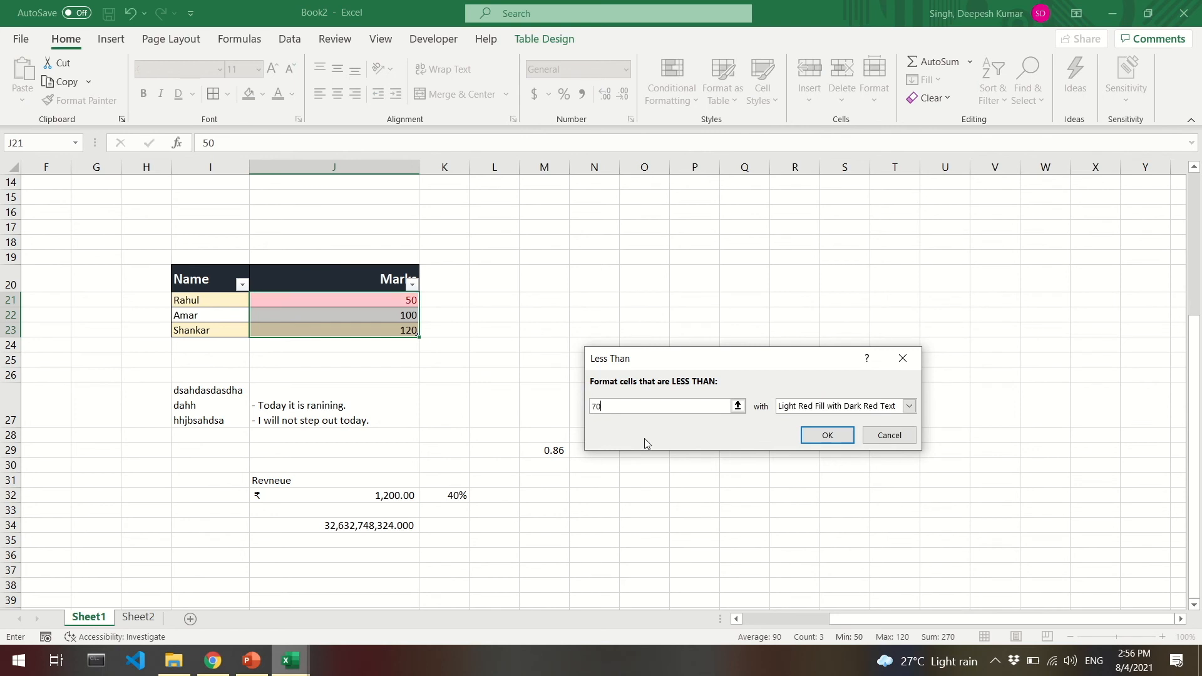
{"action": "left_click", "coordinate": [828, 434]}
Step: Add a conditional formatting rule to J21:J23 that gives marks greater than 70 Green Fill with Dark Green Text
{"action": "left_click", "coordinate": [682, 104]}
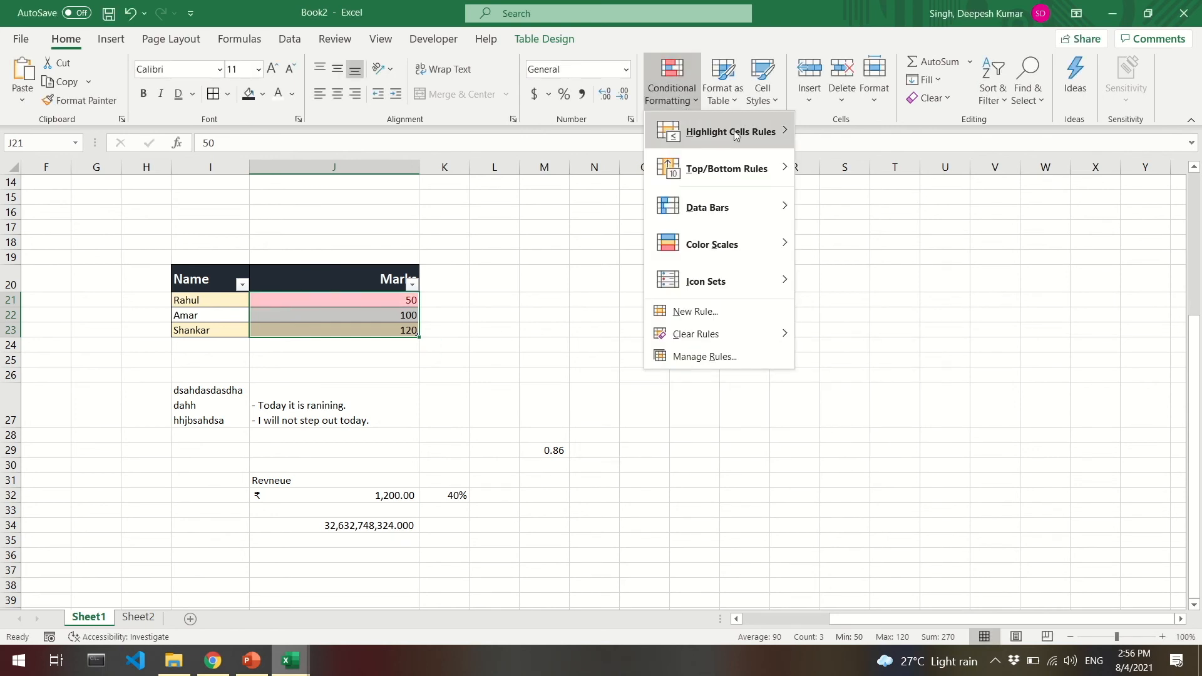
{"action": "mouse_move", "coordinate": [739, 132]}
{"action": "left_click", "coordinate": [841, 129]}
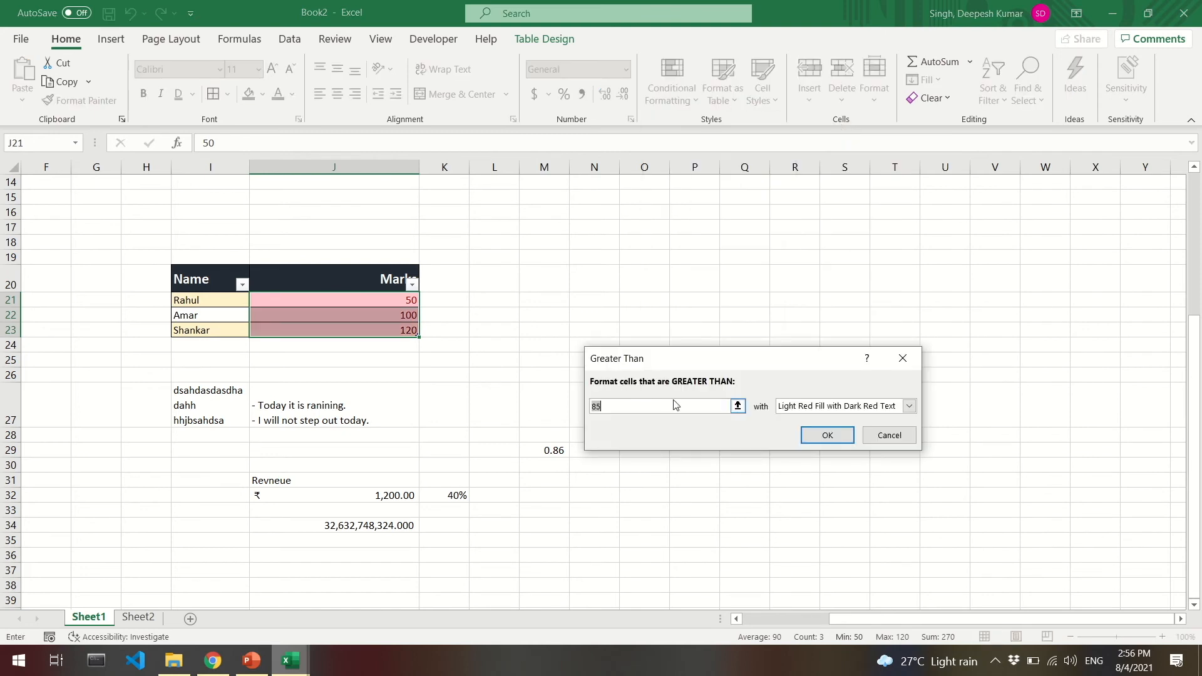
{"action": "type", "text": "70"}
{"action": "left_click", "coordinate": [910, 406]}
{"action": "left_click", "coordinate": [804, 440]}
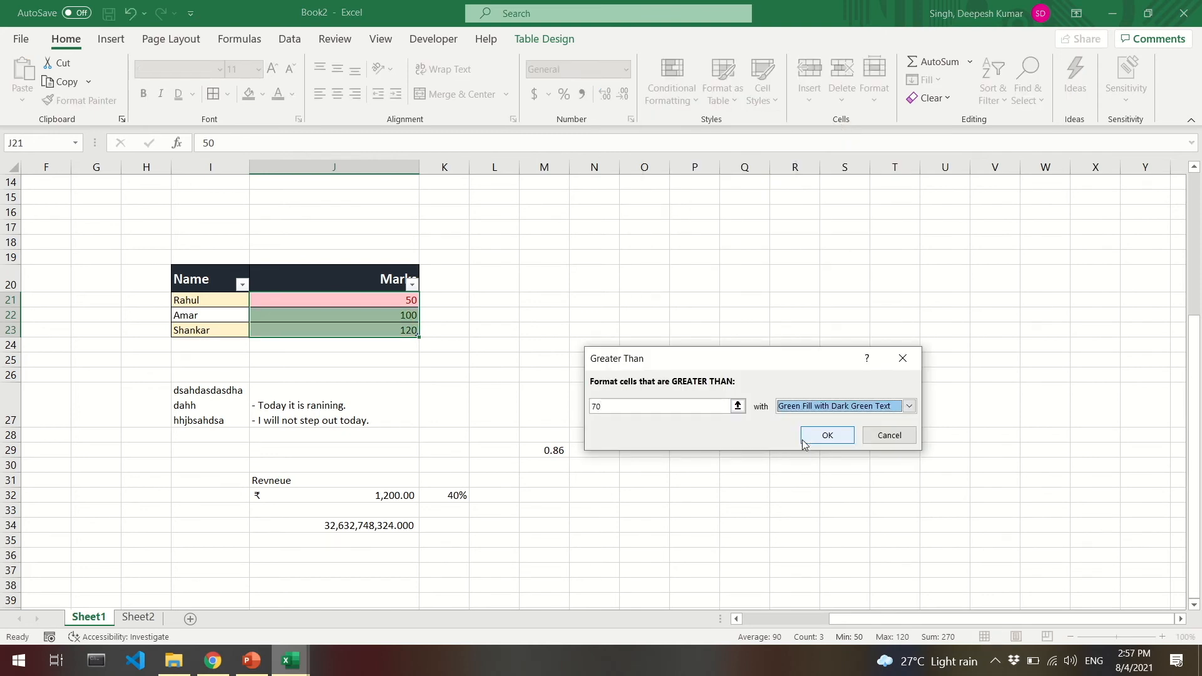
{"action": "left_click", "coordinate": [805, 440]}
{"action": "left_click", "coordinate": [594, 405]}
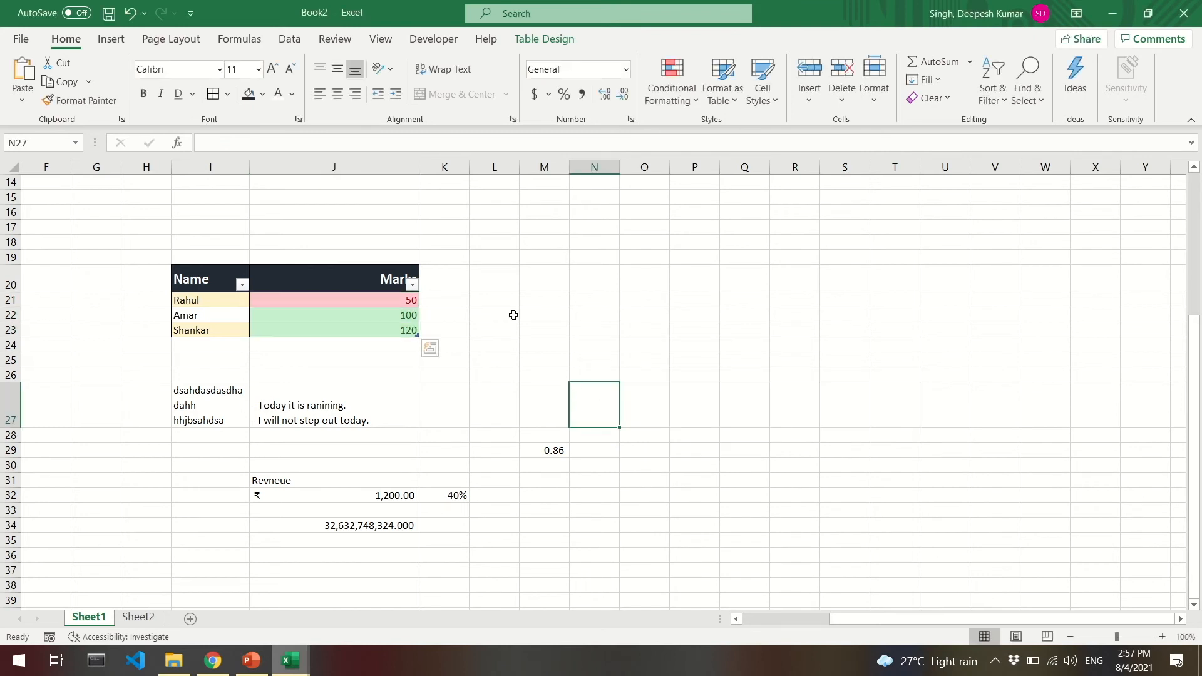
Step: Remove the filter buttons from the header row of the Name and Marks table
{"action": "left_click", "coordinate": [364, 295]}
{"action": "key", "text": "Up"}
{"action": "key", "text": "ctrl+shift+l"}
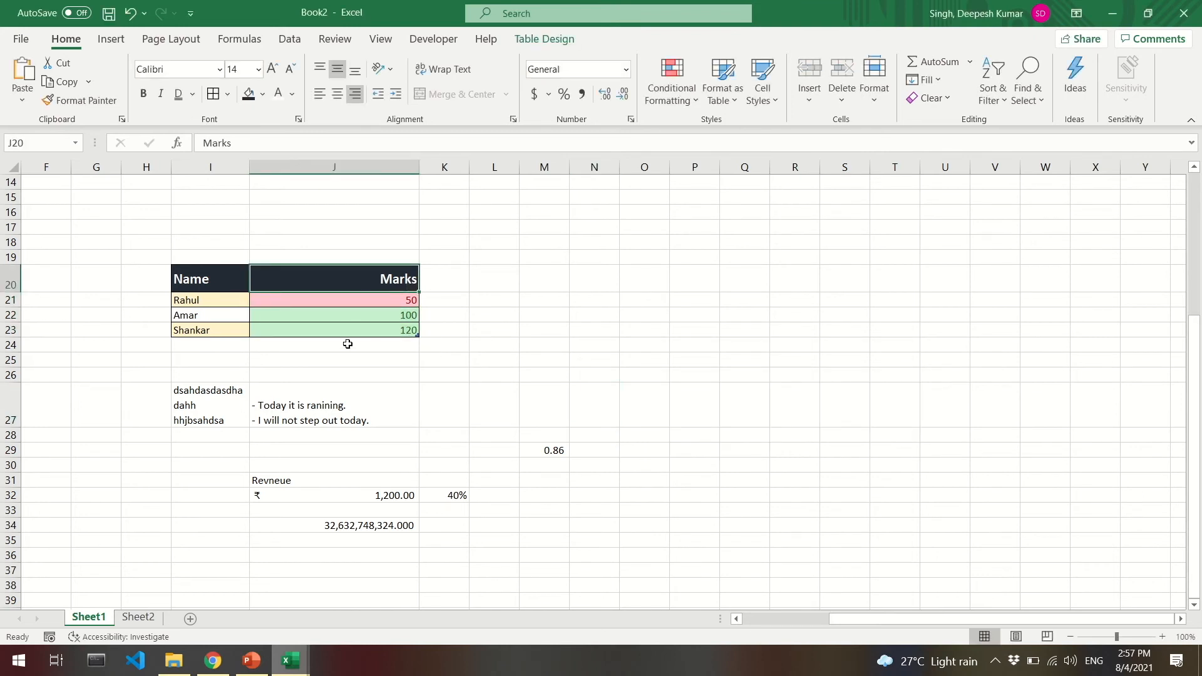
Step: Examine the highlighted marks and the available conditional formatting options, including the color scales
{"action": "left_click_drag", "start_coordinate": [209, 279], "coordinate": [357, 322]}
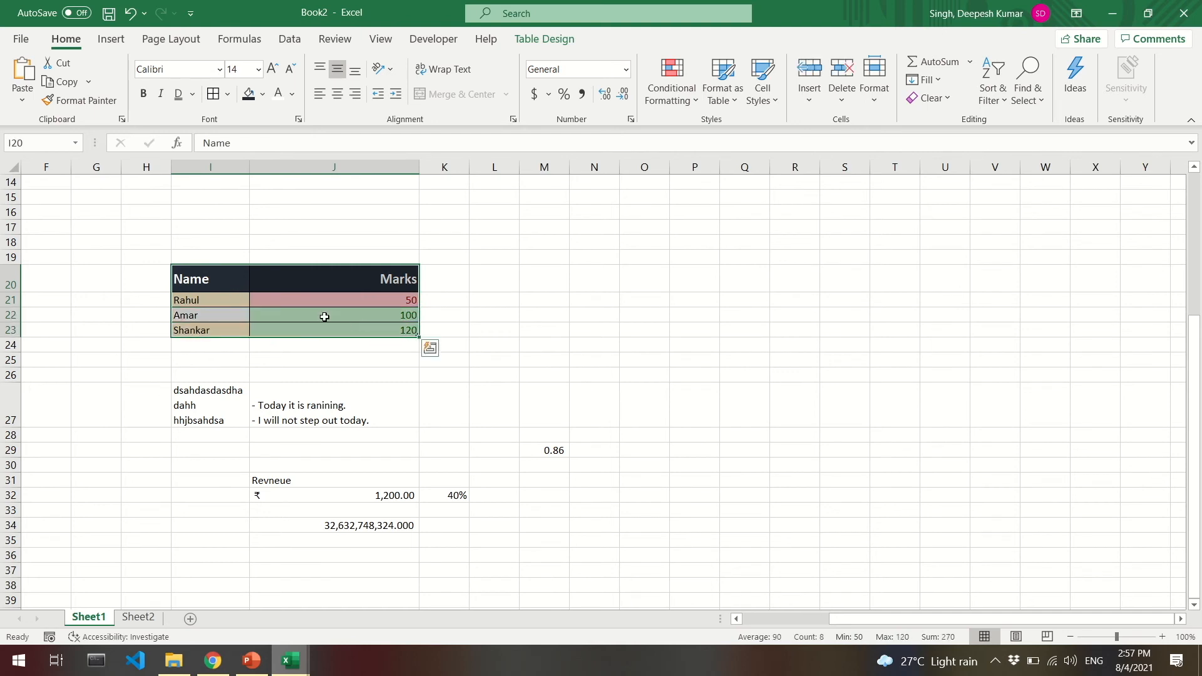
{"action": "left_click", "coordinate": [324, 317]}
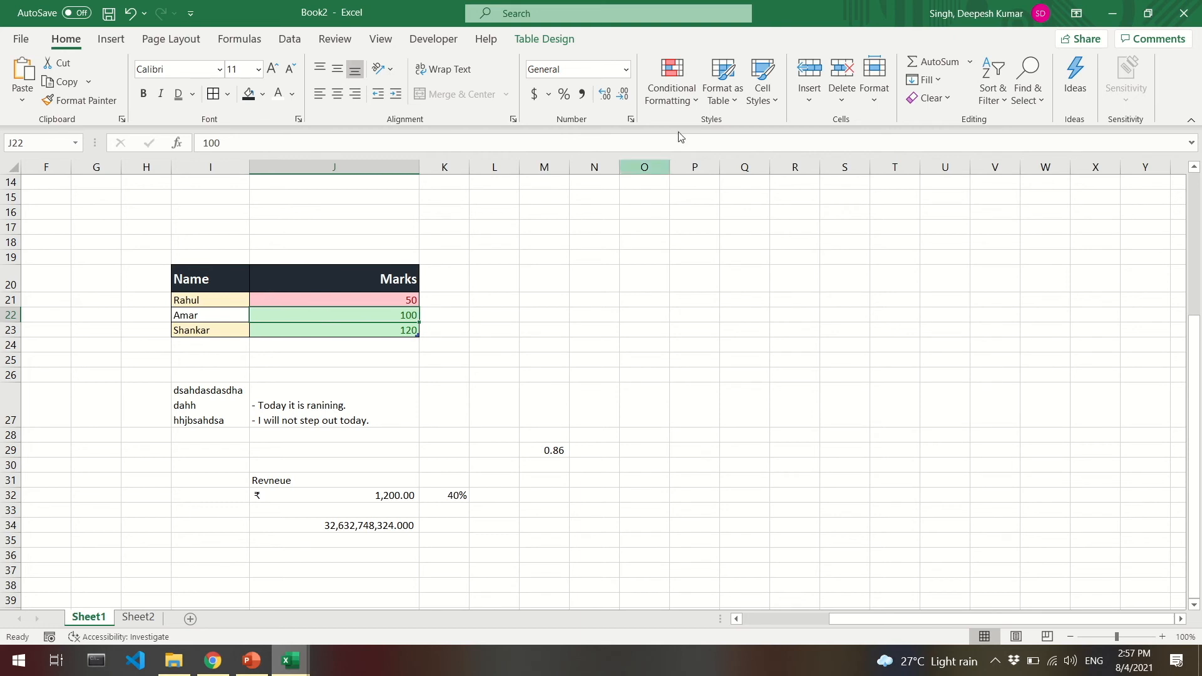
{"action": "left_click", "coordinate": [686, 106]}
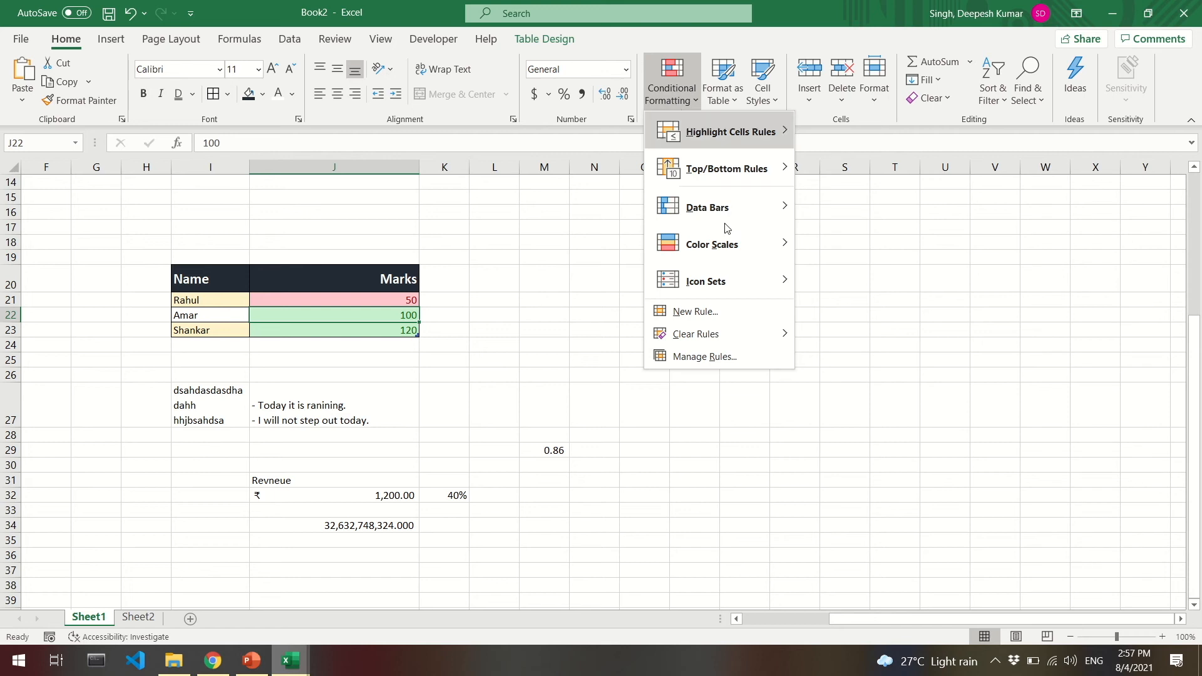
{"action": "mouse_move", "coordinate": [742, 263]}
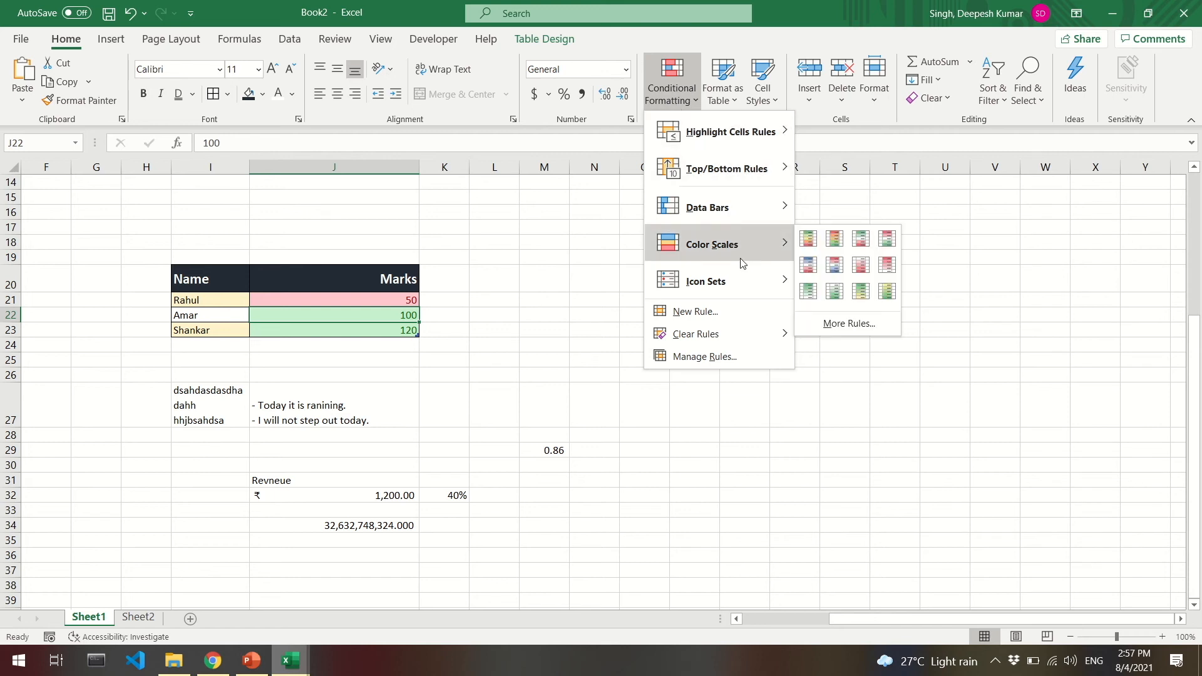
{"action": "left_click", "coordinate": [335, 324]}
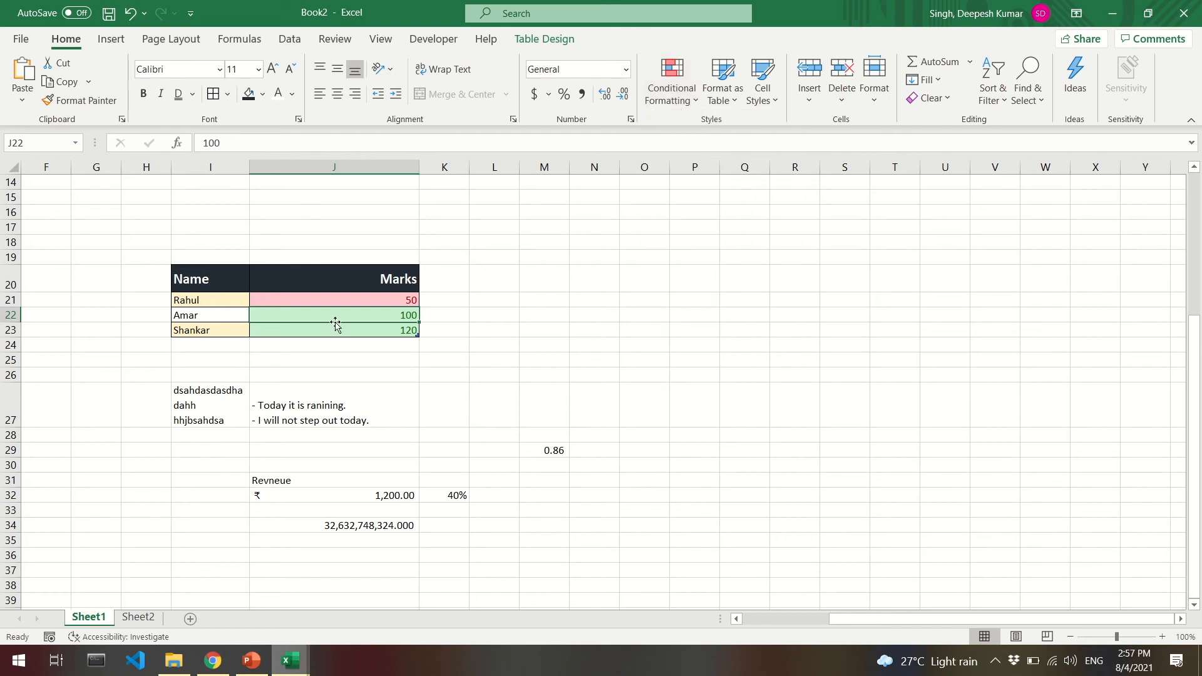
{"action": "left_click_drag", "start_coordinate": [217, 300], "coordinate": [276, 296]}
{"action": "left_click", "coordinate": [277, 296]}
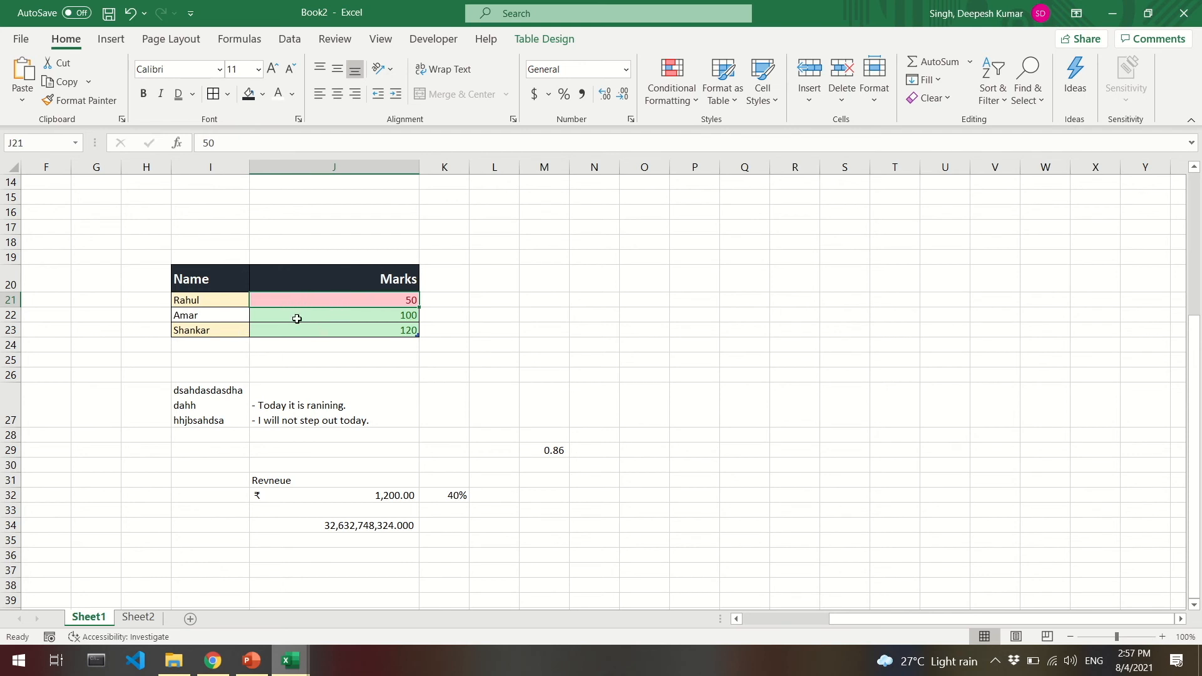
{"action": "mouse_move", "coordinate": [299, 317]}
{"action": "left_mouse_down"}
{"action": "mouse_move", "coordinate": [289, 344]}
{"action": "mouse_move", "coordinate": [297, 325]}
{"action": "left_mouse_up"}
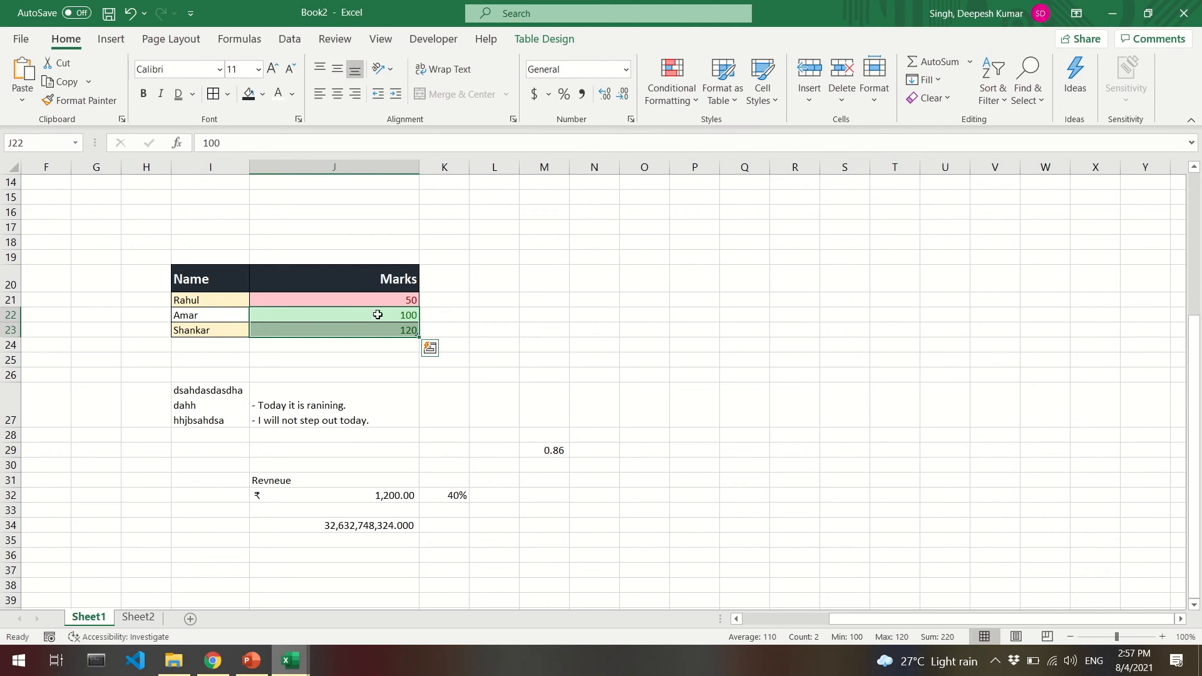
{"action": "left_click", "coordinate": [500, 299]}
{"action": "left_click", "coordinate": [689, 104]}
{"action": "left_click", "coordinate": [453, 313]}
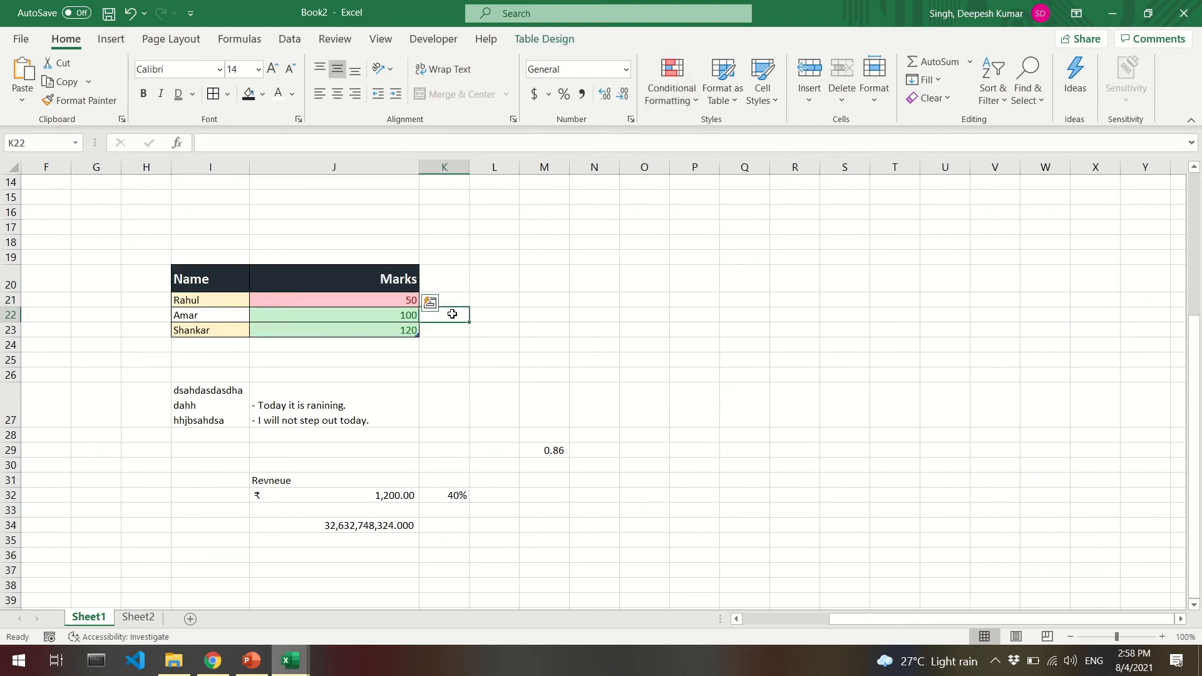
Step: Insert a new column between Name and Marks, at column J
{"action": "left_click", "coordinate": [377, 302]}
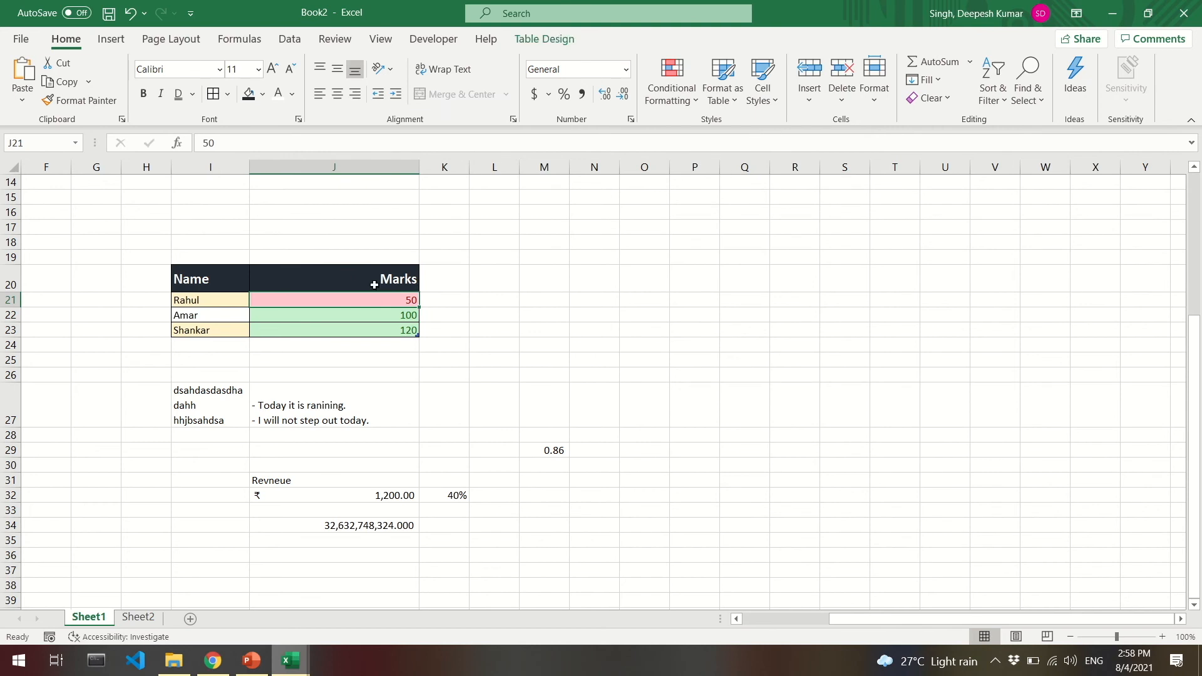
{"action": "left_click", "coordinate": [375, 280]}
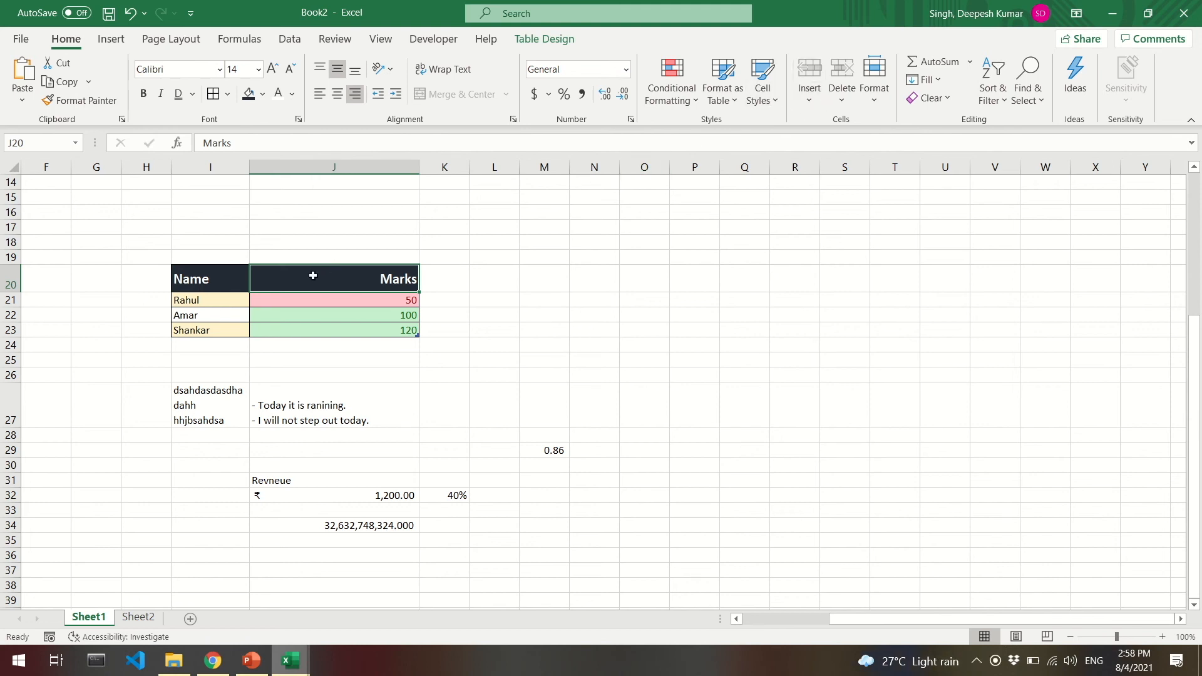
{"action": "left_click", "coordinate": [317, 160]}
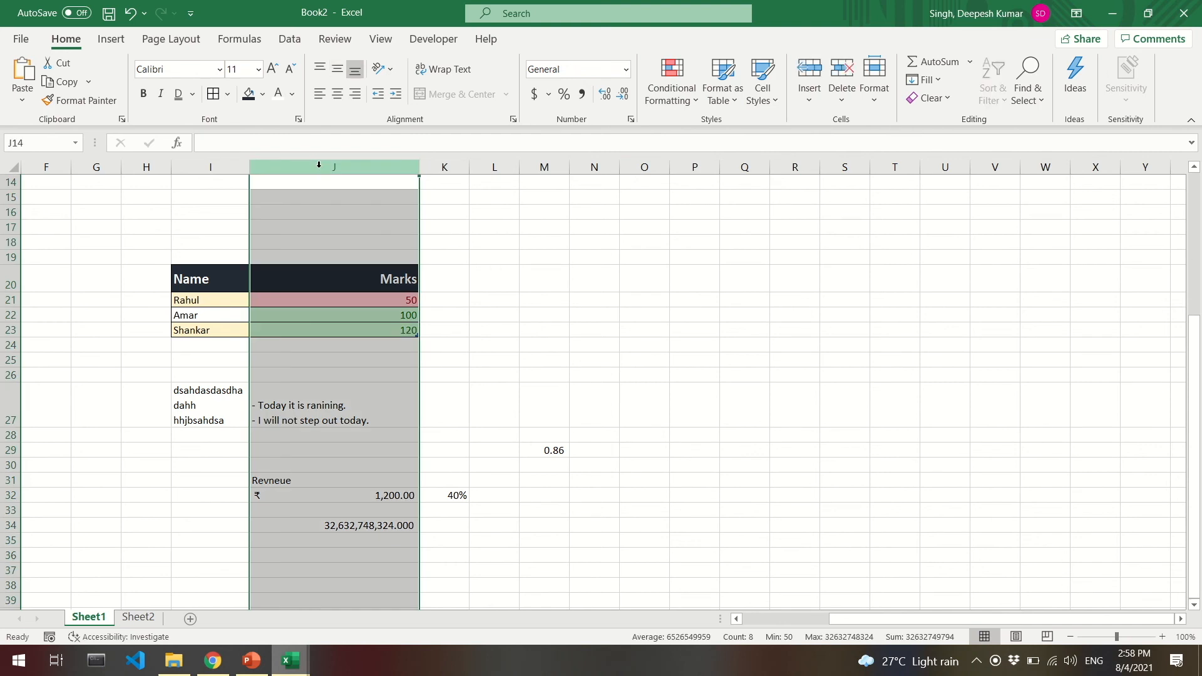
{"action": "left_click", "coordinate": [814, 94]}
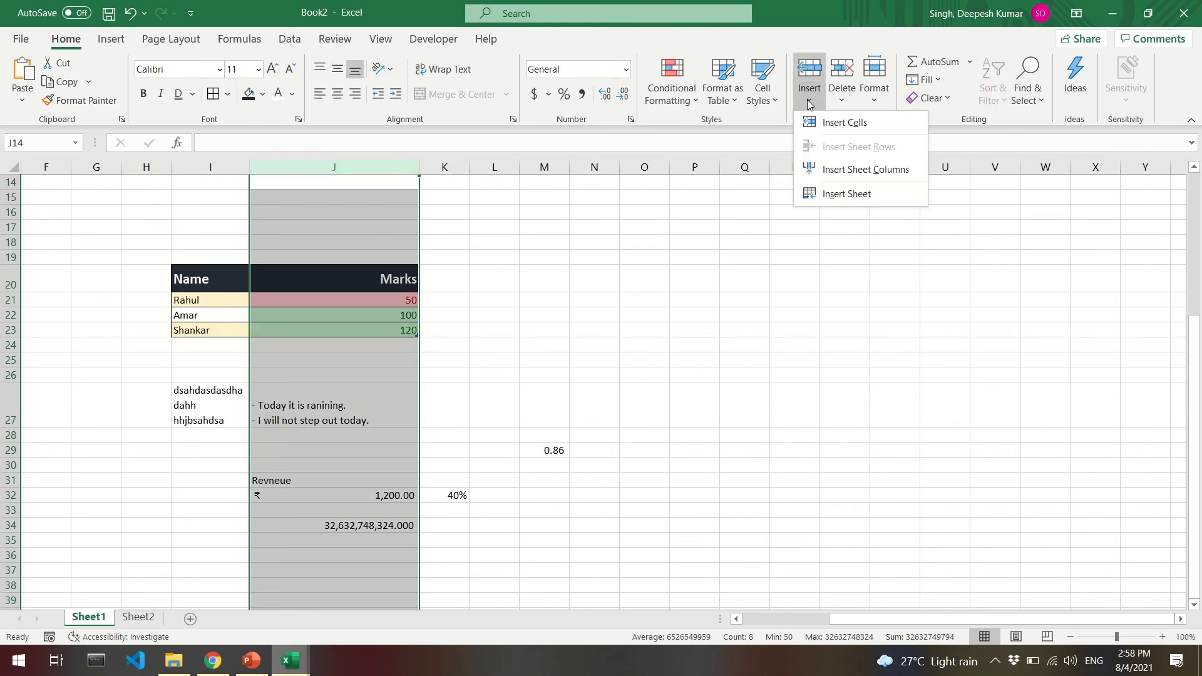
{"action": "left_click", "coordinate": [828, 123]}
{"action": "mouse_move", "coordinate": [294, 283]}
{"action": "left_mouse_down"}
{"action": "mouse_move", "coordinate": [301, 228]}
{"action": "mouse_move", "coordinate": [291, 275]}
{"action": "left_mouse_up"}
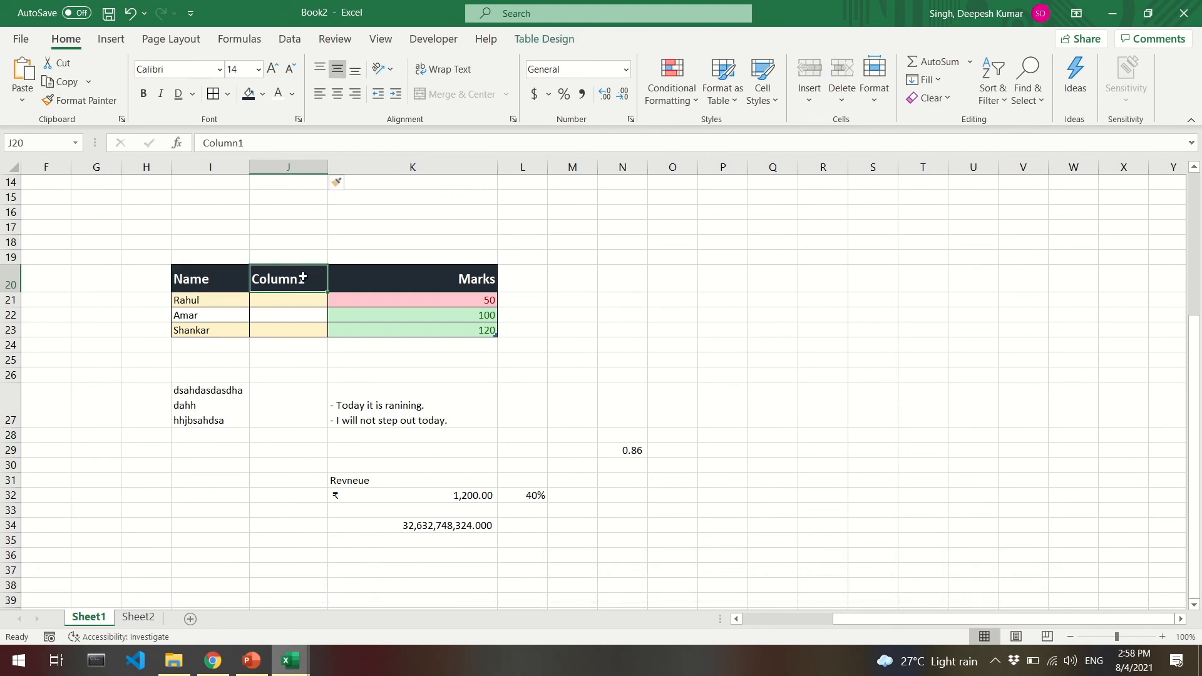
{"action": "left_click", "coordinate": [840, 303]}
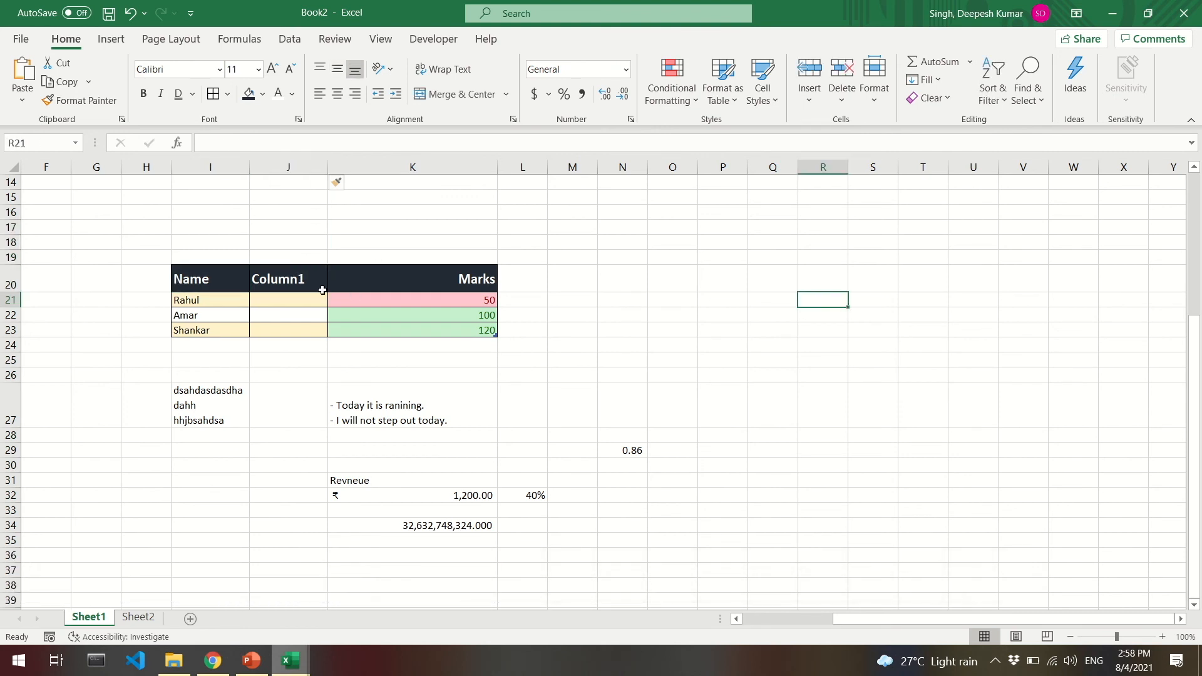
Step: Name the new table column Class and fill its three rows with X, XI and XII
{"action": "left_click", "coordinate": [268, 281]}
{"action": "type", "text": "Class"}
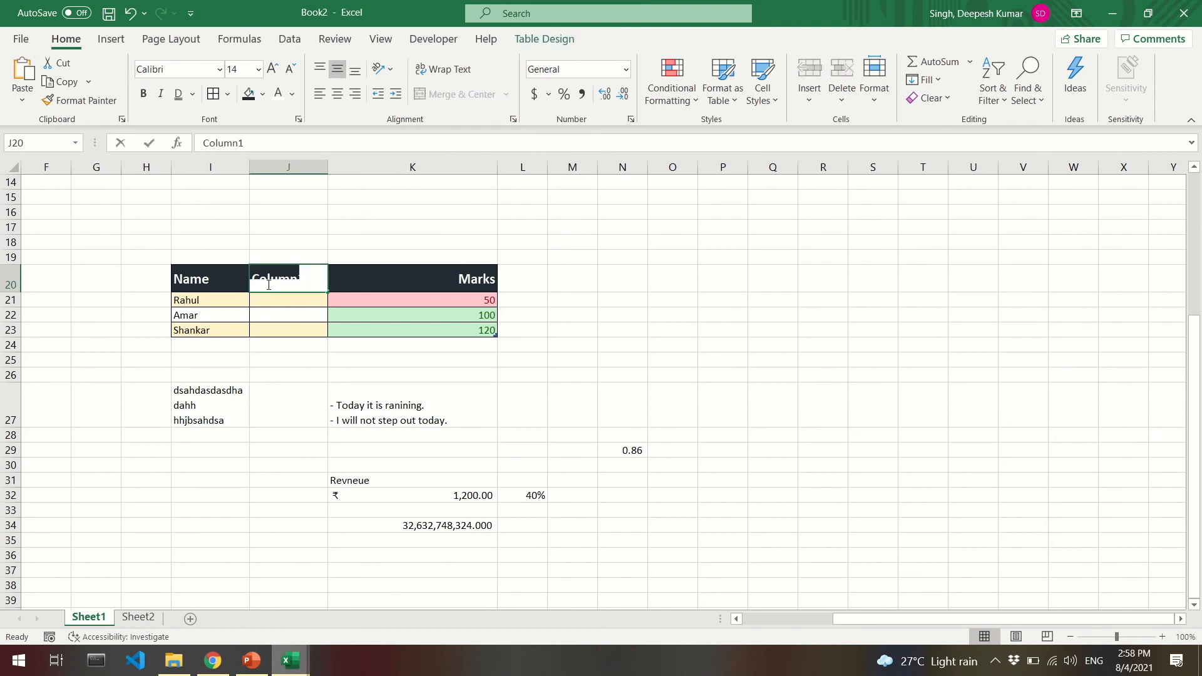
{"action": "key", "text": "Return"}
{"action": "type", "text": "X"}
{"action": "key", "text": "Return"}
{"action": "type", "text": "XI"}
{"action": "key", "text": "Return"}
{"action": "type", "text": "XII"}
{"action": "key", "text": "Return"}
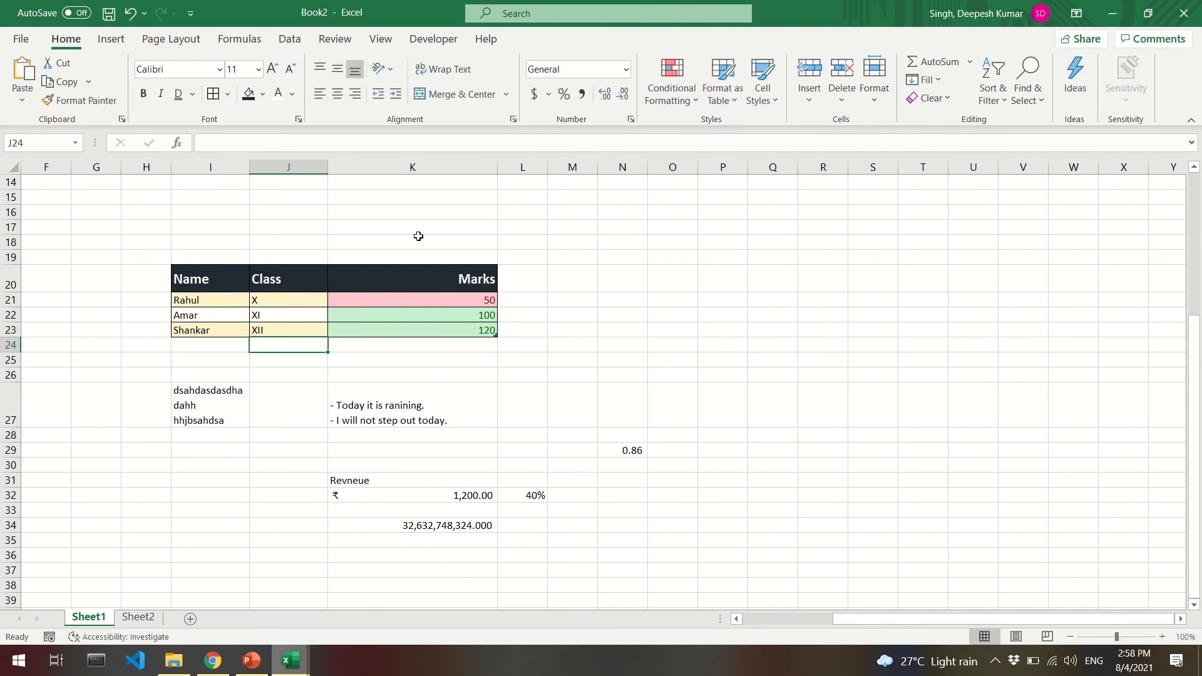
Step: Delete the whole Class column from the sheet
{"action": "left_click", "coordinate": [287, 280]}
{"action": "left_click", "coordinate": [297, 164]}
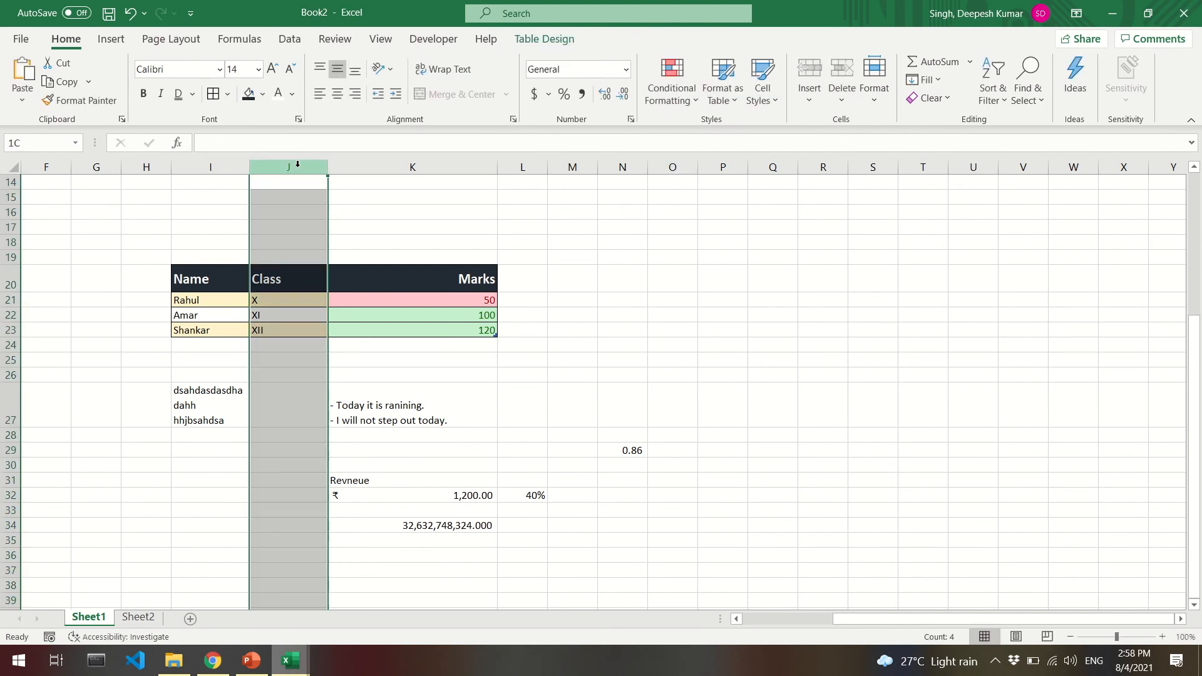
{"action": "left_click", "coordinate": [842, 96]}
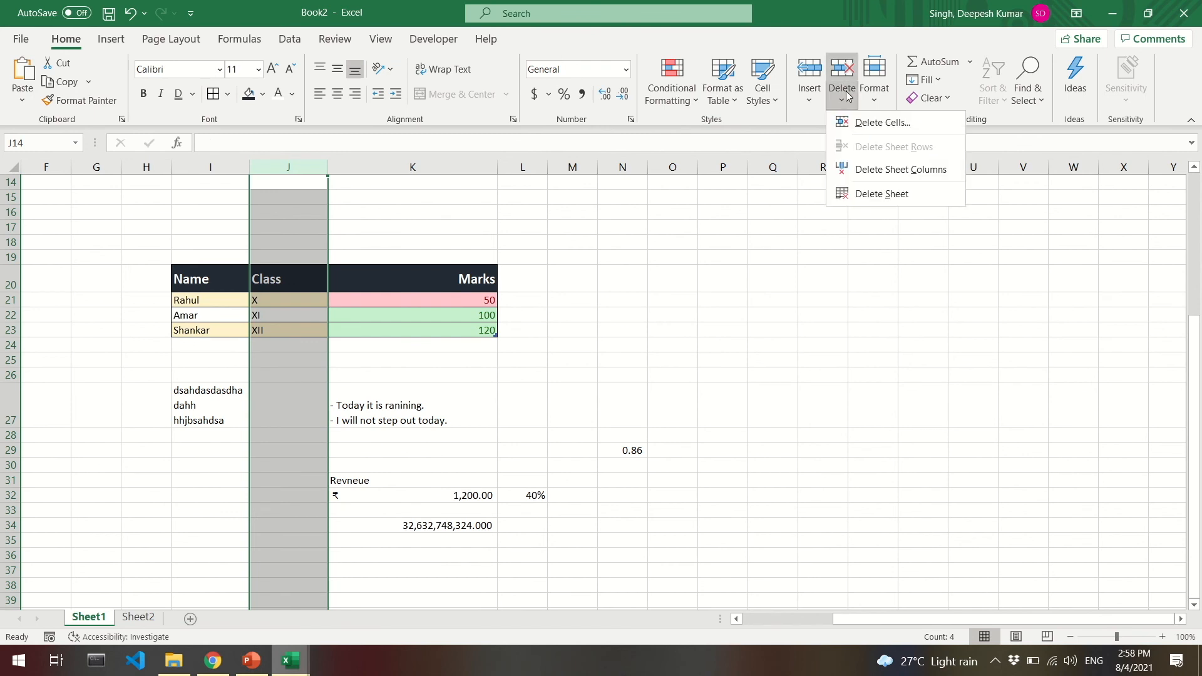
{"action": "left_click", "coordinate": [883, 122]}
{"action": "left_click", "coordinate": [426, 315]}
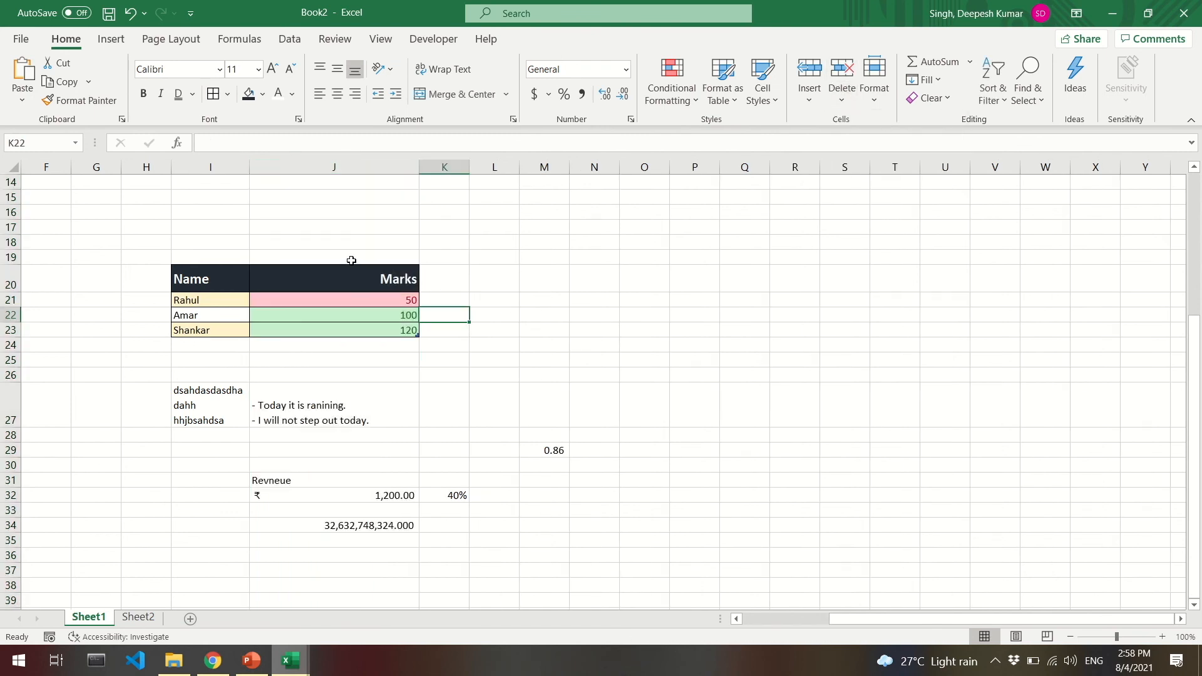
Step: Resize row 20, the table's header row, to a height of about 154
{"action": "left_click", "coordinate": [201, 330]}
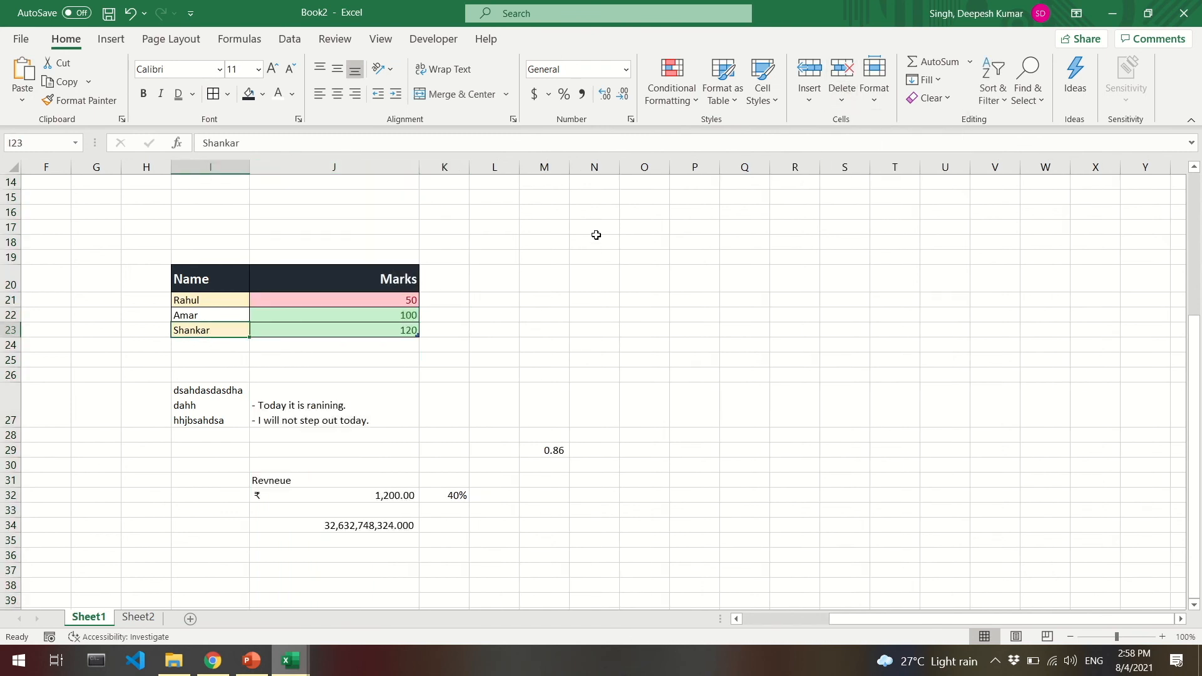
{"action": "left_click", "coordinate": [880, 101]}
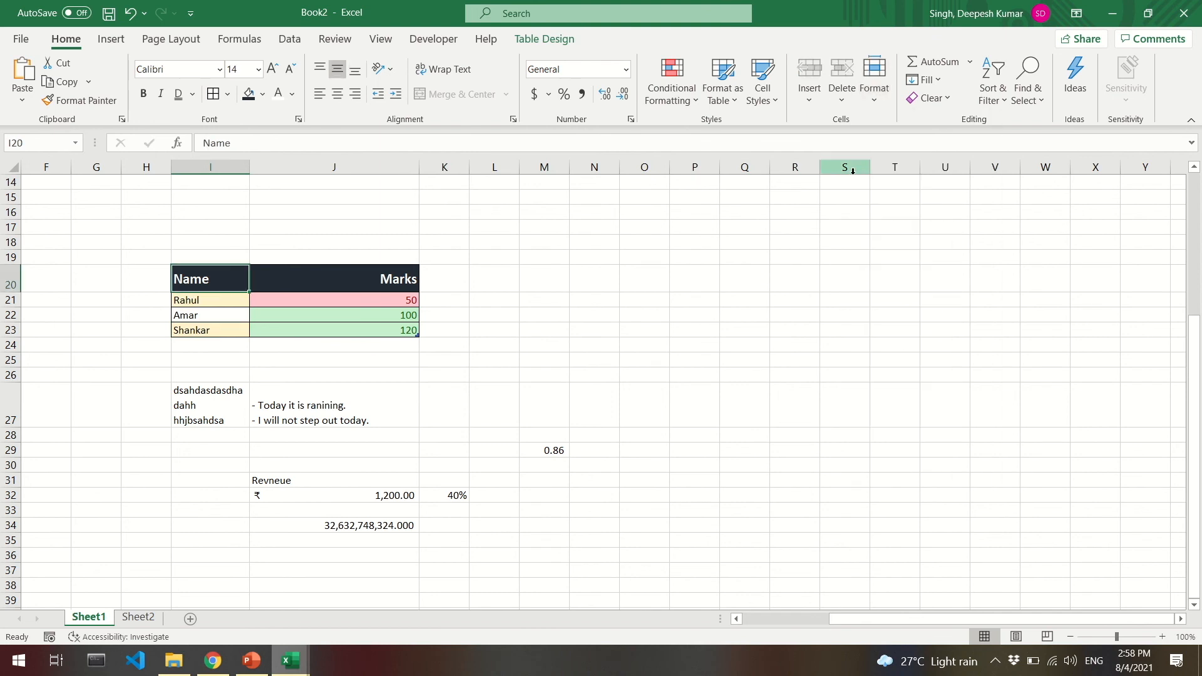
{"action": "left_click", "coordinate": [874, 101]}
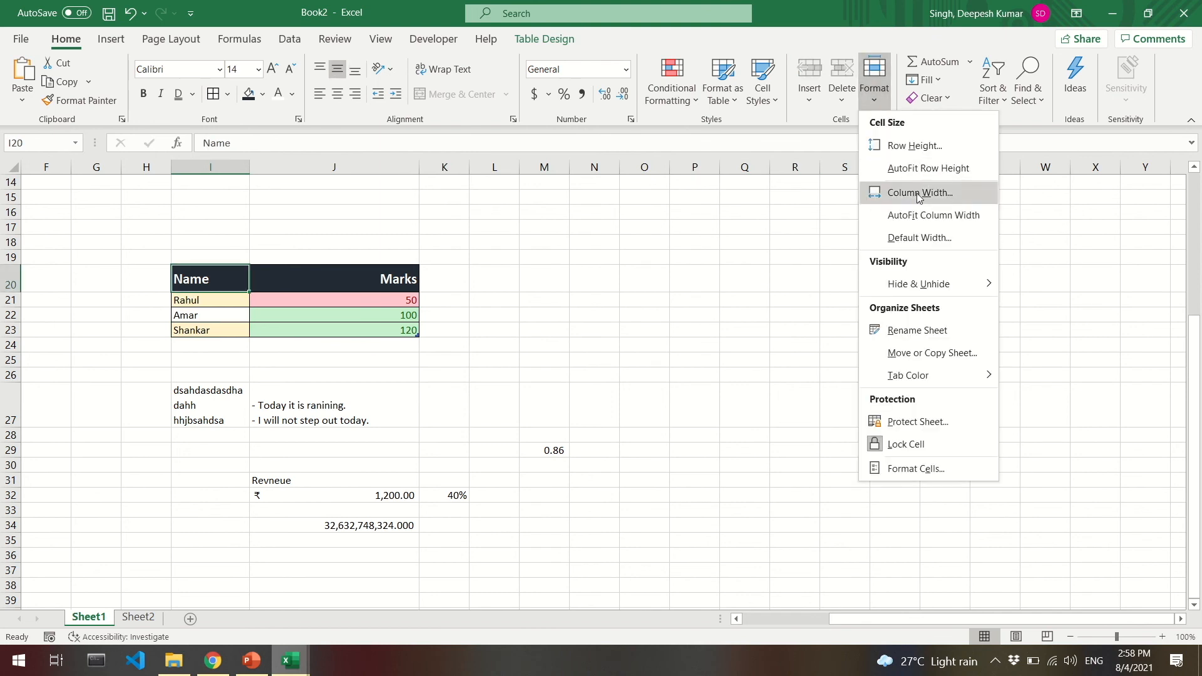
{"action": "left_click", "coordinate": [374, 330]}
{"action": "left_click_drag", "start_coordinate": [10, 300], "coordinate": [9, 425]}
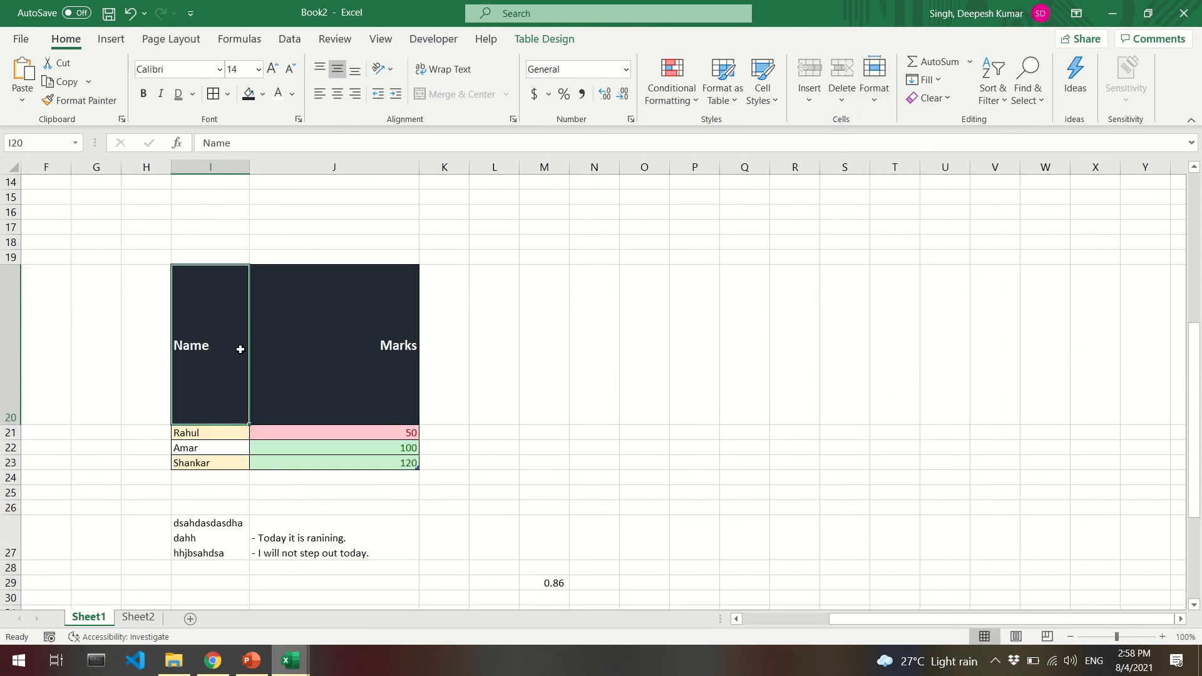
{"action": "left_click", "coordinate": [345, 361]}
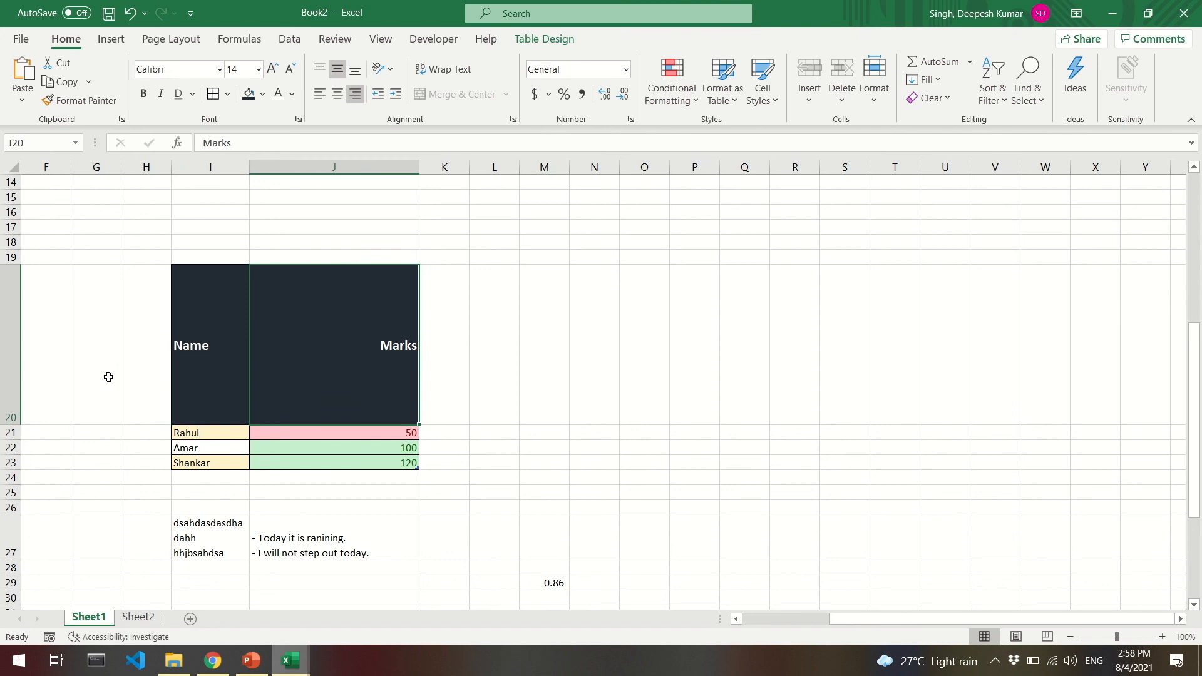
{"action": "left_click", "coordinate": [225, 371]}
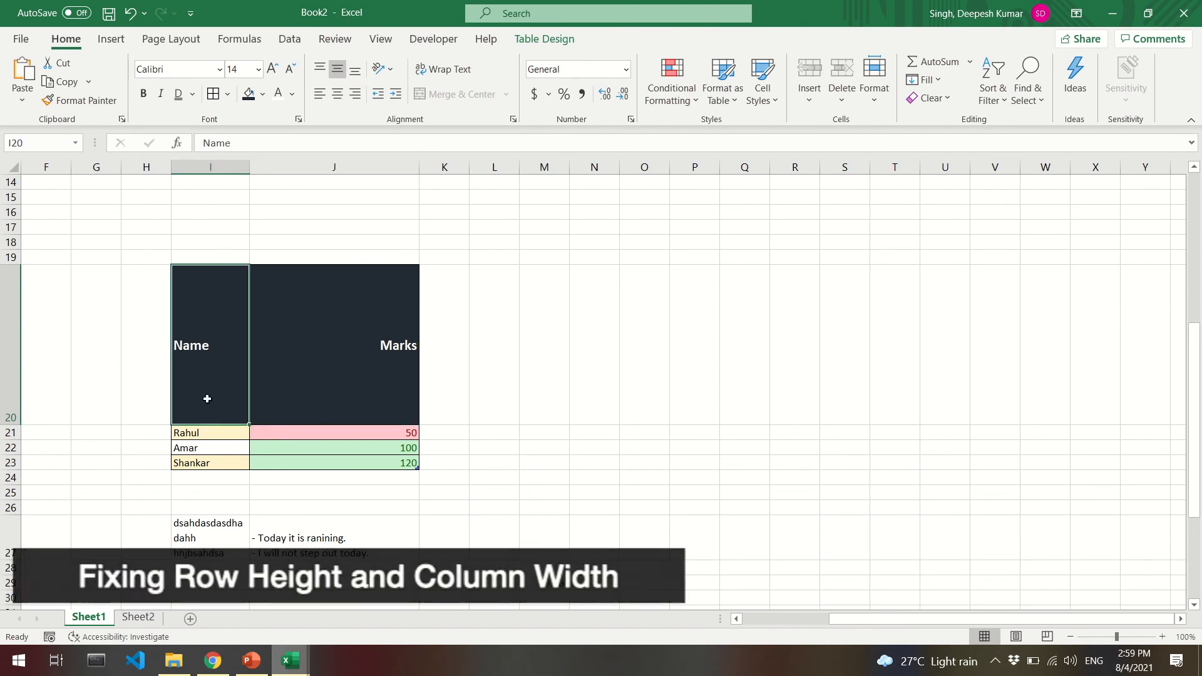
Step: Set the height of header row 20 to 15 and undo that change
{"action": "left_click", "coordinate": [876, 102]}
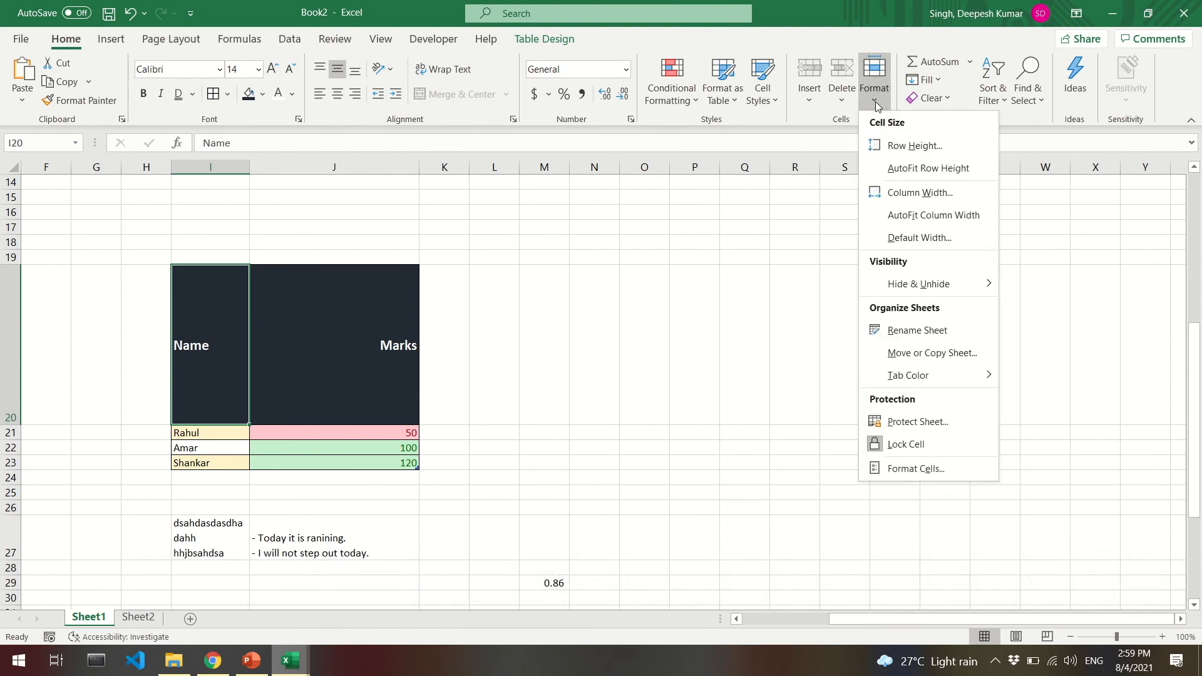
{"action": "left_click", "coordinate": [918, 147]}
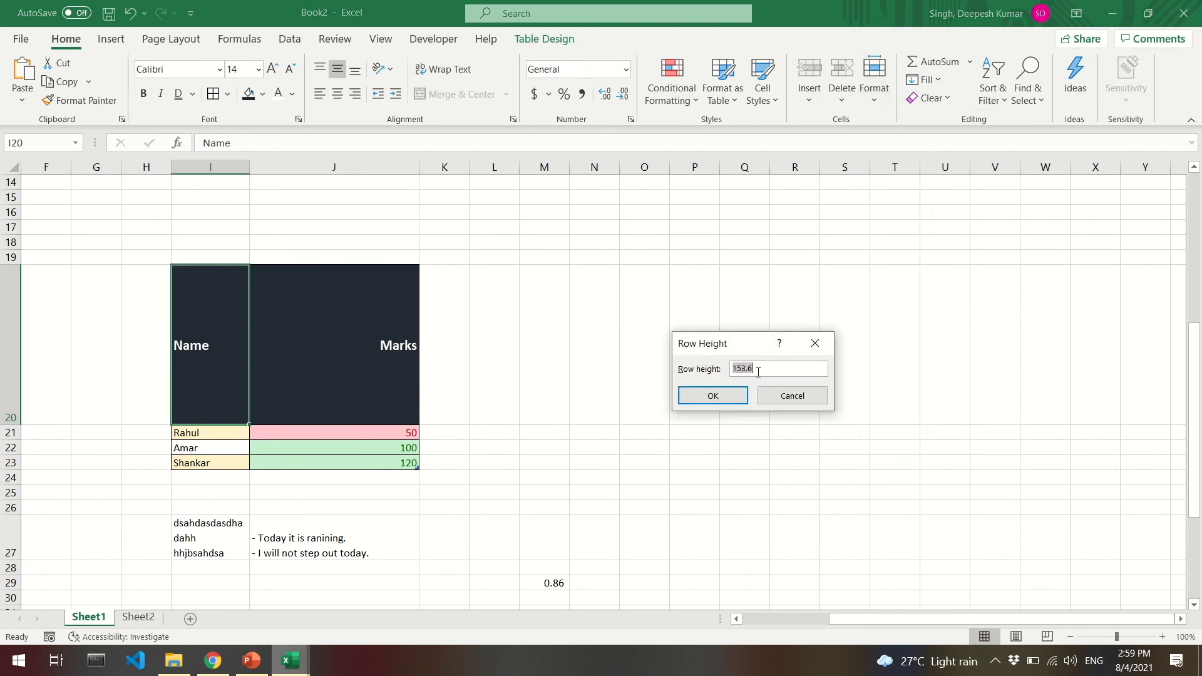
{"action": "type", "text": "15"}
{"action": "key", "text": "Return"}
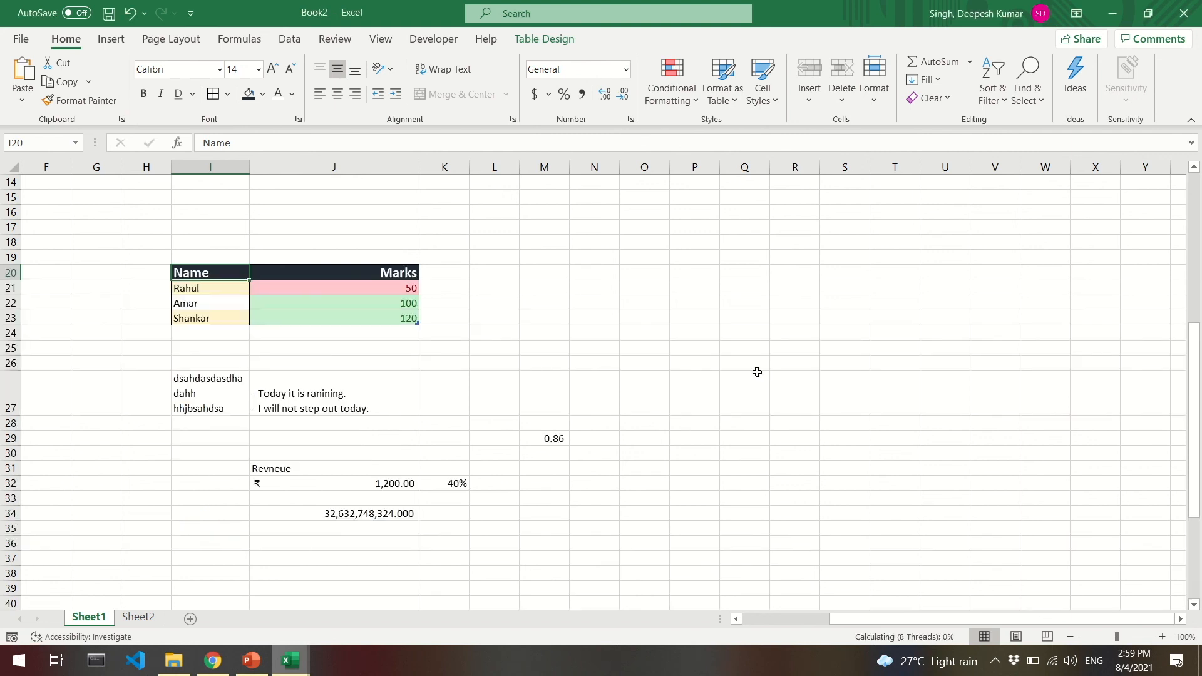
{"action": "key", "text": "ctrl+z"}
Step: AutoFit the height of header row 20 and check its row height value without changing it
{"action": "left_click", "coordinate": [877, 91]}
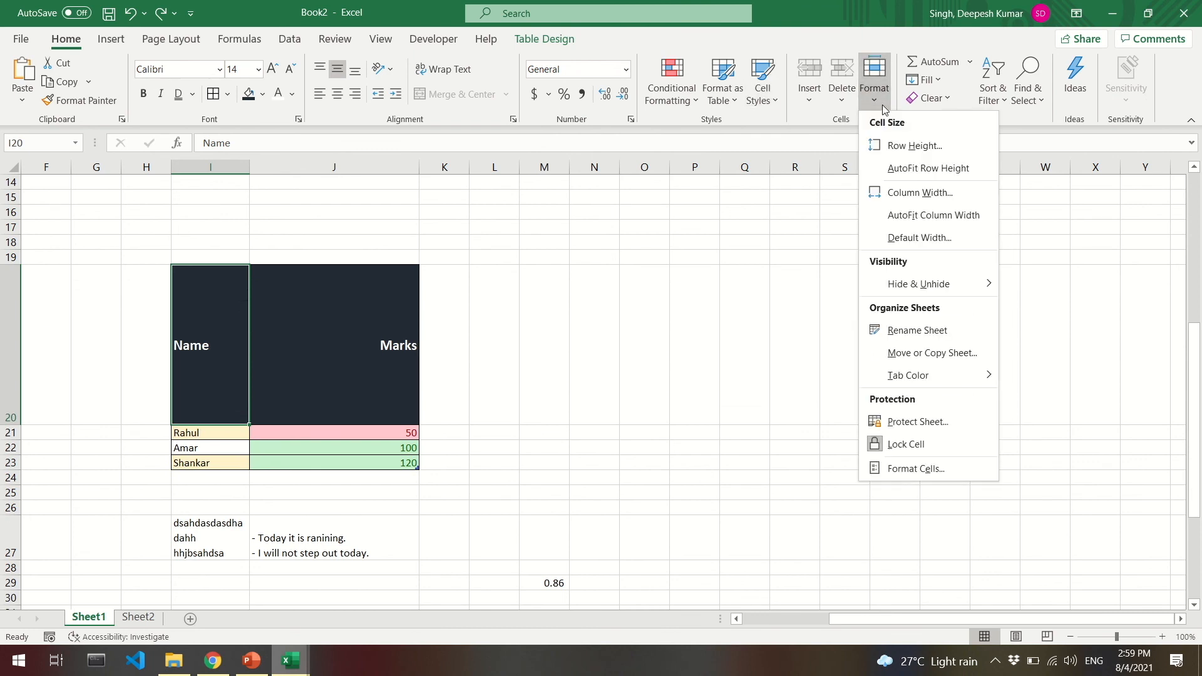
{"action": "left_click", "coordinate": [930, 169]}
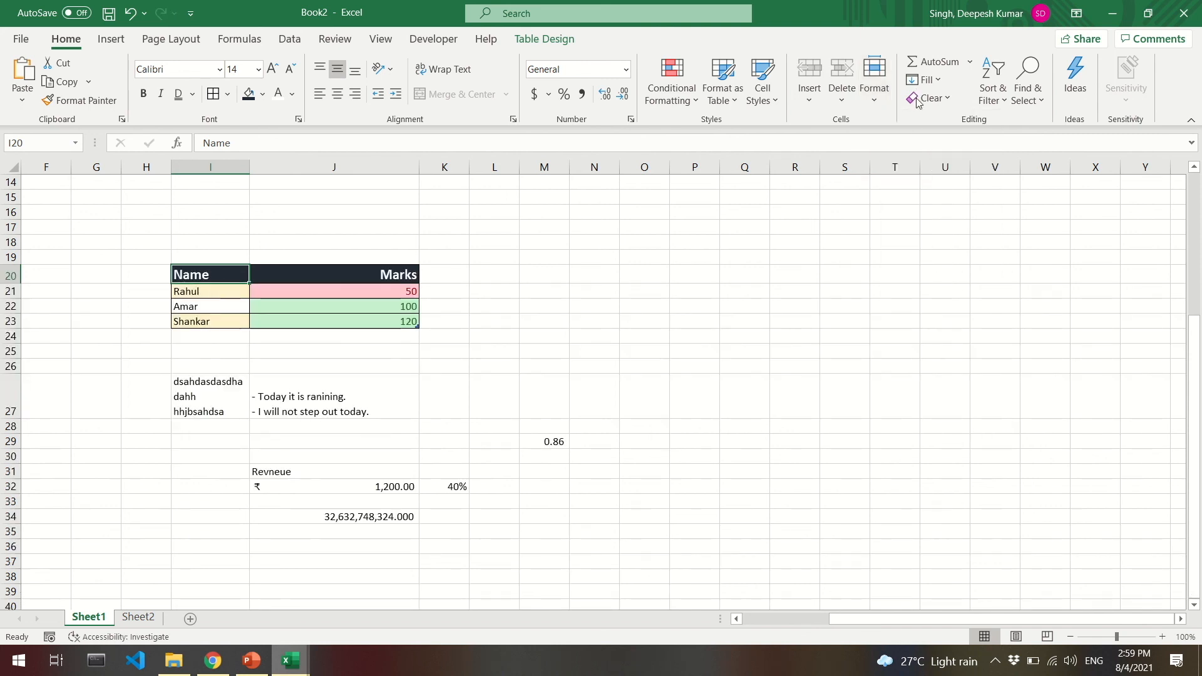
{"action": "left_click", "coordinate": [876, 104]}
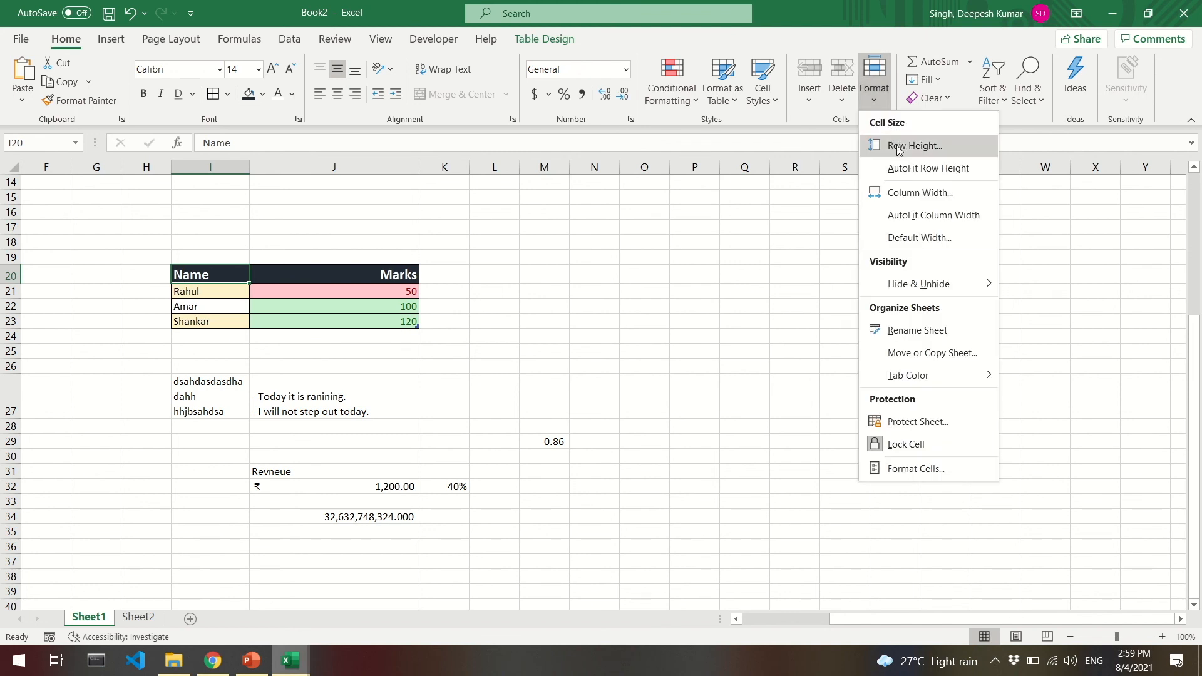
{"action": "left_click", "coordinate": [897, 146]}
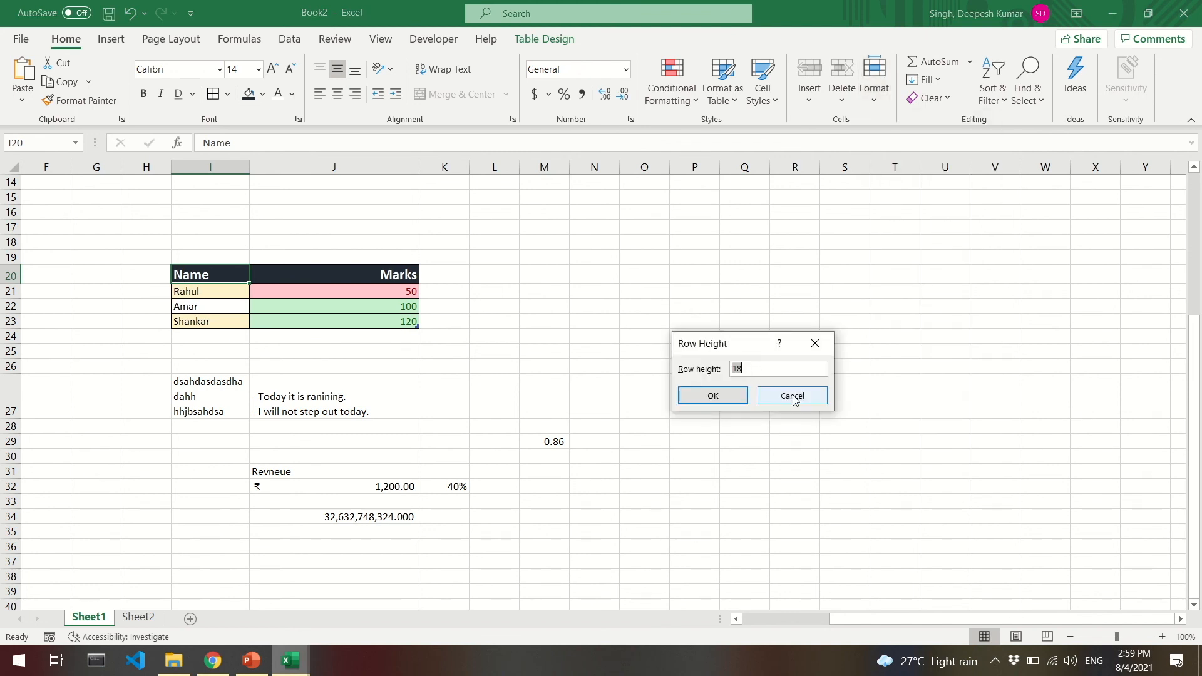
{"action": "left_click", "coordinate": [794, 397]}
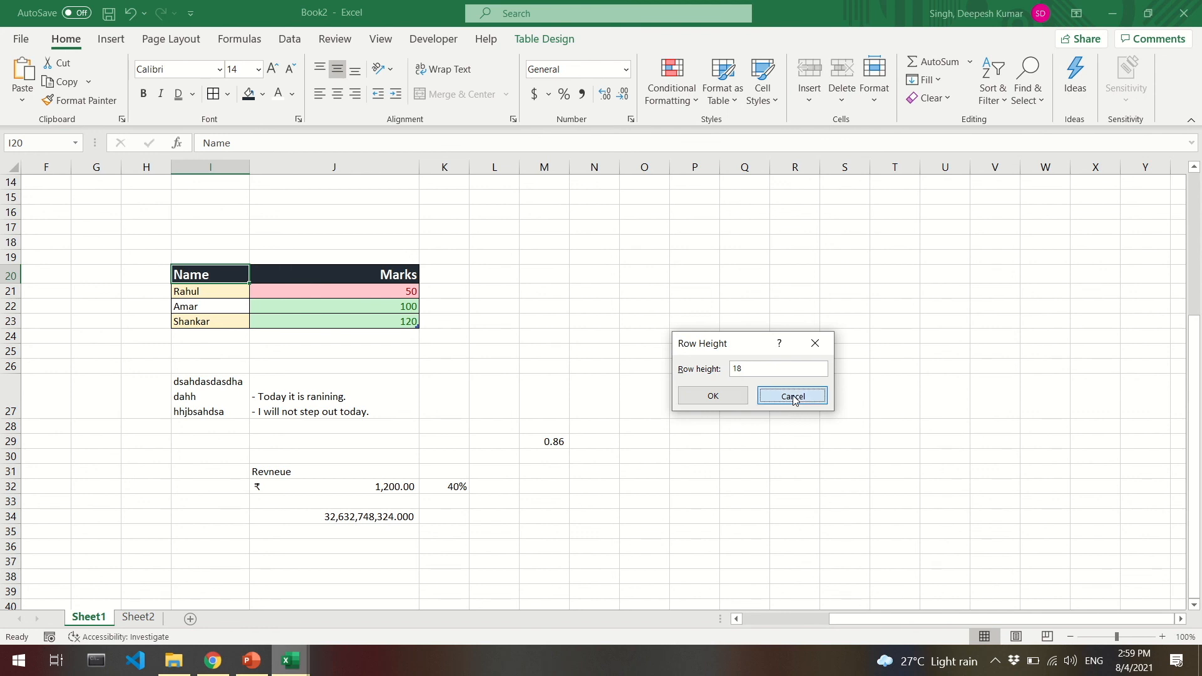
{"action": "left_click", "coordinate": [384, 348]}
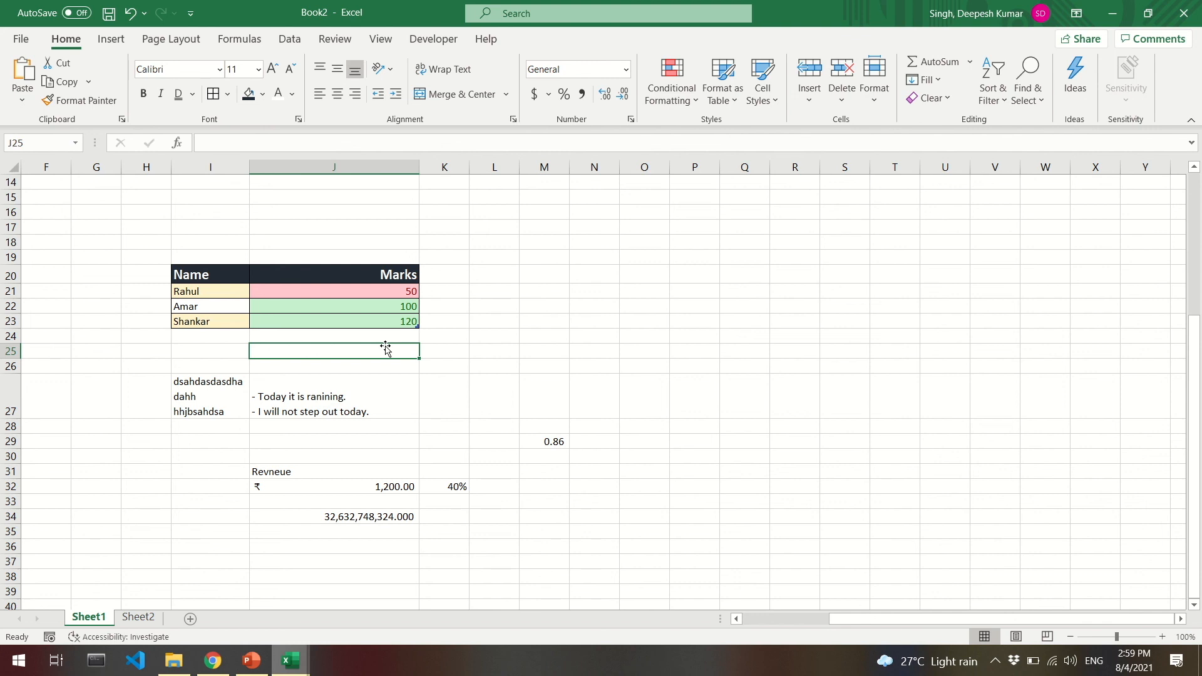
{"action": "left_click", "coordinate": [875, 91]}
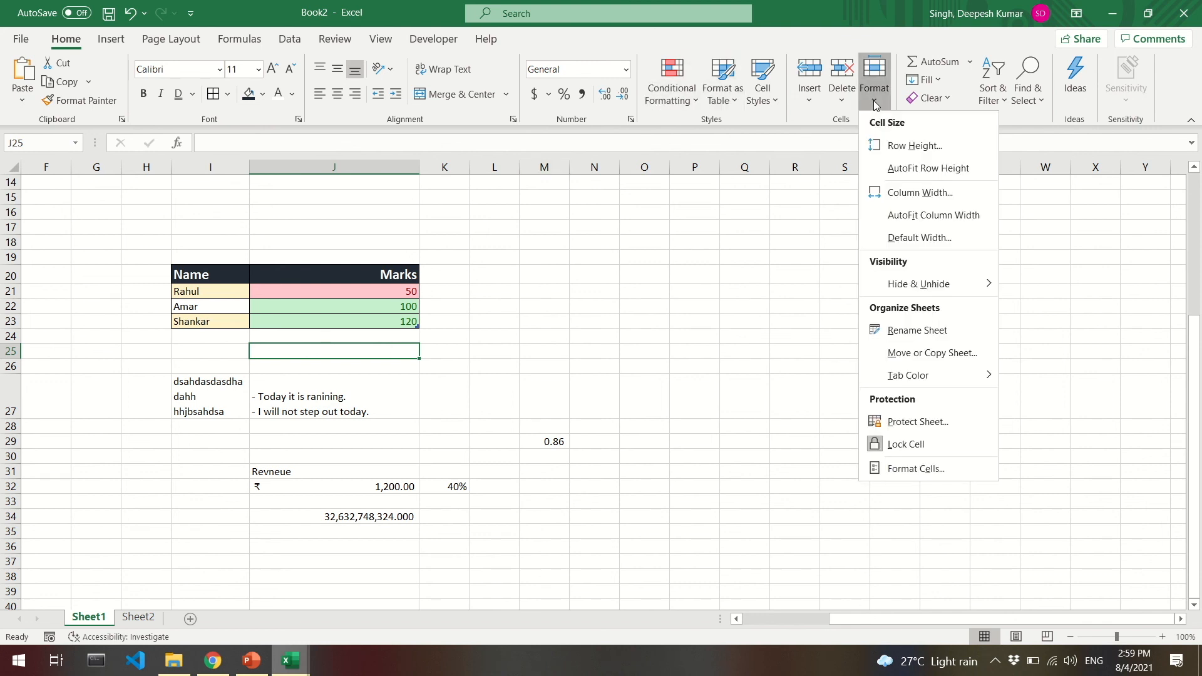
{"action": "left_click", "coordinate": [826, 114]}
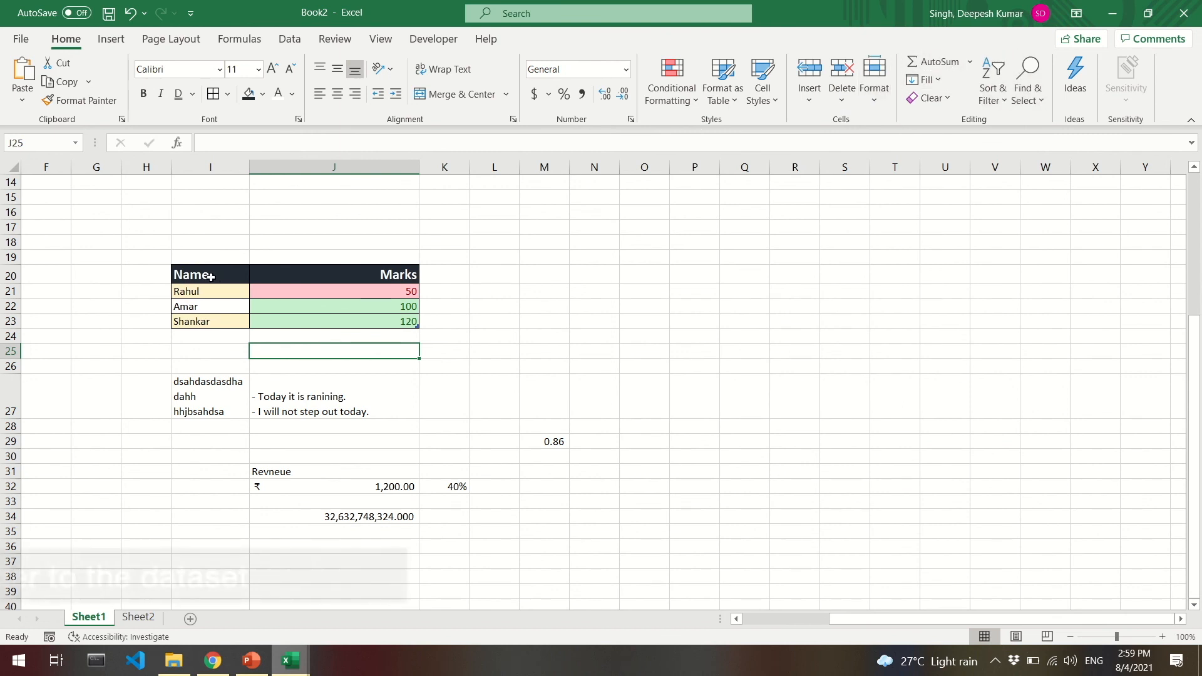
Step: Turn on filtering for the table's Name and Marks header cells
{"action": "left_click_drag", "start_coordinate": [203, 276], "coordinate": [335, 268]}
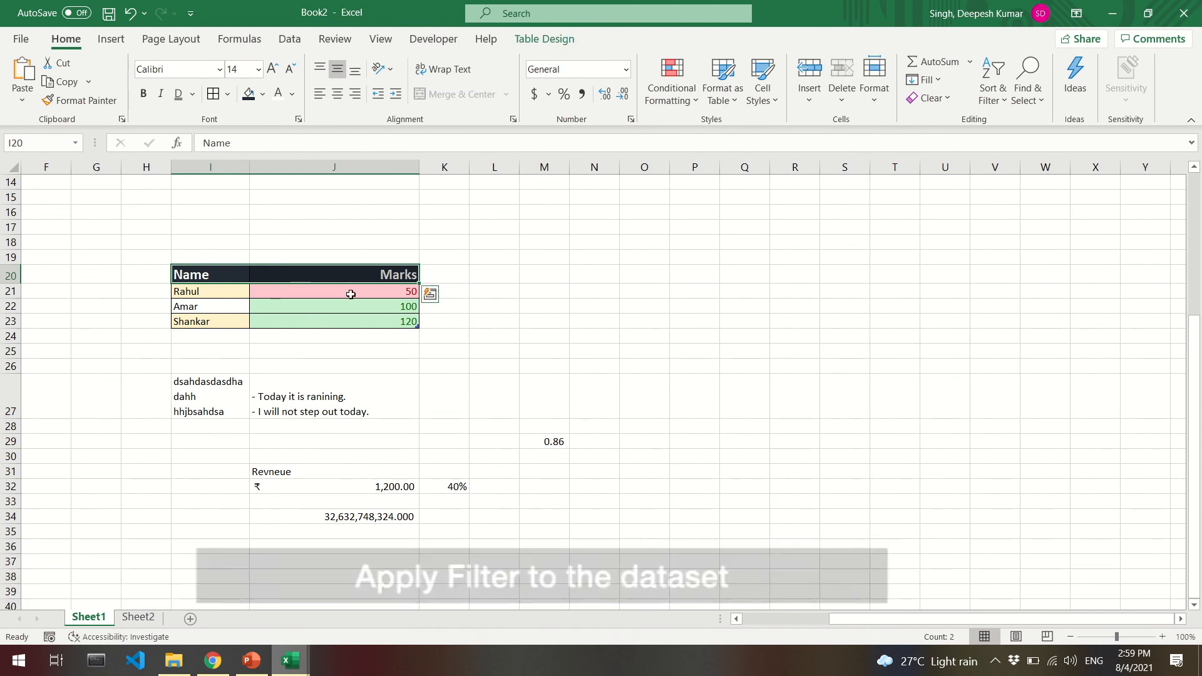
{"action": "left_click_drag", "start_coordinate": [197, 275], "coordinate": [372, 278]}
{"action": "left_click", "coordinate": [998, 103]}
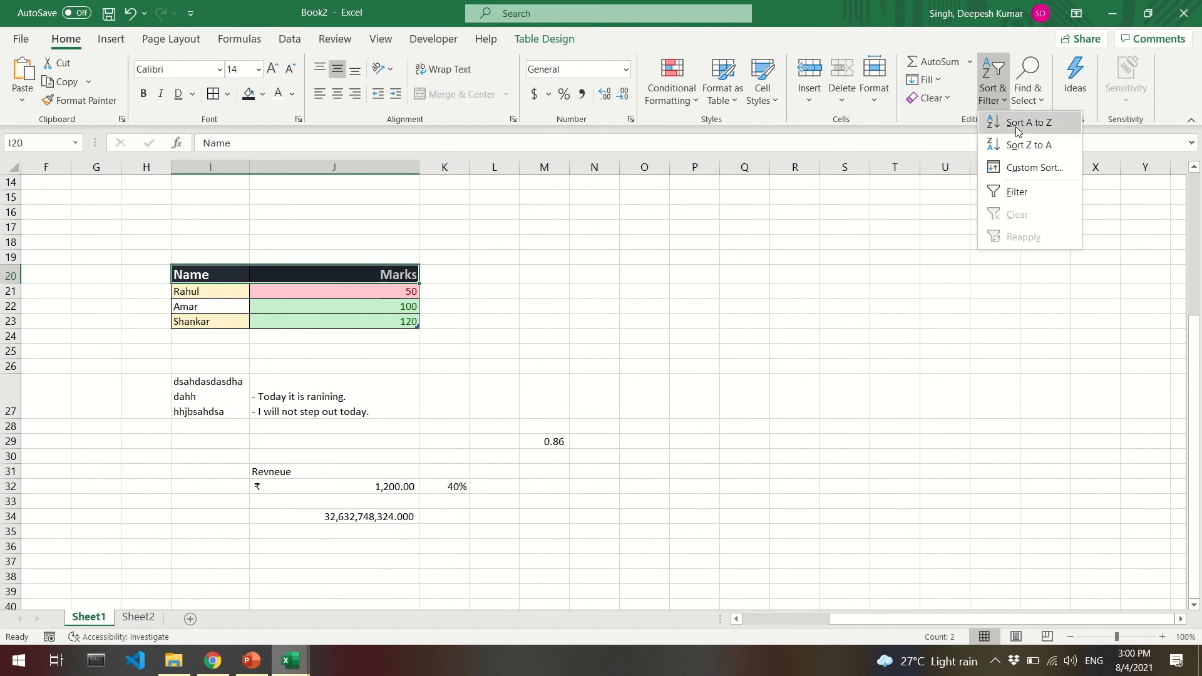
{"action": "left_click", "coordinate": [1027, 192]}
{"action": "left_click", "coordinate": [494, 321]}
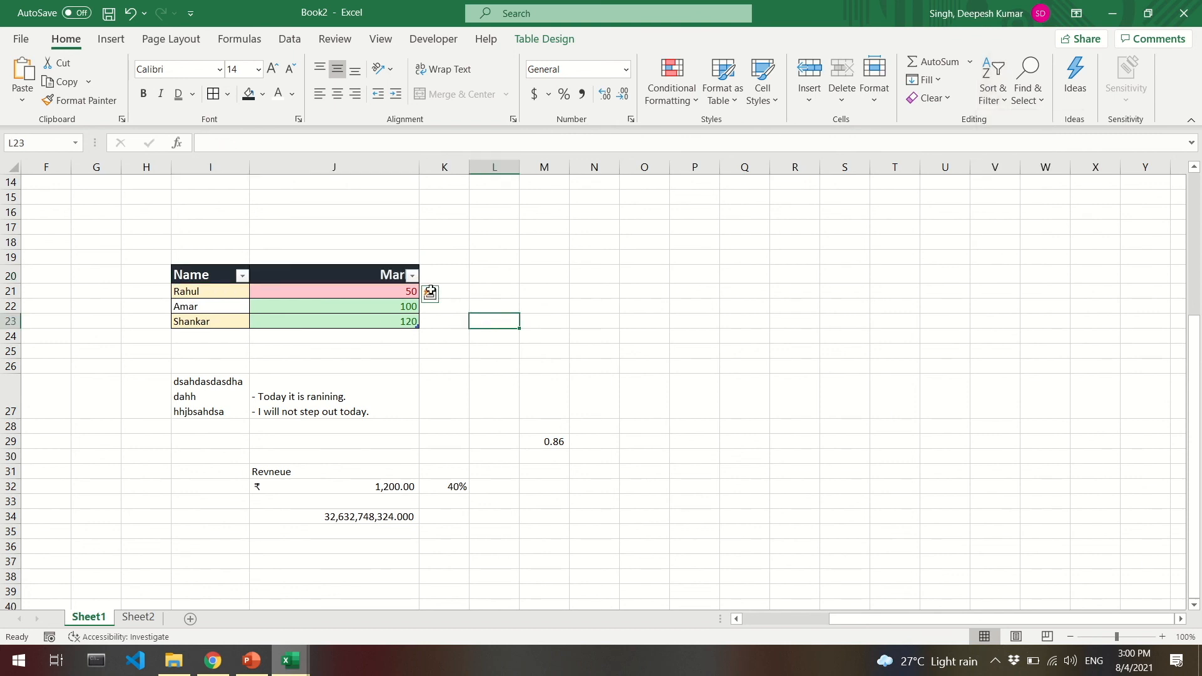
Step: Filter the Name column to show only the person with 120 marks, and clear that filter
{"action": "left_click", "coordinate": [243, 276]}
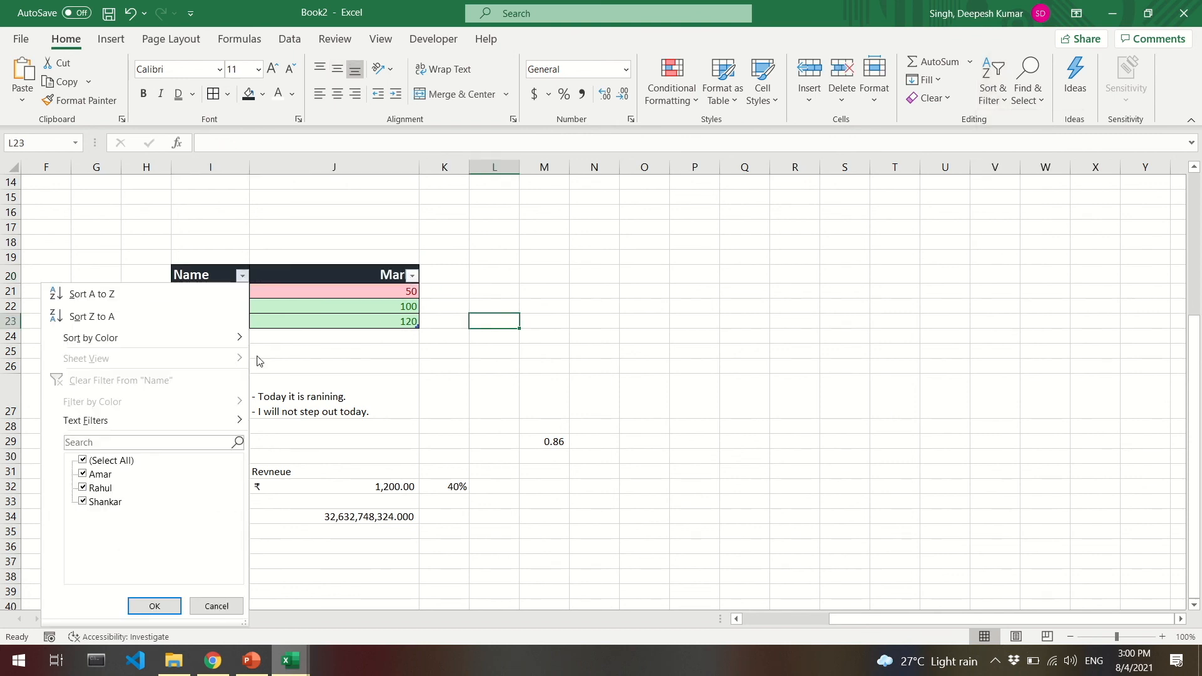
{"action": "left_click", "coordinate": [90, 461]}
{"action": "left_click", "coordinate": [100, 505]}
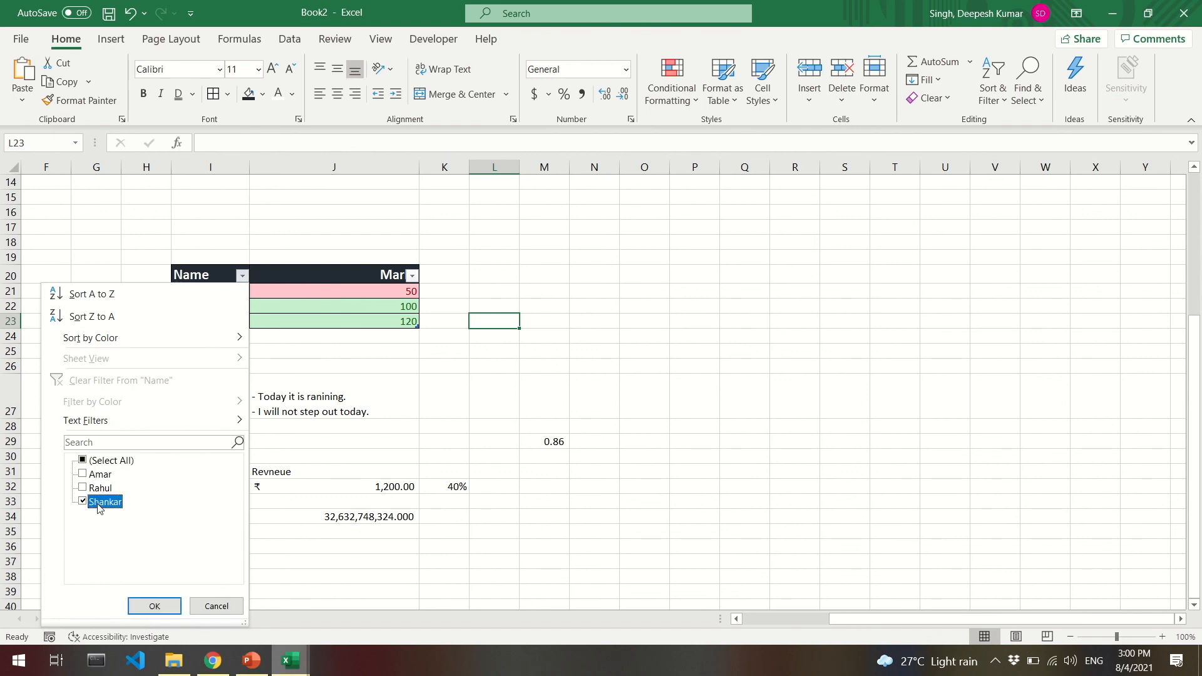
{"action": "left_click", "coordinate": [156, 607]}
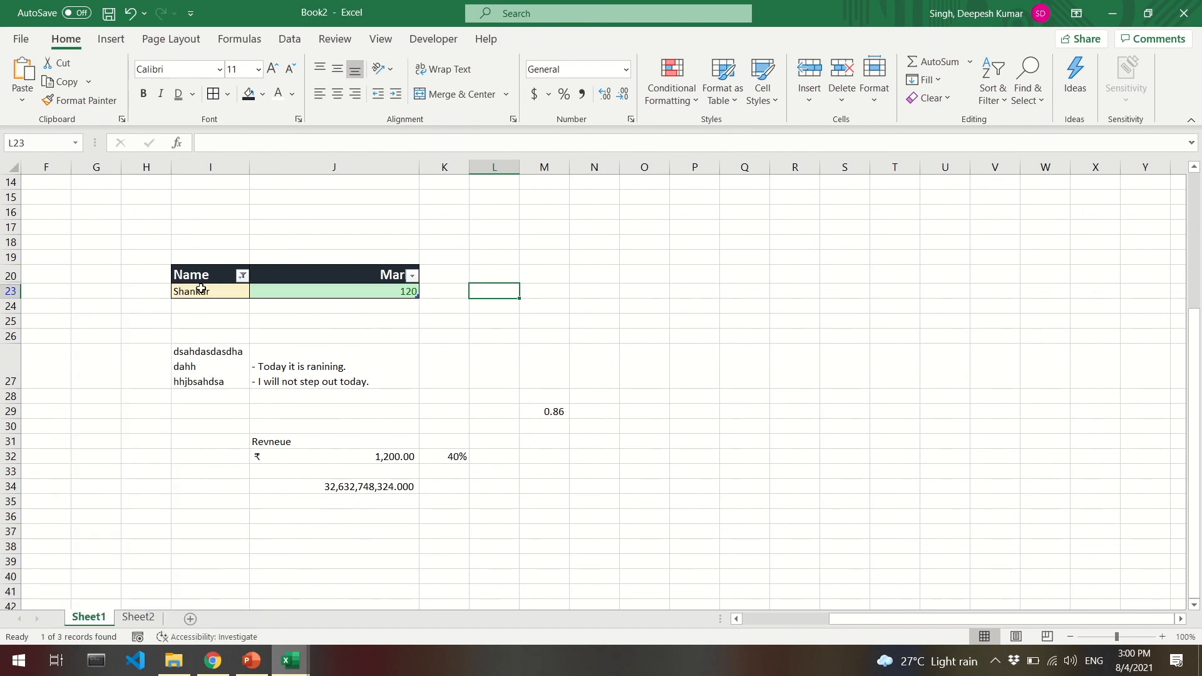
{"action": "left_click", "coordinate": [200, 289]}
{"action": "left_click", "coordinate": [349, 290], "text": "shift"}
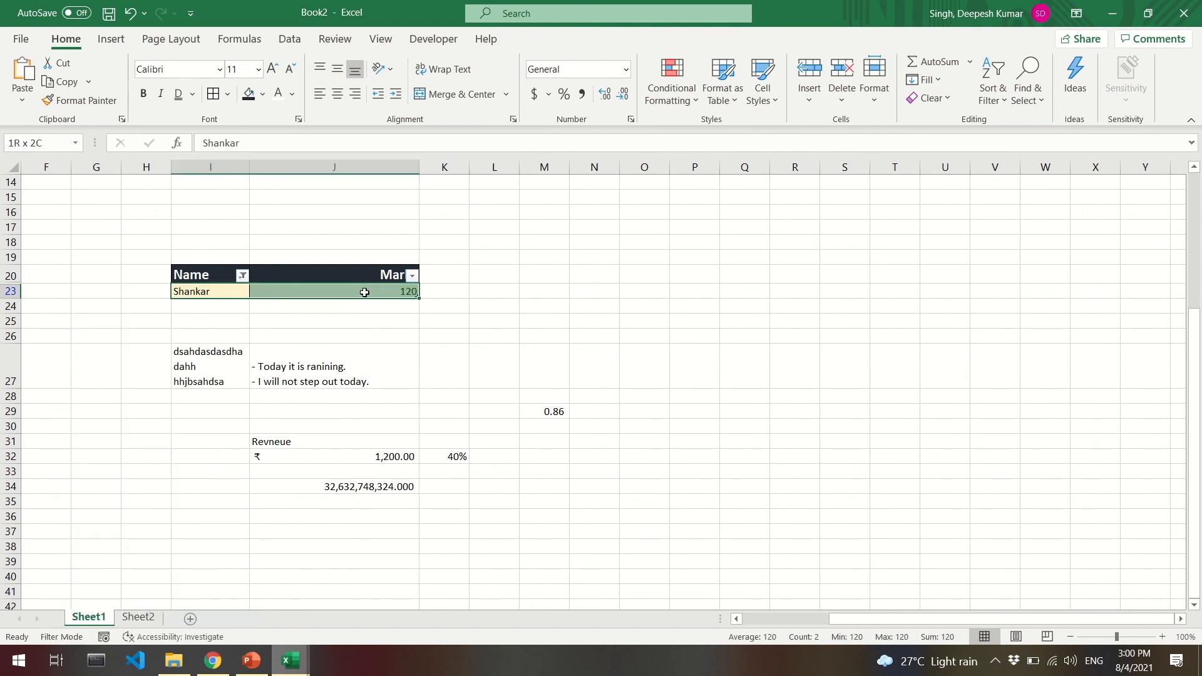
{"action": "left_click", "coordinate": [241, 275]}
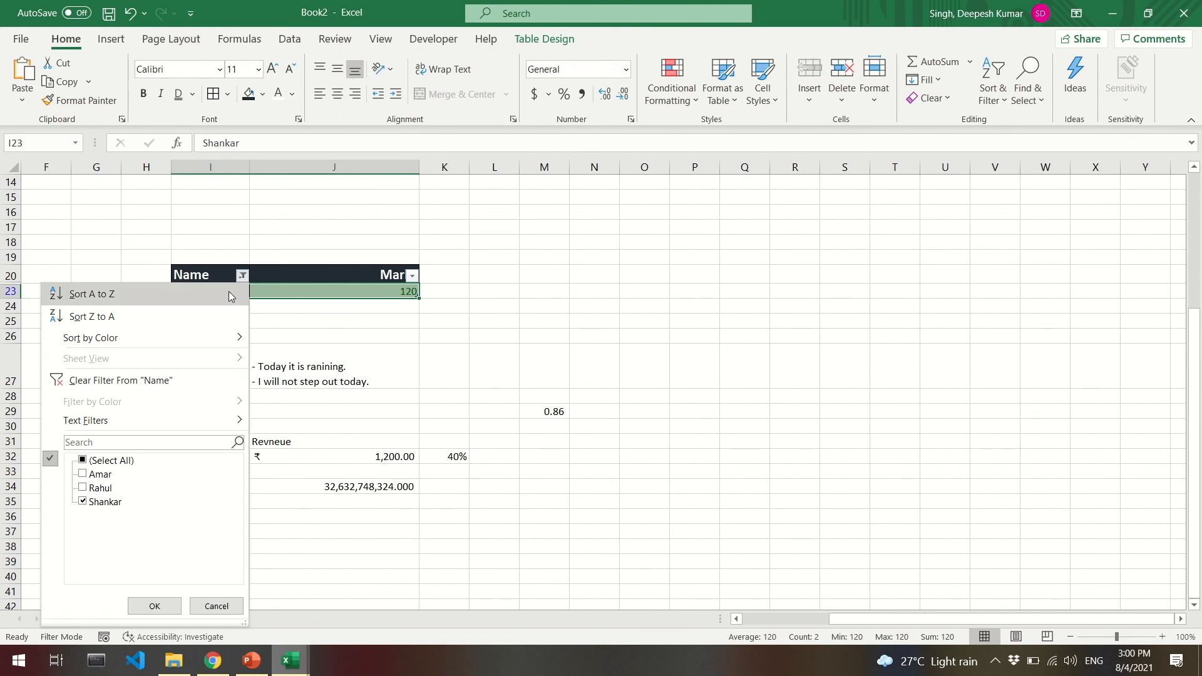
{"action": "left_click", "coordinate": [129, 385]}
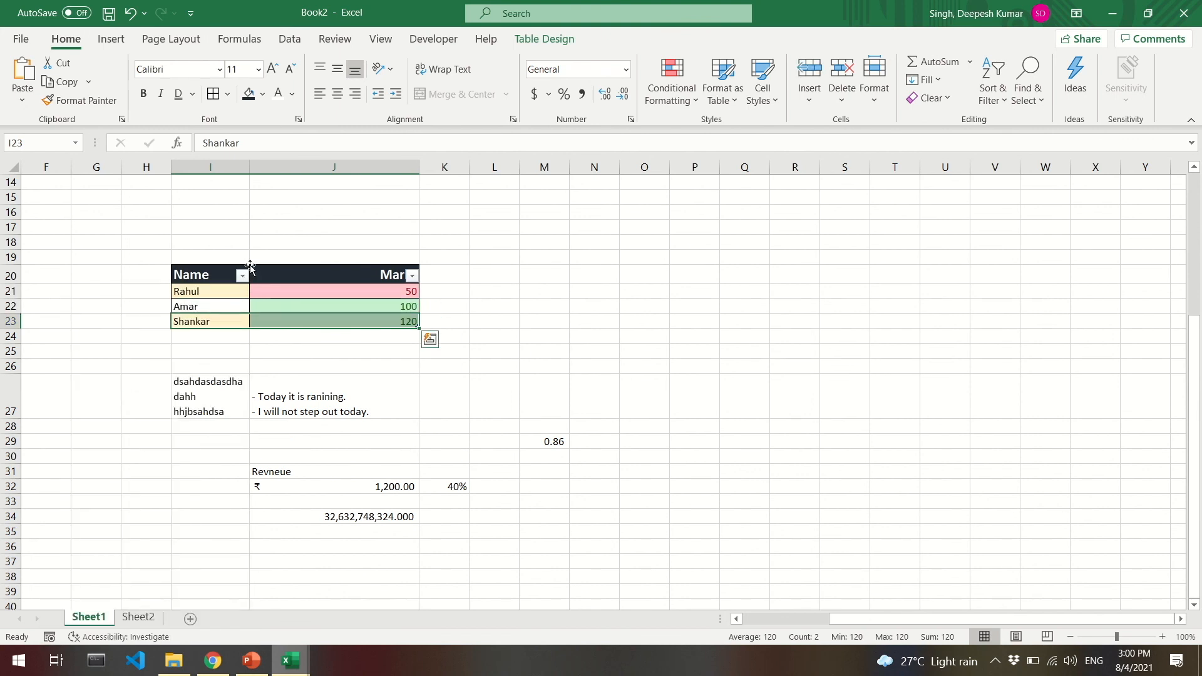
Step: Sort the table by the Name column from Z to A
{"action": "left_click", "coordinate": [243, 276]}
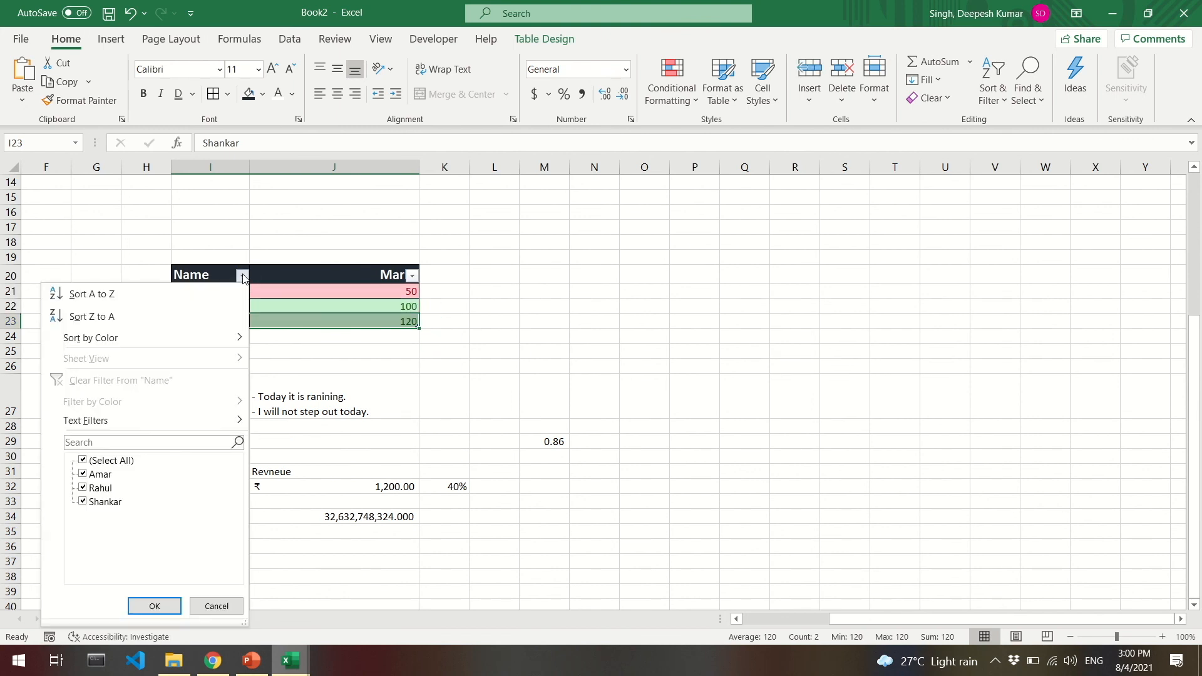
{"action": "left_click", "coordinate": [114, 318]}
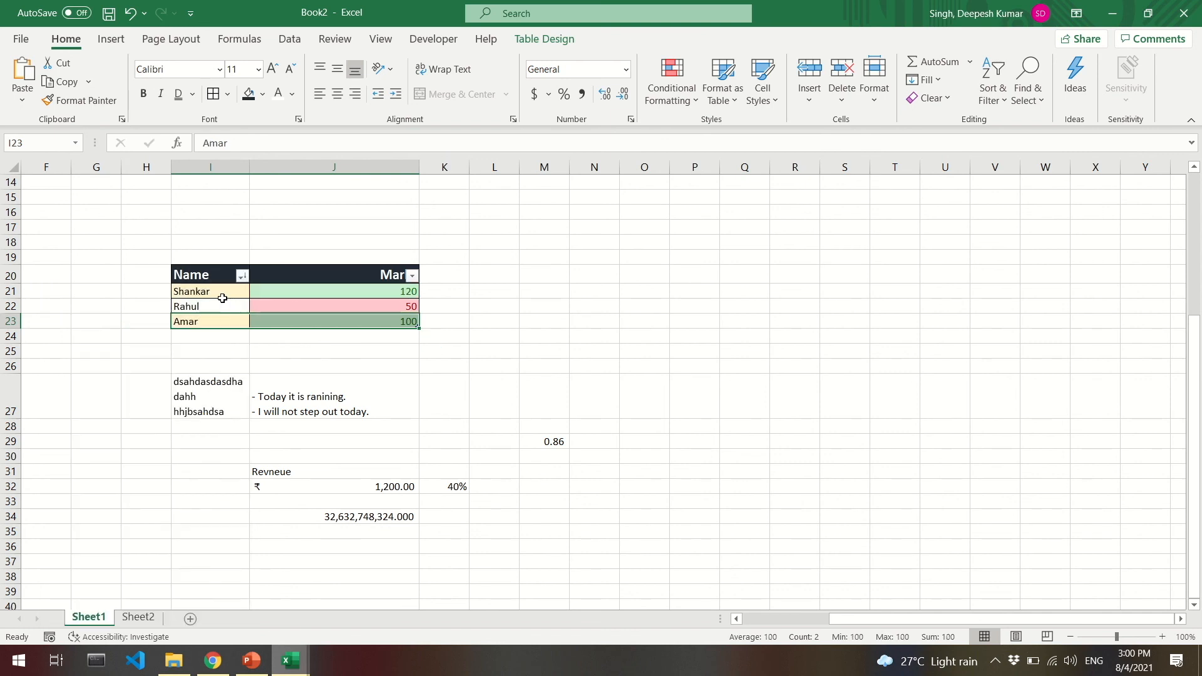
{"action": "left_click_drag", "start_coordinate": [222, 293], "coordinate": [211, 312]}
{"action": "left_click", "coordinate": [333, 319]}
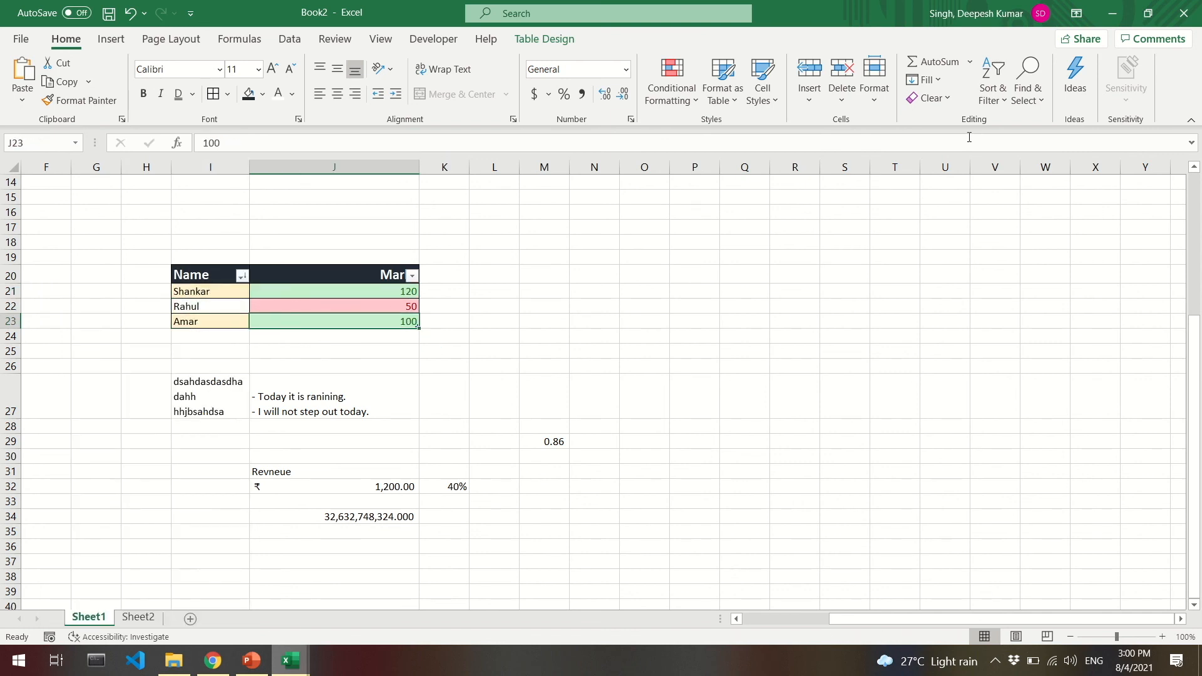
{"action": "left_click", "coordinate": [992, 91]}
{"action": "left_click", "coordinate": [1028, 81]}
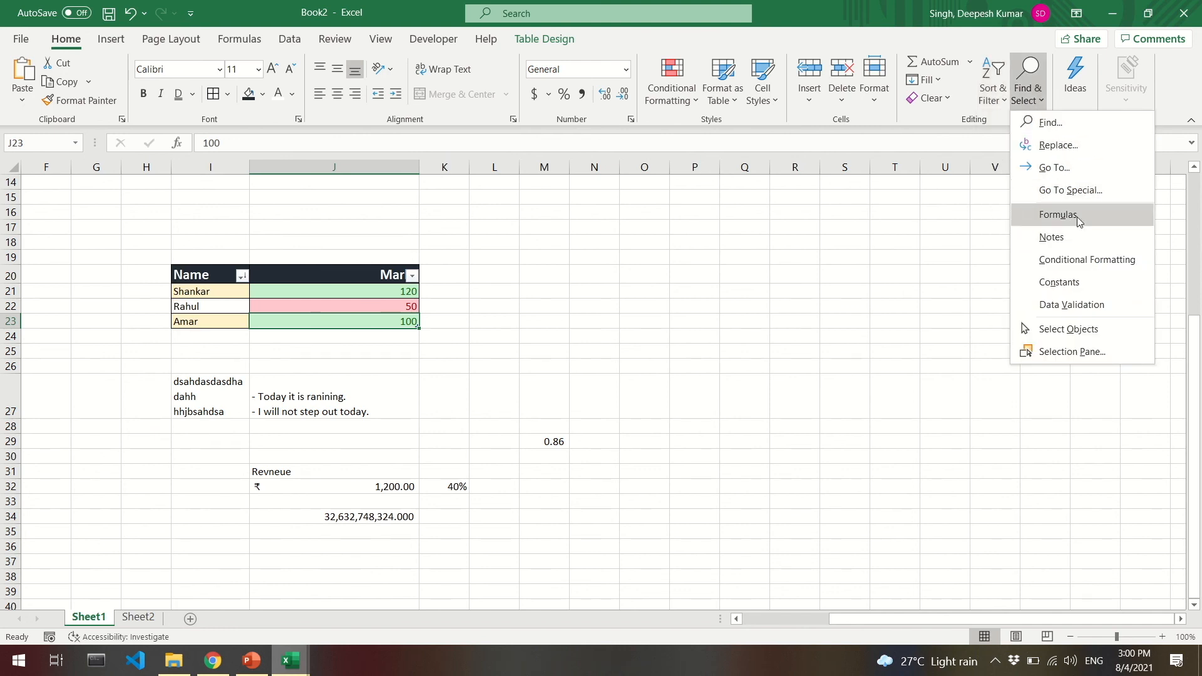
{"action": "left_click", "coordinate": [964, 116]}
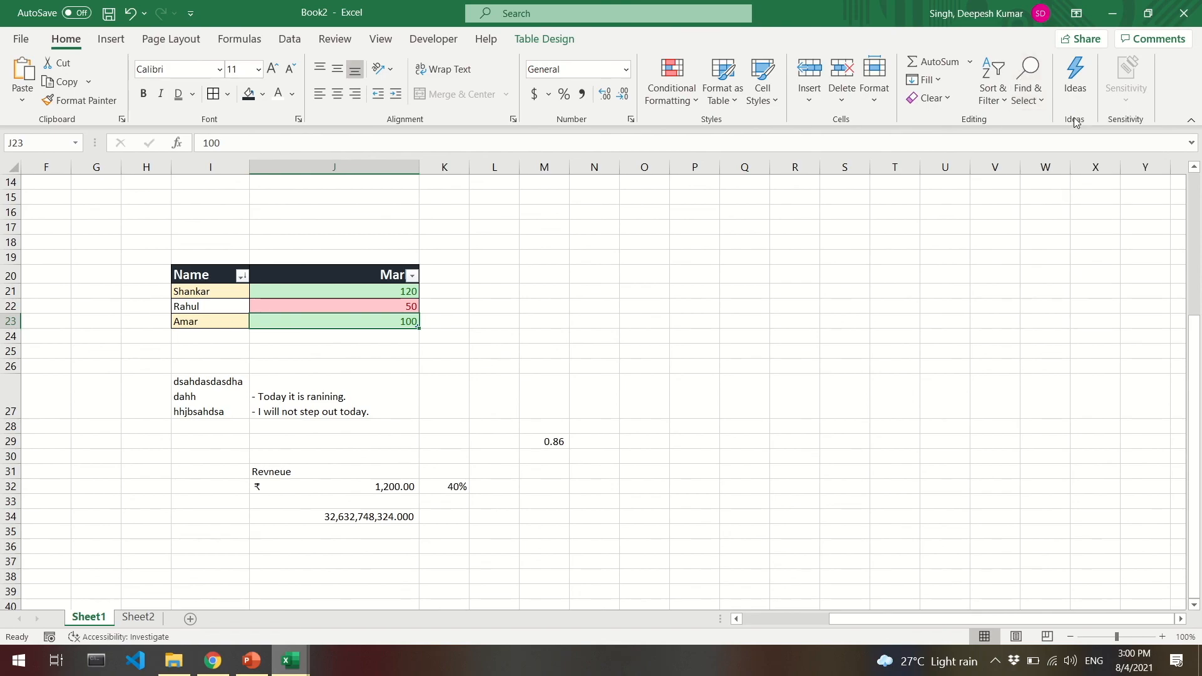